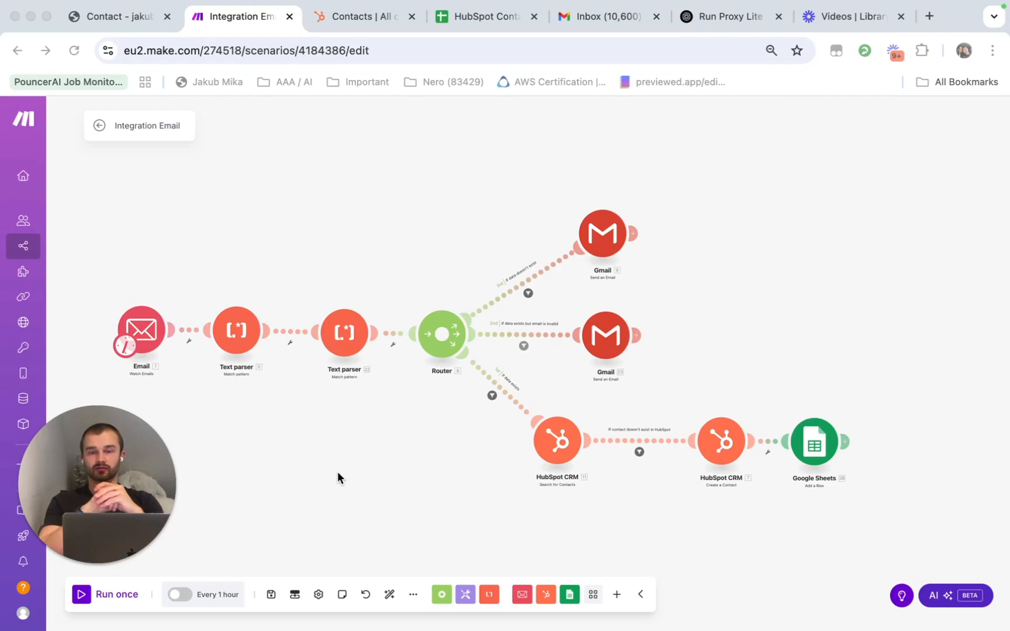
# Step: Submit the website's contact form with the saved full name and e-mail filled in and the message left empty
pyautogui.click(127, 15)
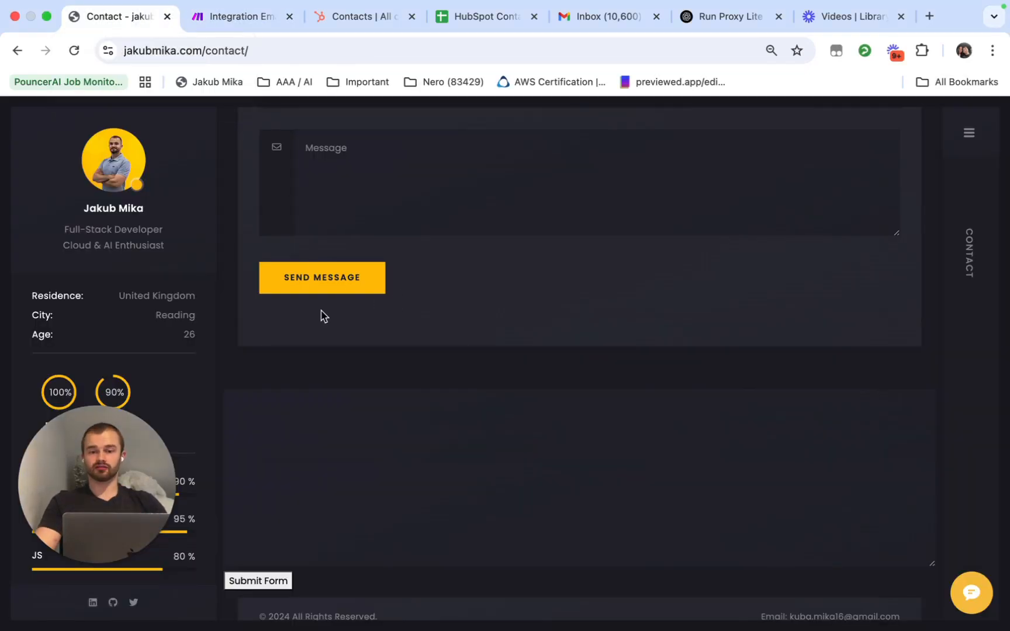
pyautogui.click(349, 401)
pyautogui.scroll(-1, 349, 401)
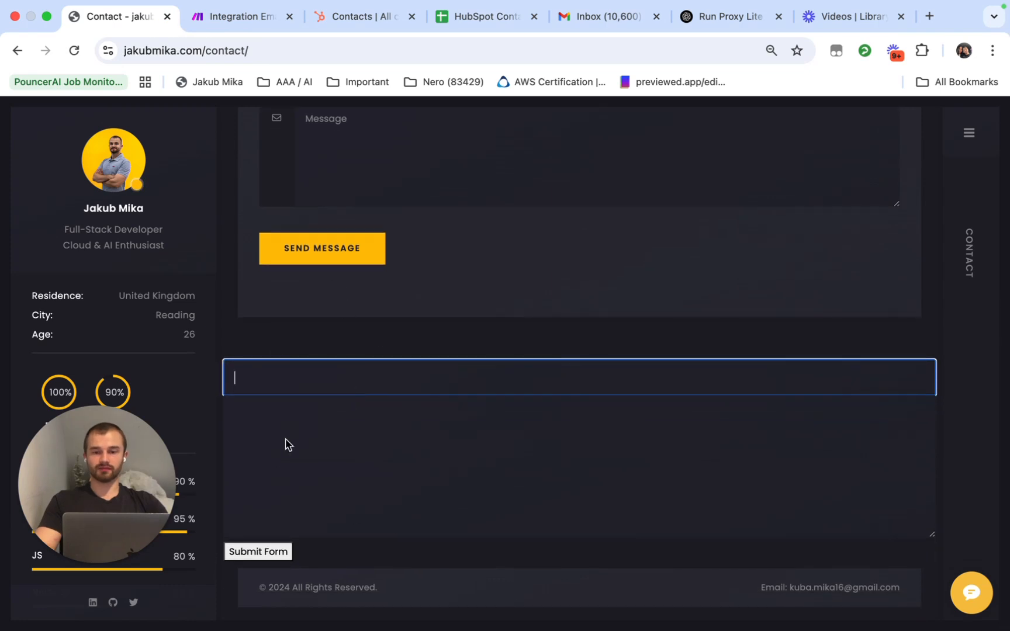
pyautogui.click(325, 349)
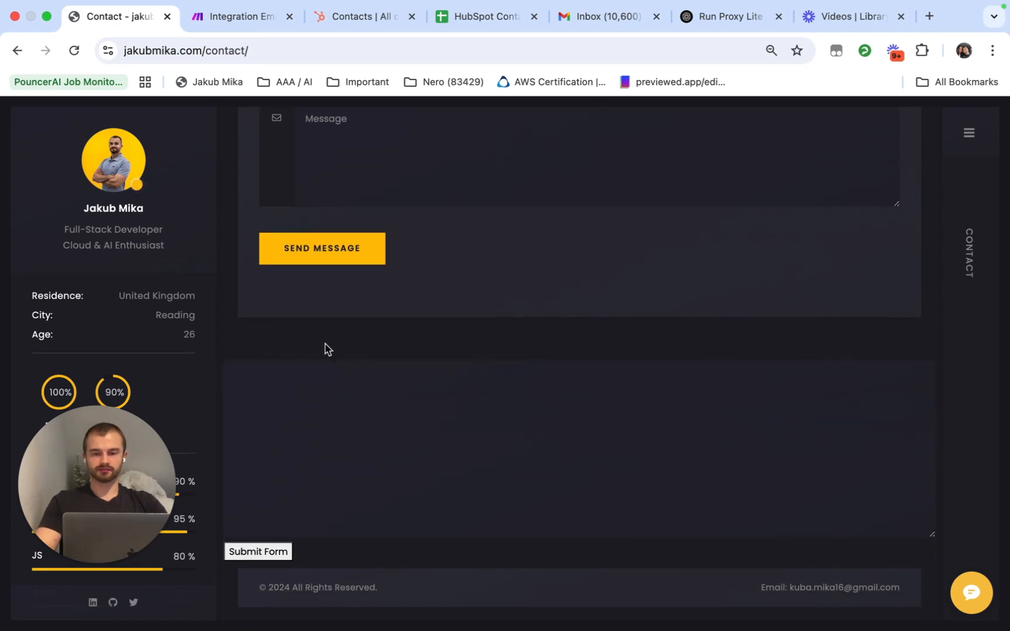
pyautogui.click(285, 374)
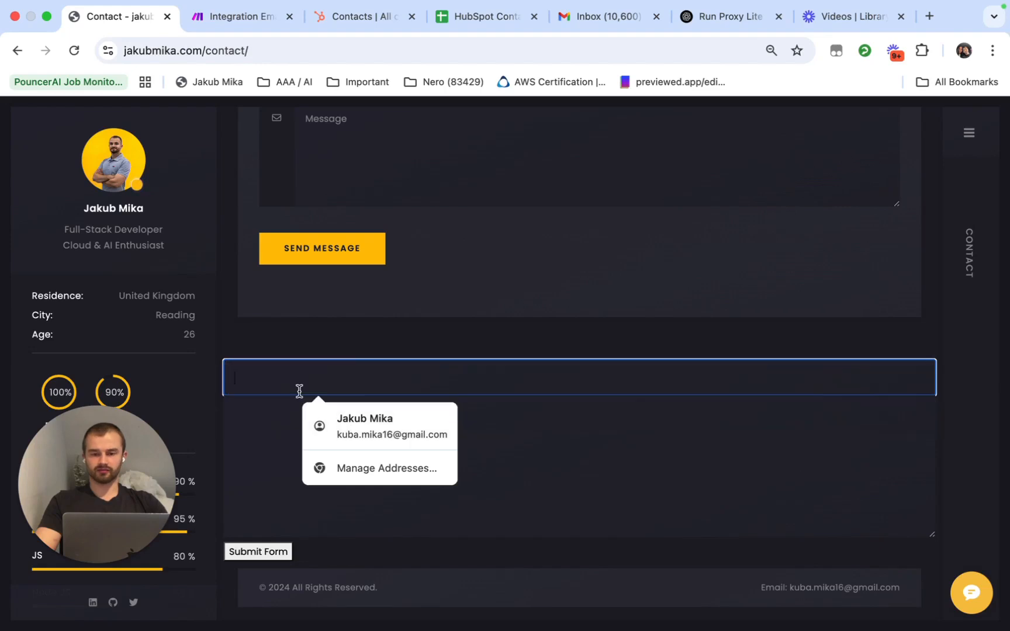
pyautogui.click(366, 426)
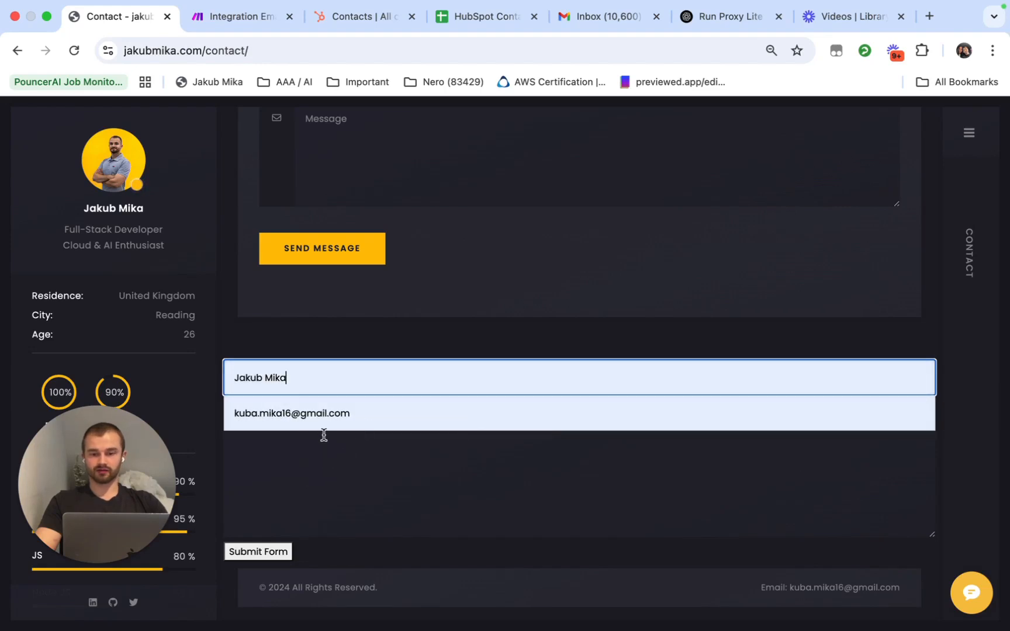
pyautogui.click(305, 465)
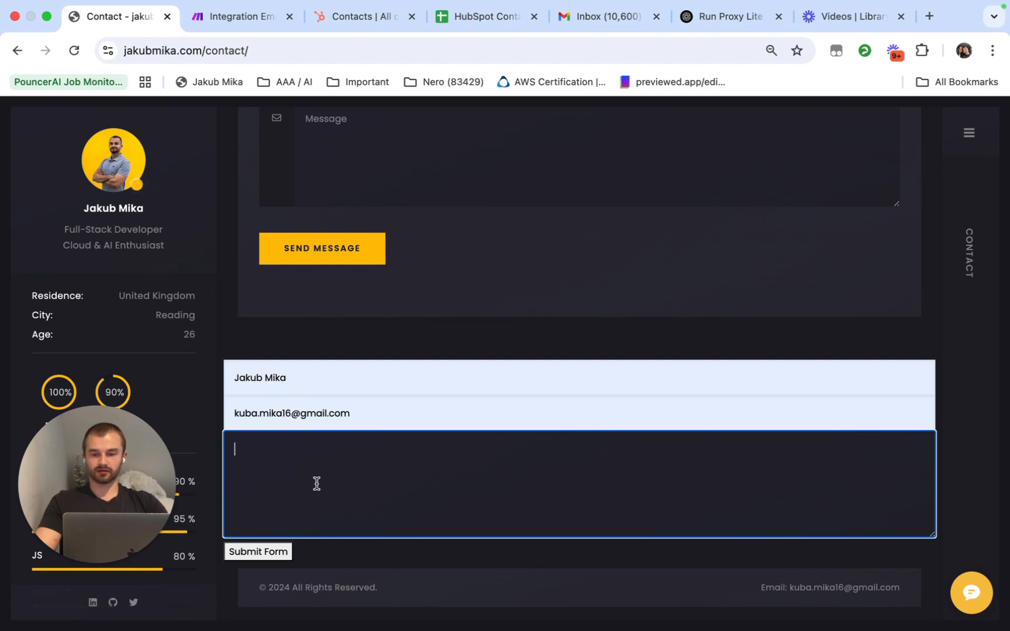
pyautogui.click(272, 555)
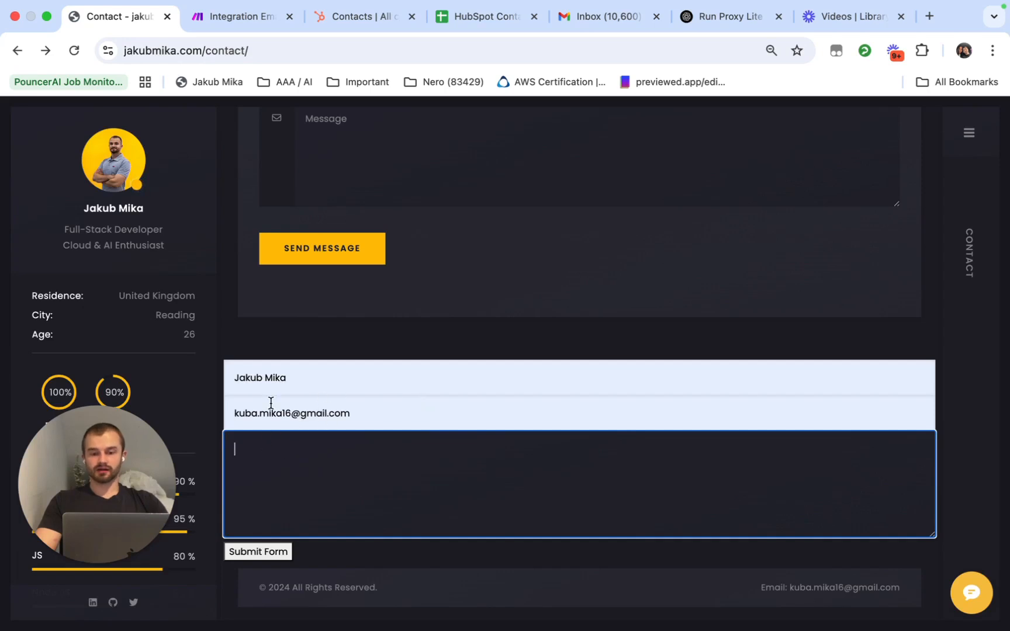
# Step: Submit the contact form again with the e-mail domain changed to the invalid "abc" and the message "abc"
pyautogui.click(234, 376)
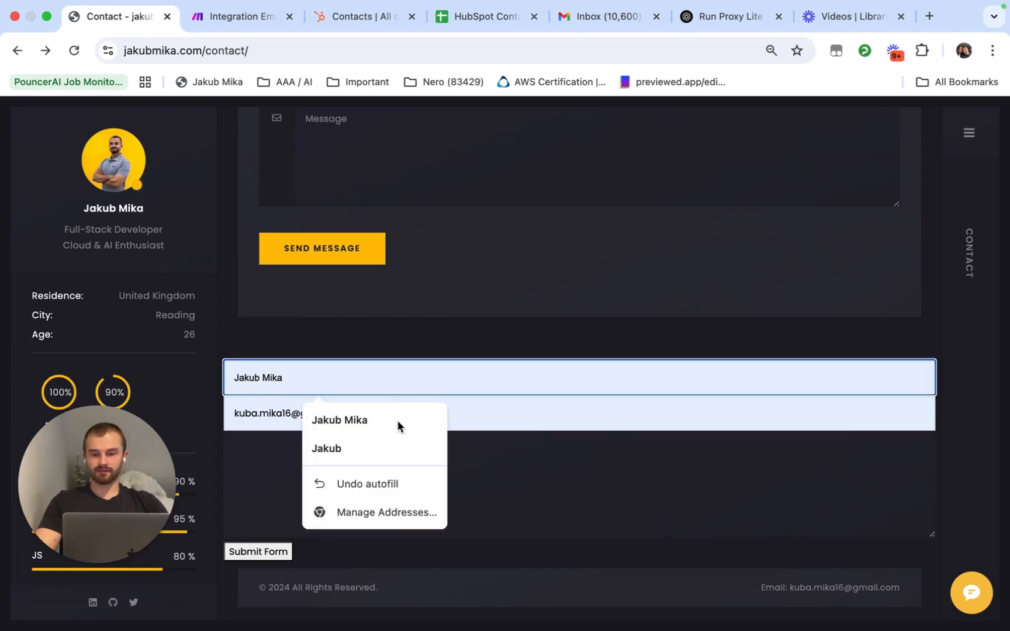
pyautogui.click(478, 415)
pyautogui.moveTo(372, 415); pyautogui.dragTo(307, 414)
pyautogui.press('BackSpace')
pyautogui.press('BackSpace')
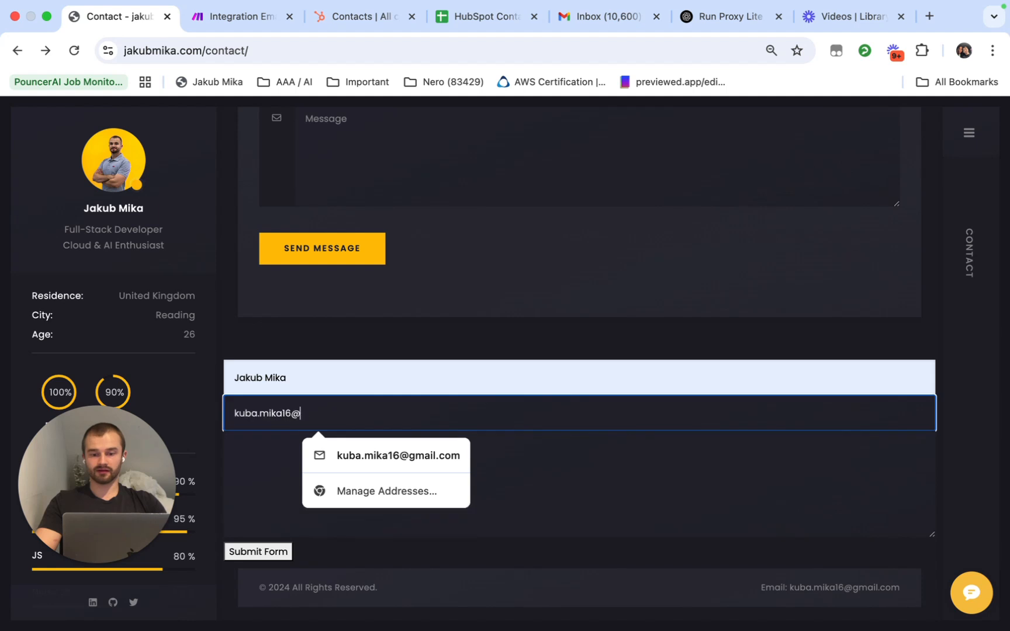
pyautogui.click(254, 470)
pyautogui.write('abc')
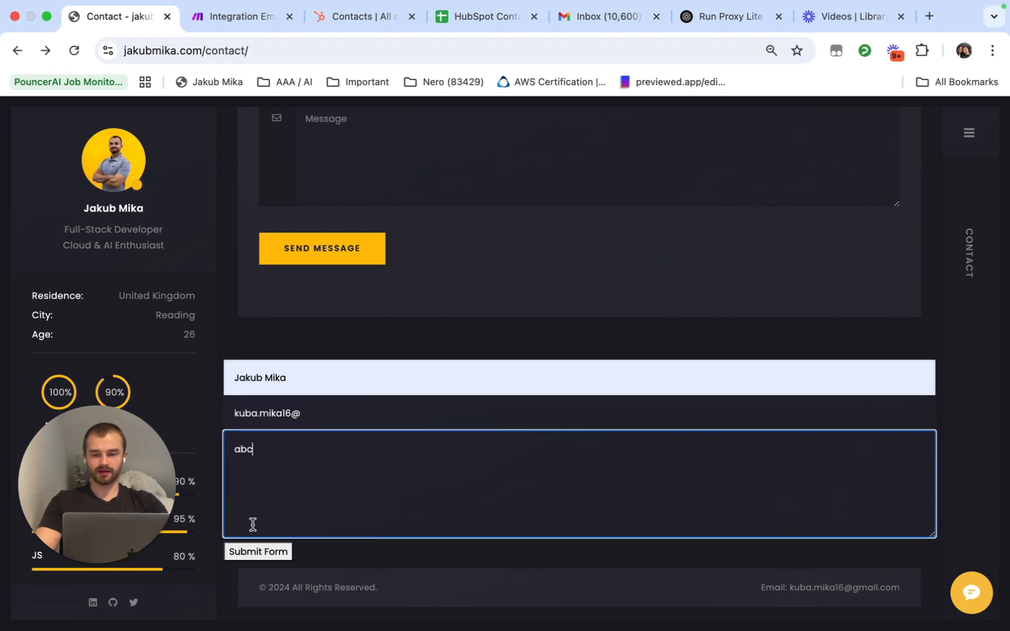
pyautogui.click(273, 552)
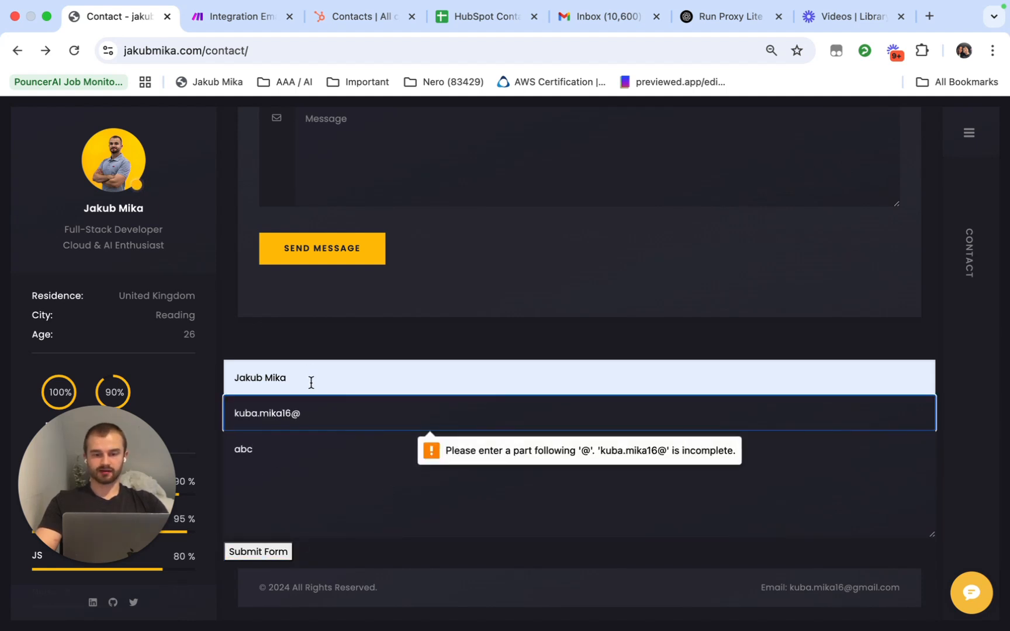
pyautogui.write('abc')
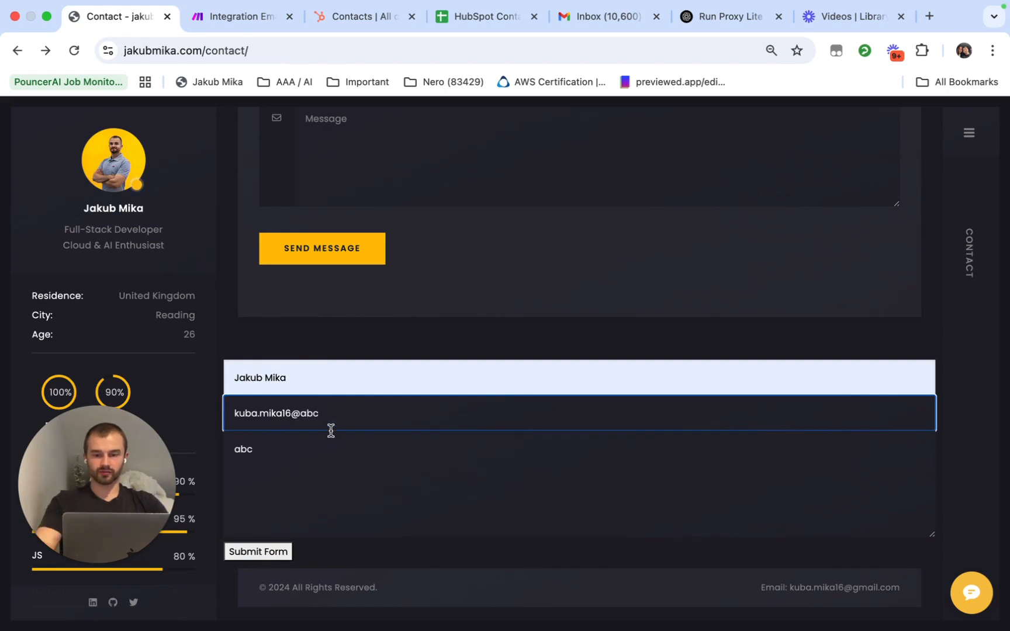
pyautogui.click(280, 553)
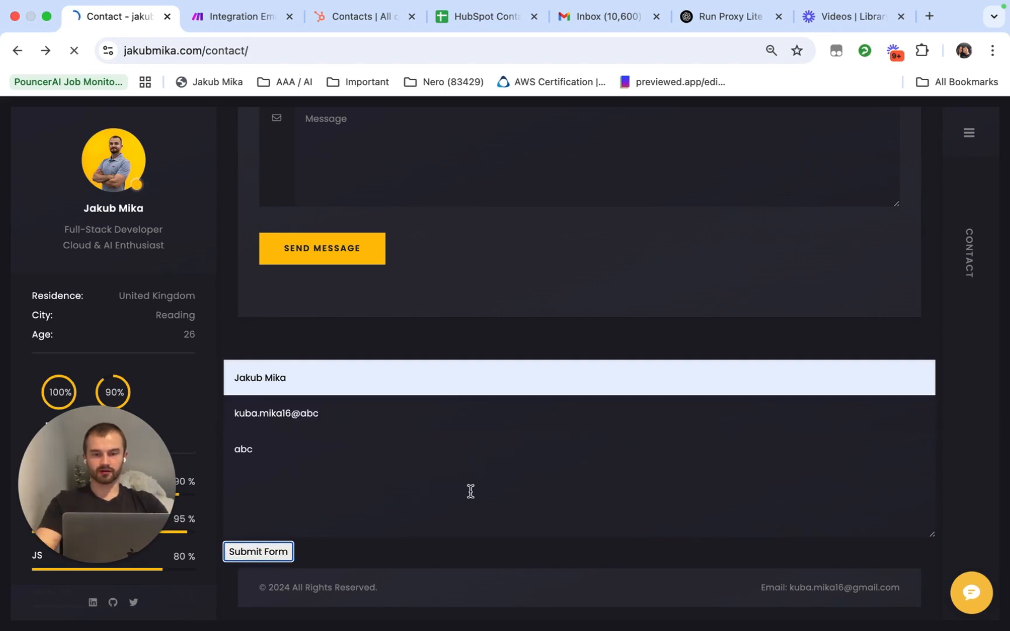
# Step: Restore the e-mail domain to gmail.com, make the message "aasdbc", submit the form and return to the contact page
pyautogui.click(311, 377)
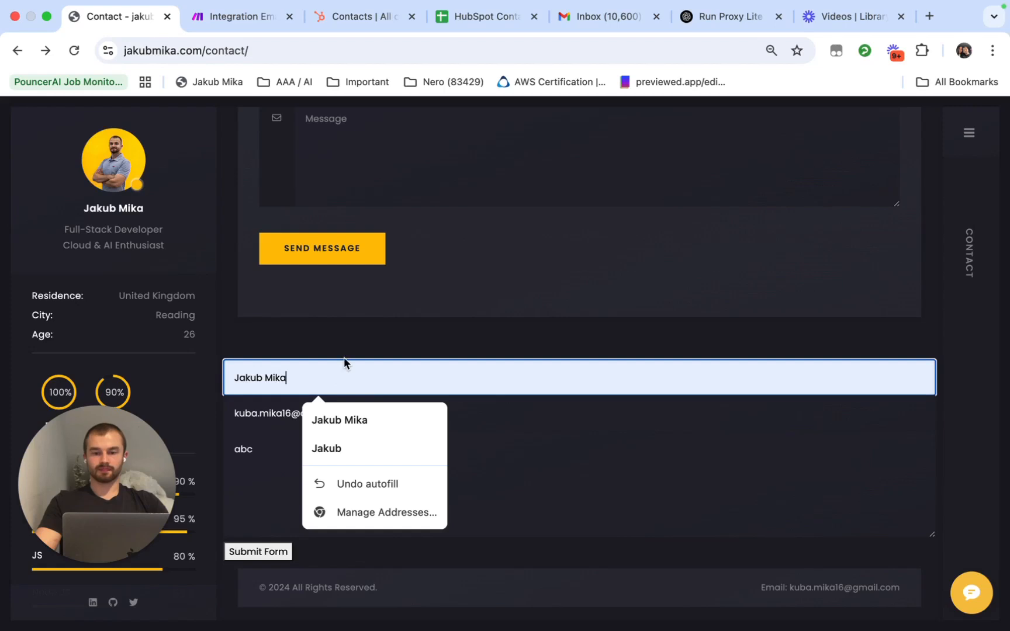
pyautogui.click(342, 379)
pyautogui.click(342, 378)
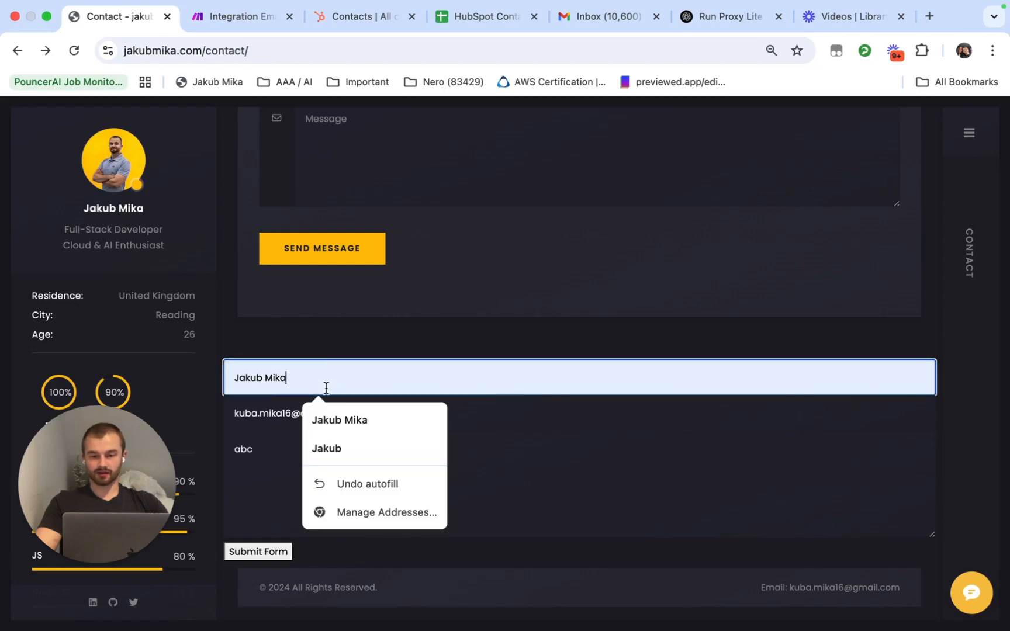
pyautogui.click(325, 414)
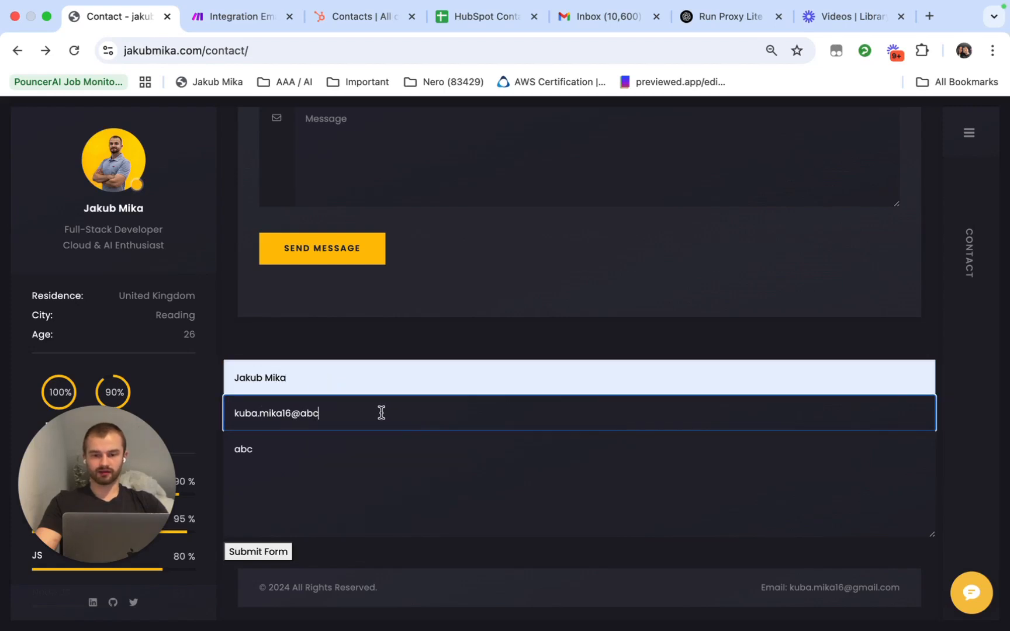
pyautogui.press('BackSpace')
pyautogui.press('BackSpace')
pyautogui.press('BackSpace')
pyautogui.write('gmail.com')
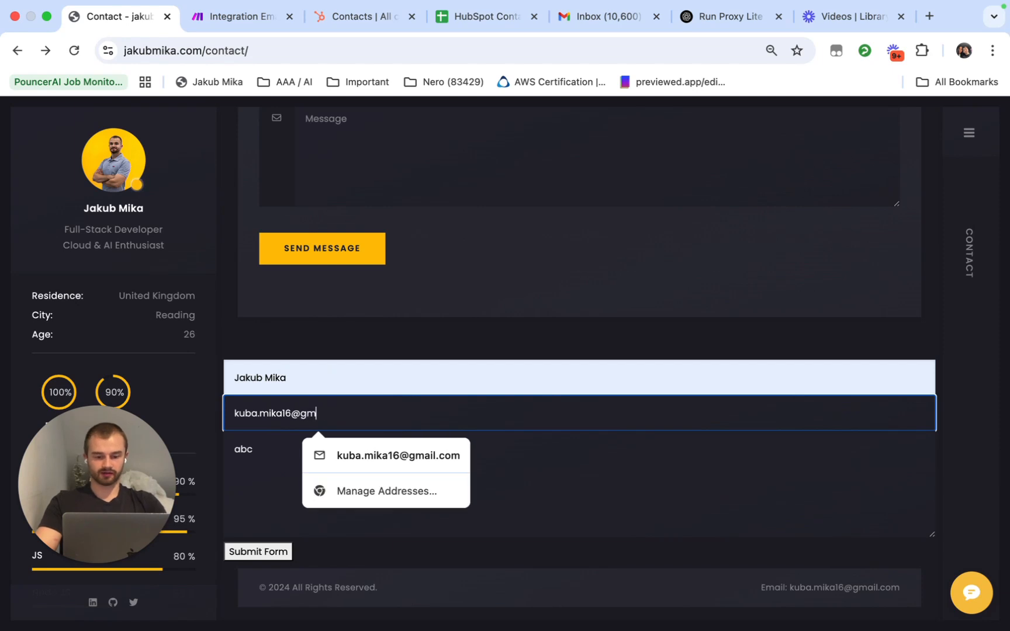
pyautogui.click(239, 449)
pyautogui.write('asd')
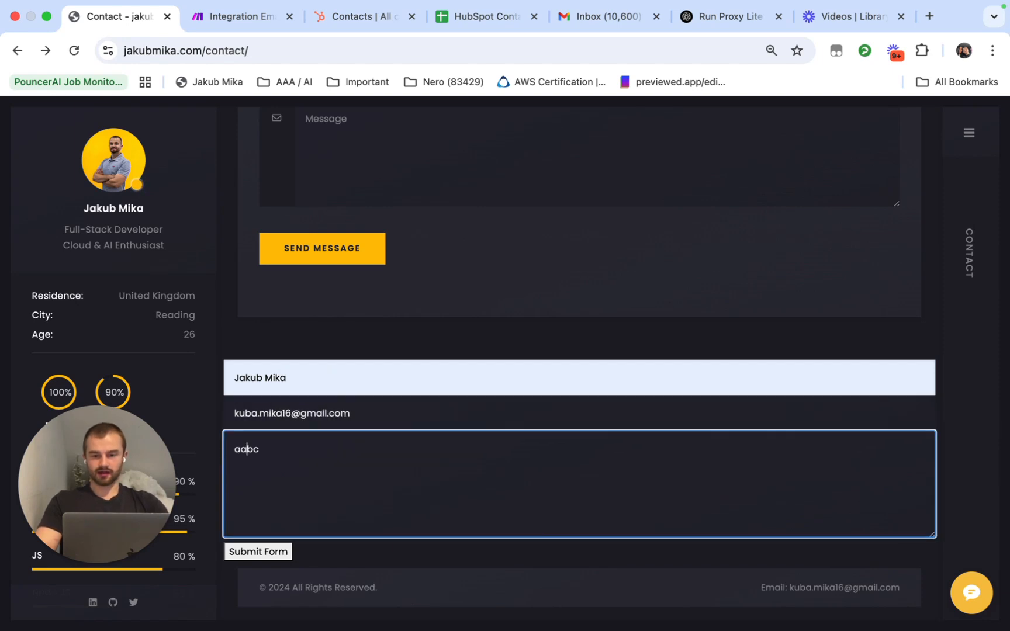
pyautogui.click(273, 556)
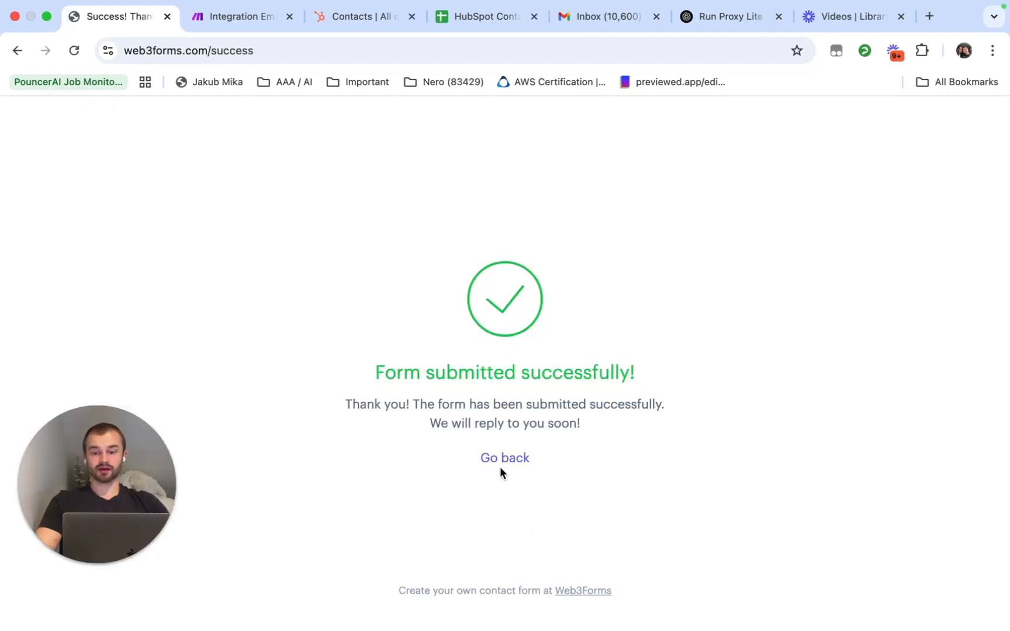
pyautogui.click(506, 462)
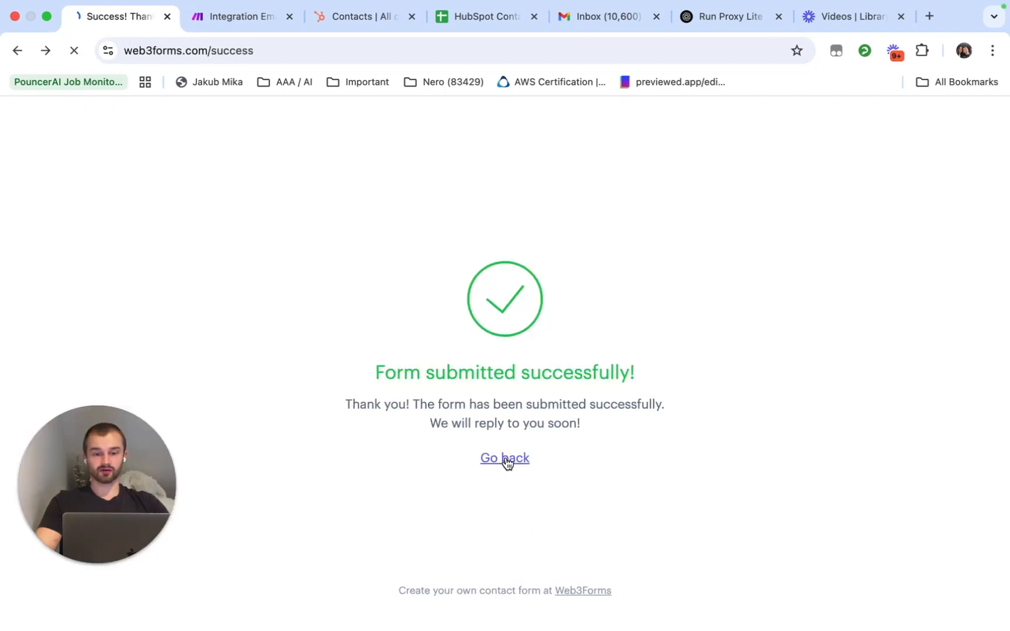
# Step: Switch to Make, run the Integration Email scenario once and open the Email module's output
pyautogui.click(258, 17)
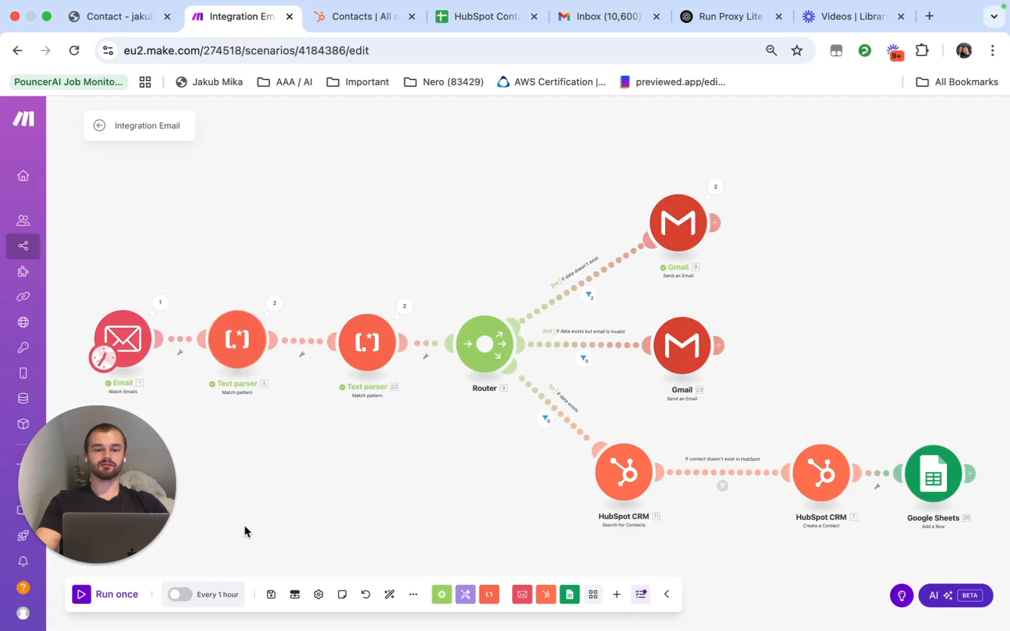
pyautogui.click(130, 595)
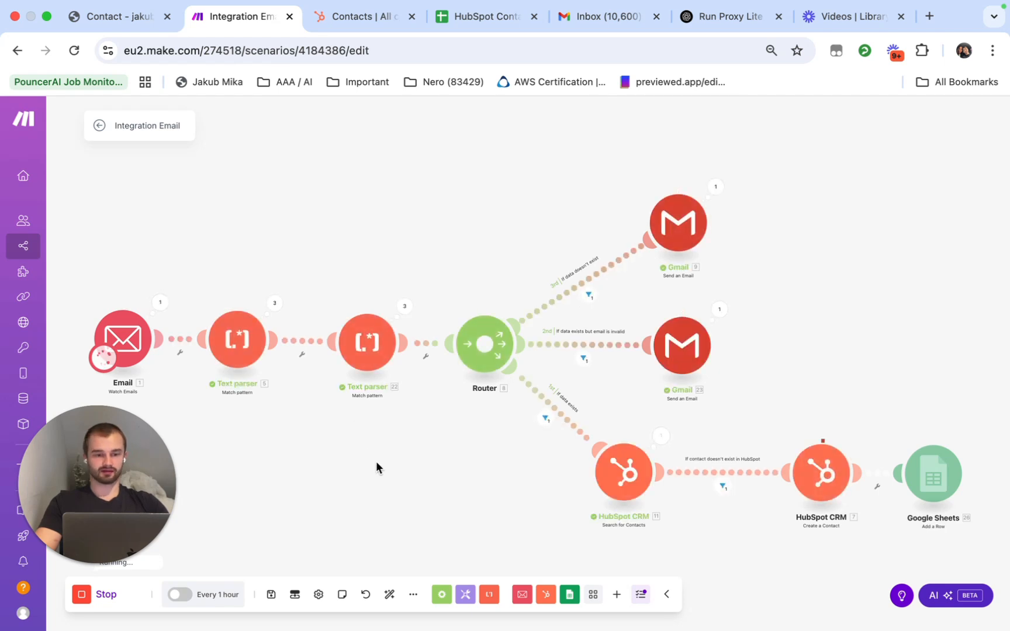
pyautogui.click(160, 304)
pyautogui.scroll(-1, 283, 390)
pyautogui.scroll(1, 282, 392)
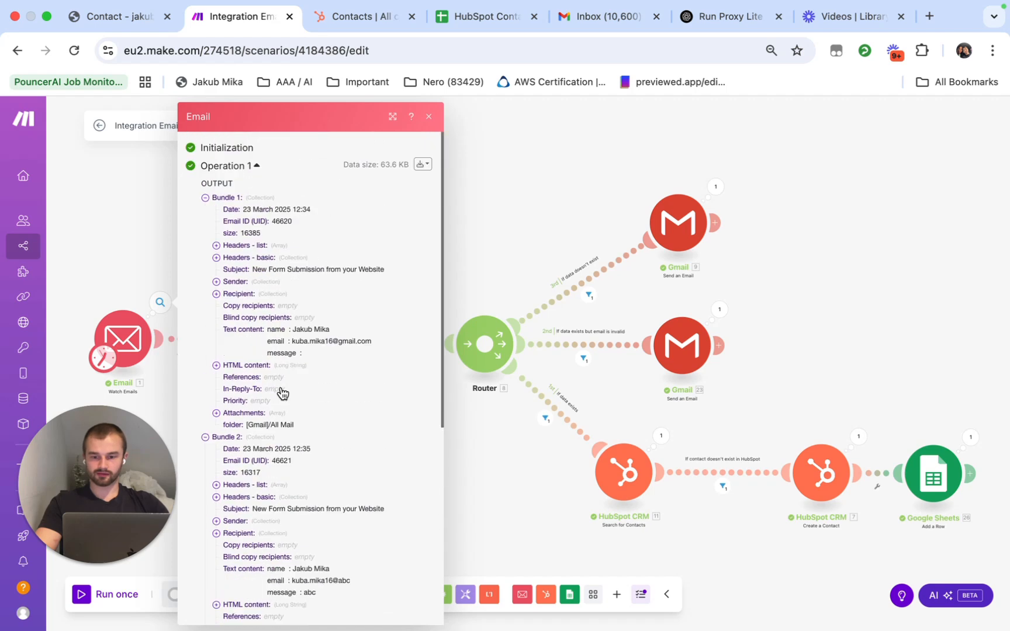
# Step: Examine the name, e-mail and message in the text content of the Email output's Bundle 1
pyautogui.click(206, 198)
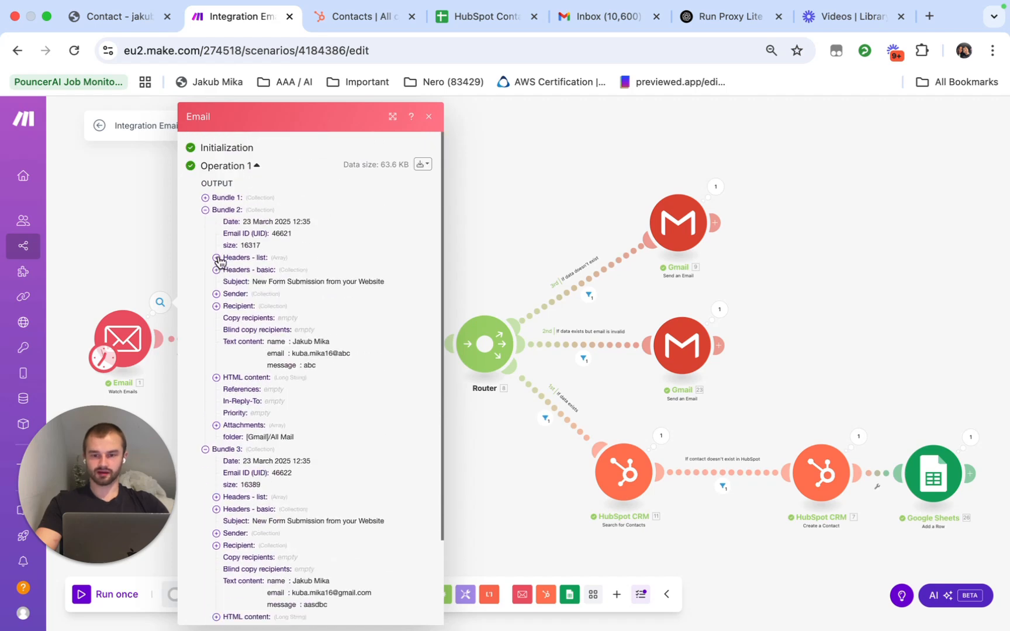
pyautogui.click(206, 210)
pyautogui.click(206, 223)
pyautogui.click(231, 312)
pyautogui.press('super+equal')
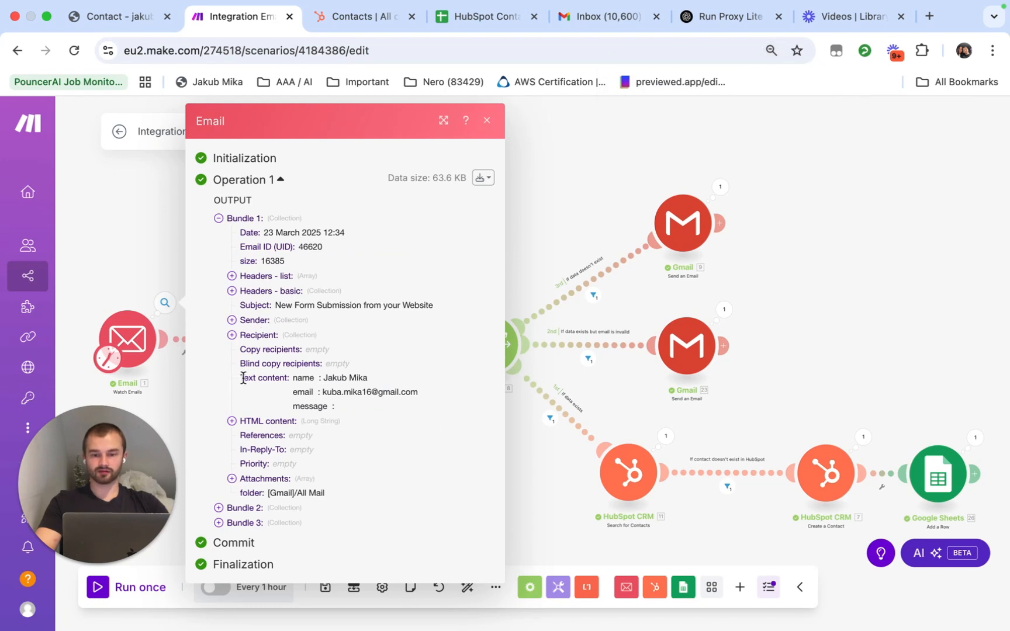
pyautogui.moveTo(293, 379); pyautogui.dragTo(363, 402)
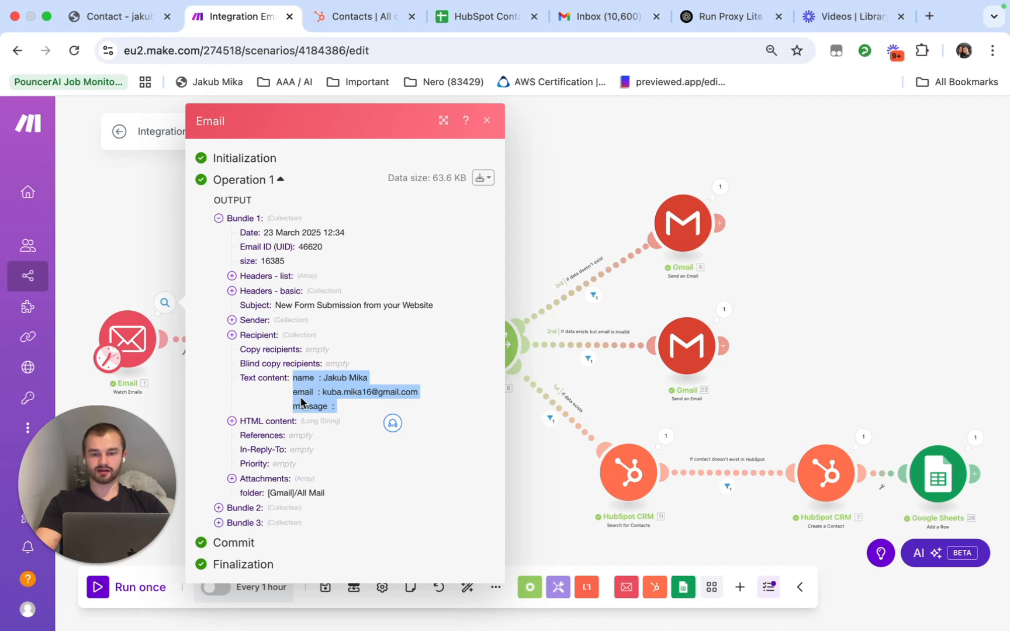
pyautogui.click(220, 230)
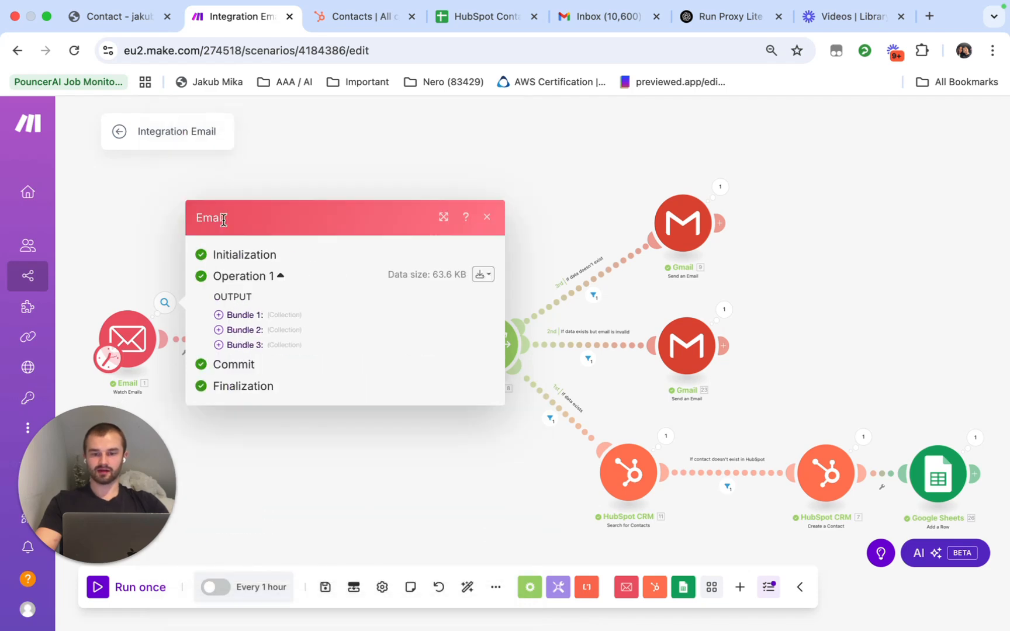
# Step: Examine the text content of Bundle 2 and Bundle 3 in the Email module's output
pyautogui.click(229, 331)
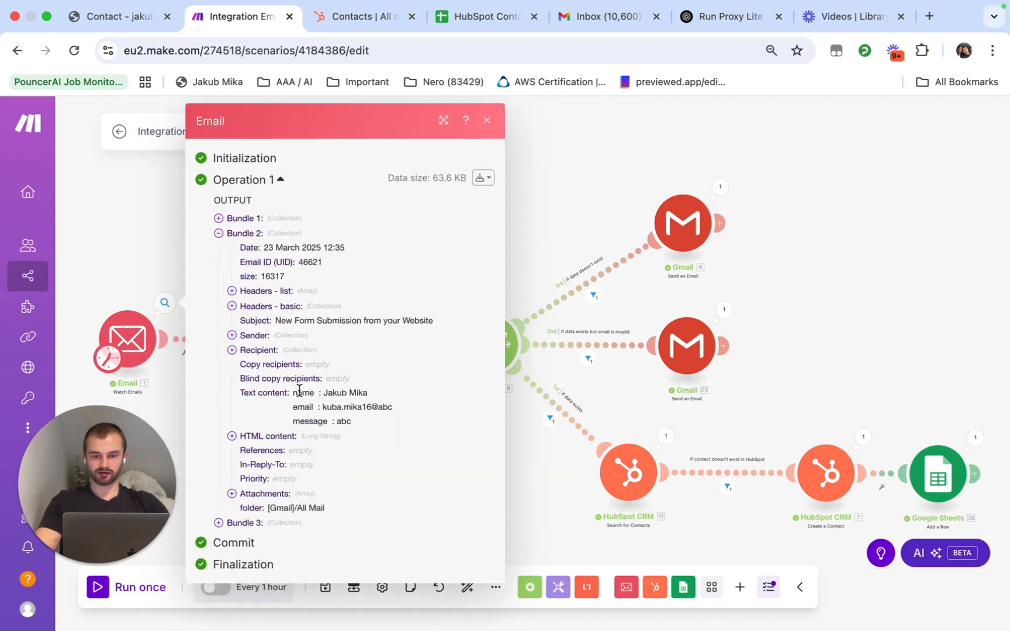
pyautogui.moveTo(378, 407); pyautogui.dragTo(413, 416)
pyautogui.click(331, 416)
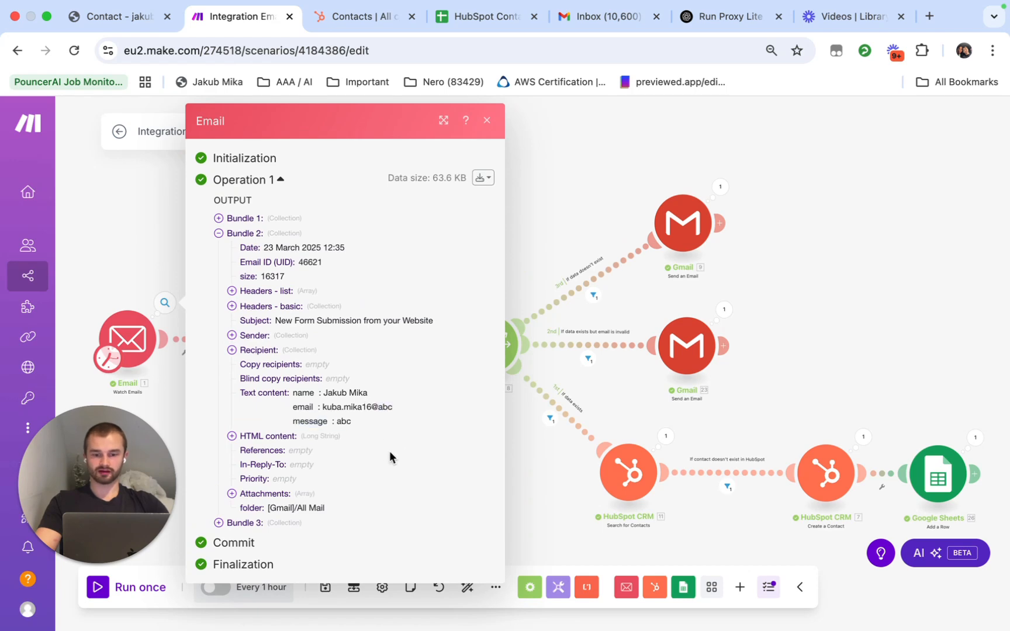
pyautogui.click(244, 232)
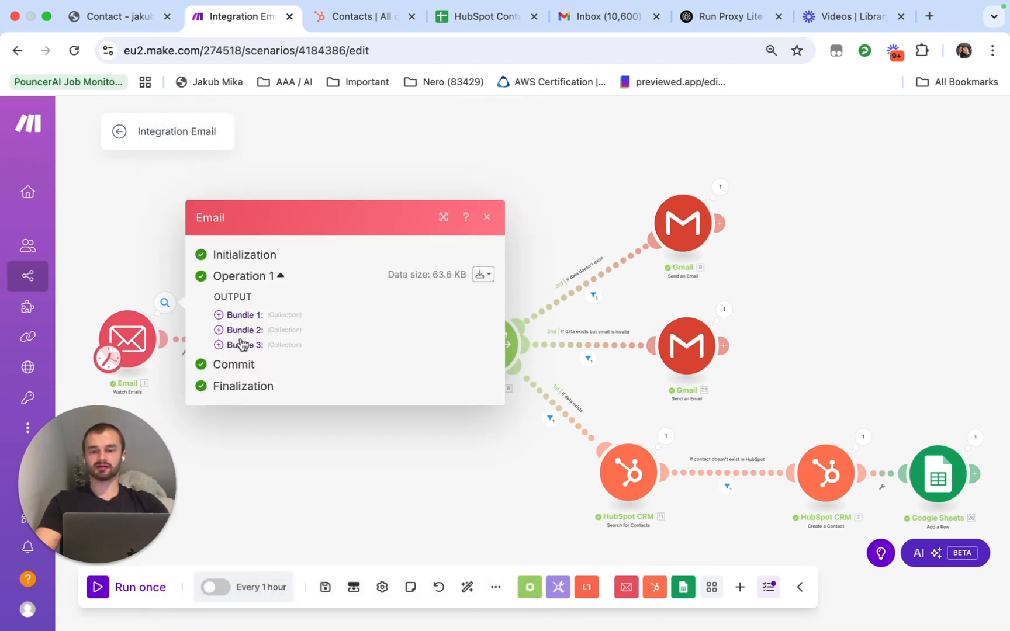
pyautogui.click(241, 343)
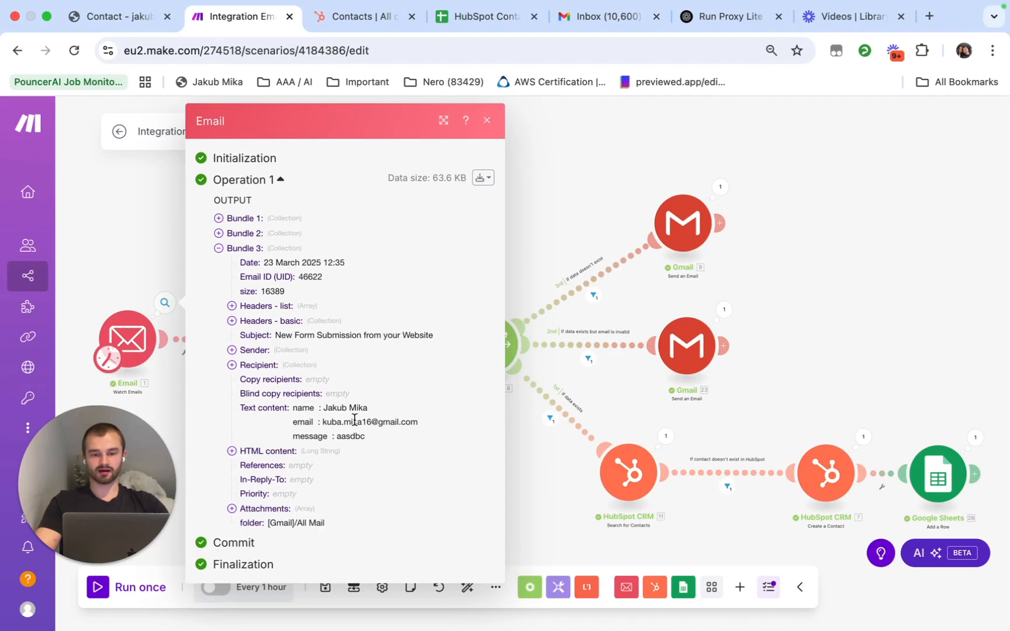
# Step: Reload the Gmail inbox and return to the website's contact page
pyautogui.hotkey('ctrl', 'shift', 'Tab')
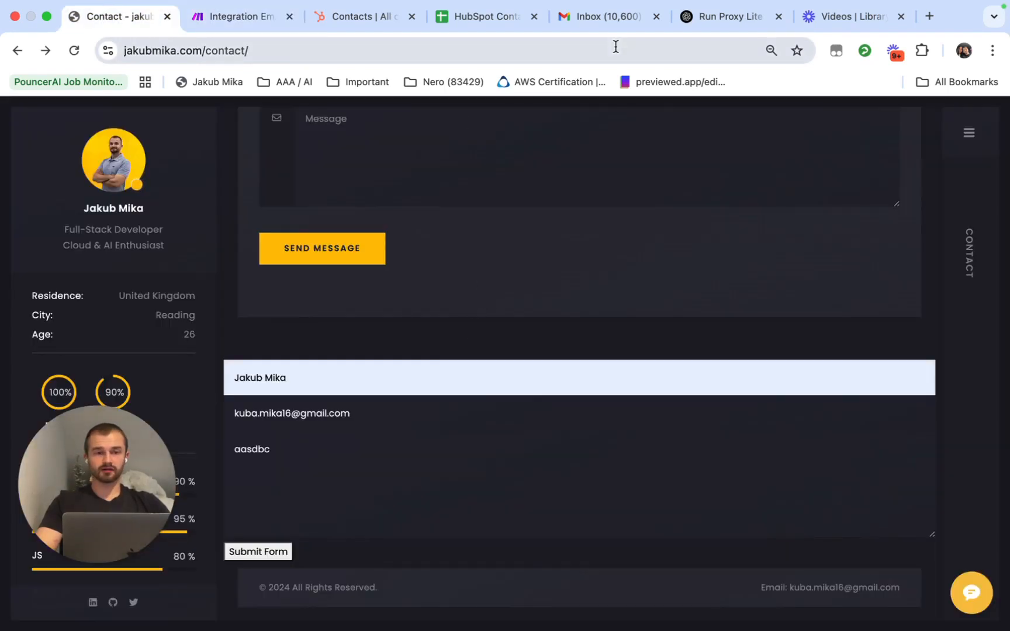
pyautogui.click(605, 19)
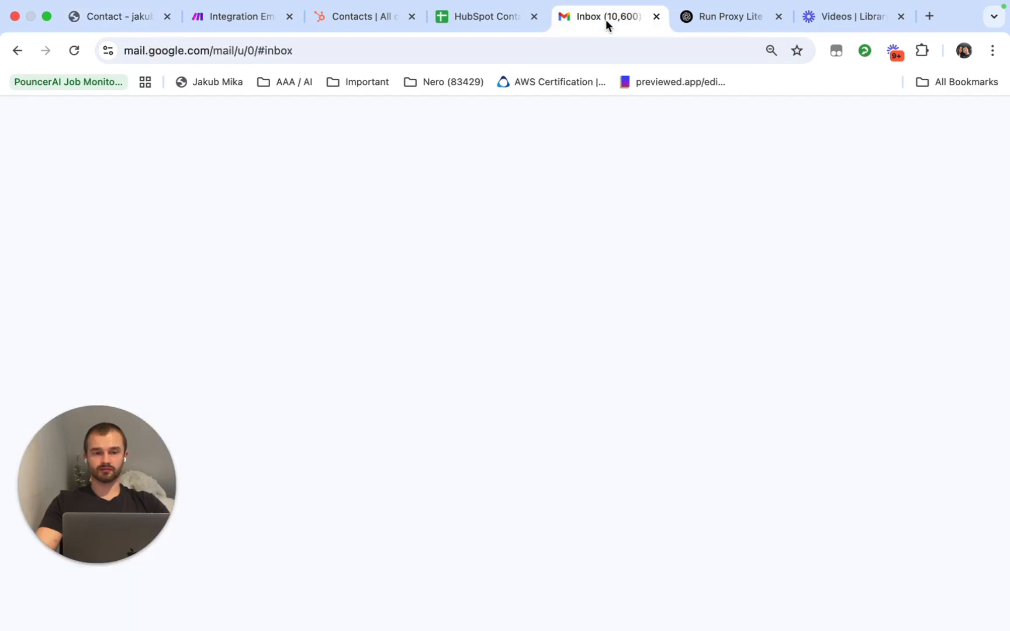
pyautogui.click(73, 51)
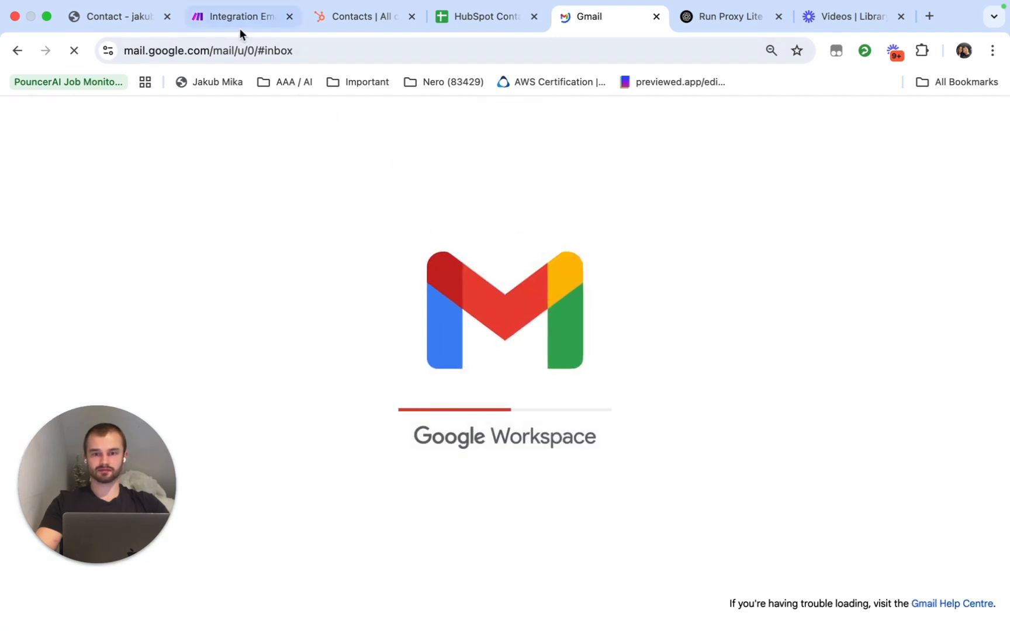
pyautogui.click(140, 18)
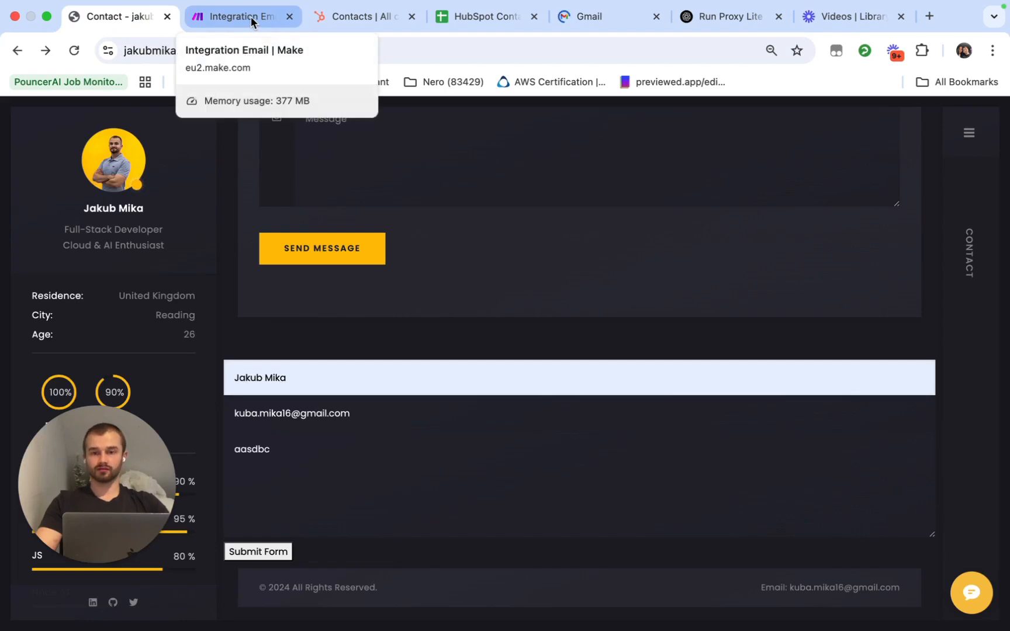
# Step: View the Make scenario, switch to Gmail and check the empty message field in the latest "Problem with Make.com Hubspot" e-mail
pyautogui.click(250, 17)
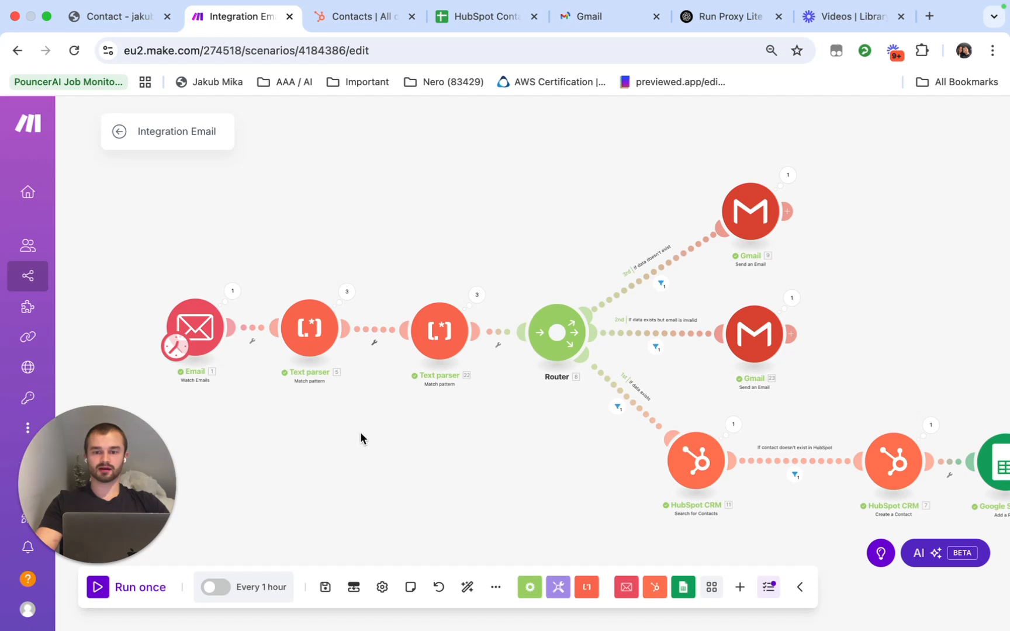
pyautogui.hscroll(3, 444, 436)
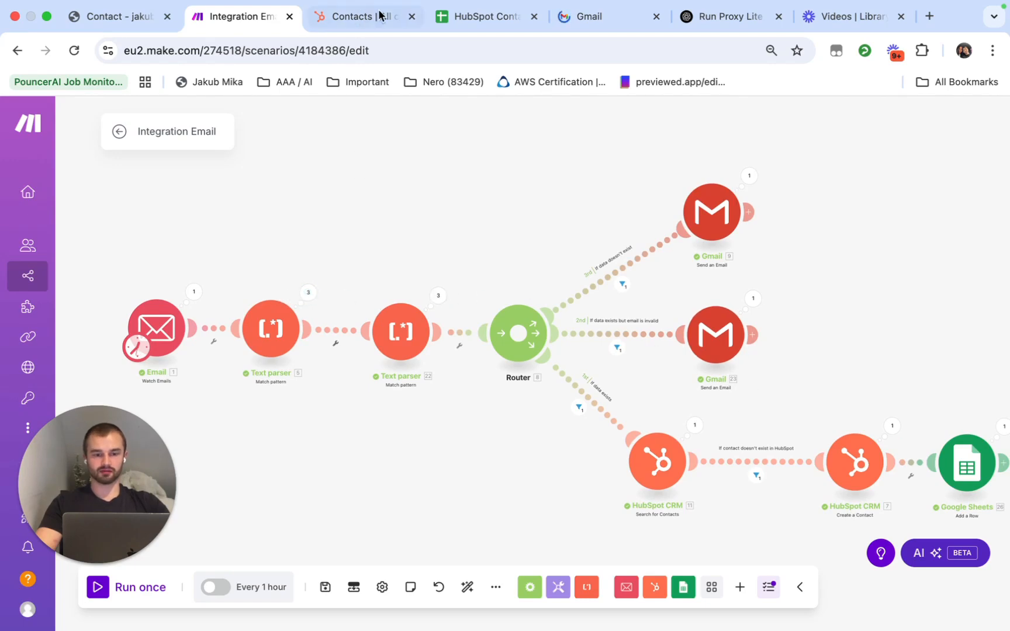
pyautogui.click(590, 16)
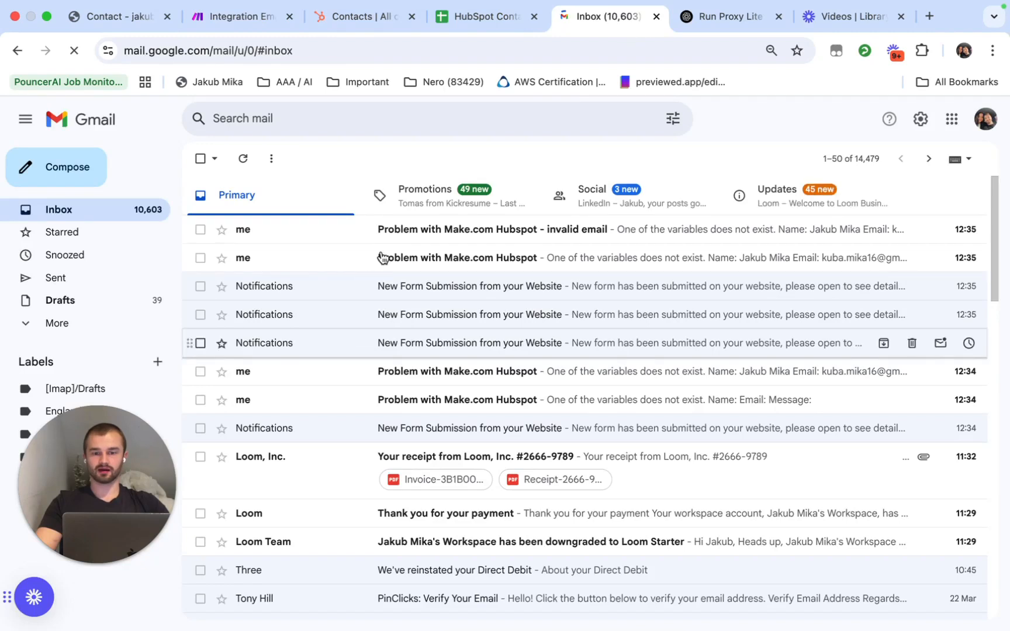
pyautogui.click(461, 264)
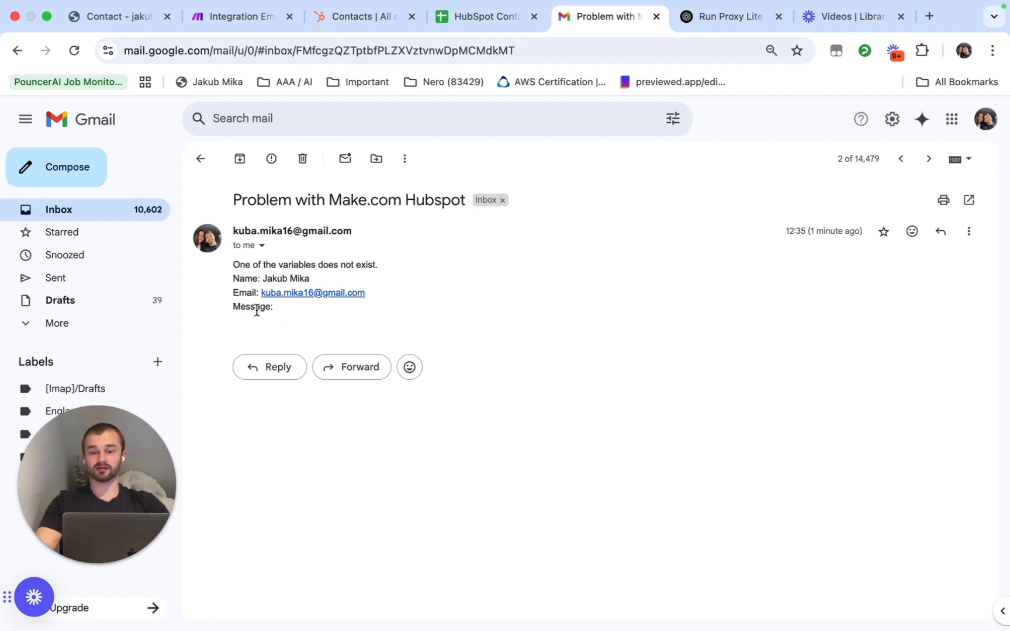
pyautogui.moveTo(233, 308); pyautogui.dragTo(288, 309)
pyautogui.click(288, 309)
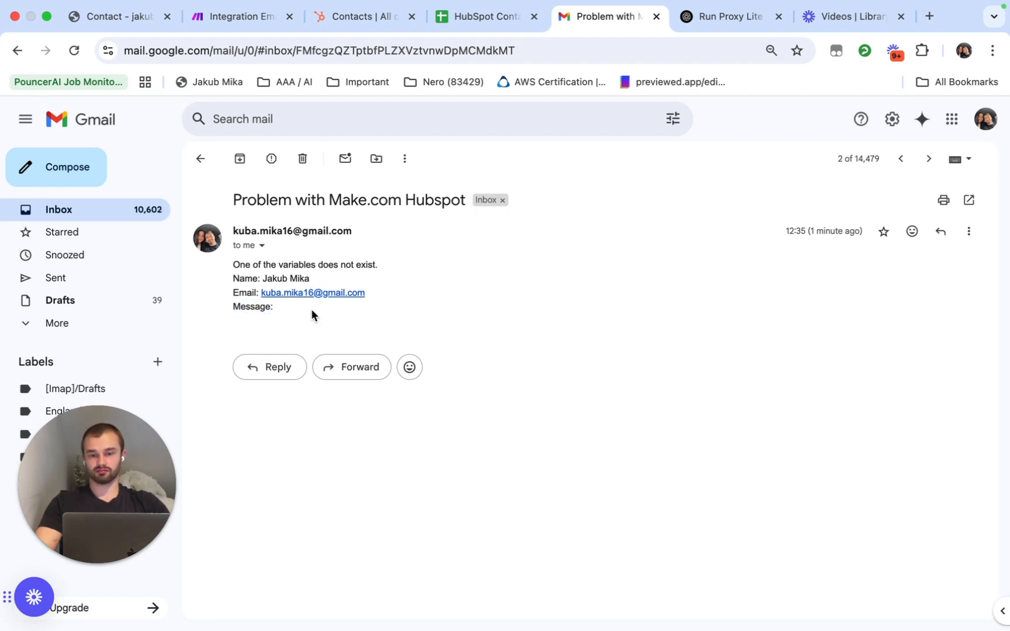
pyautogui.click(22, 52)
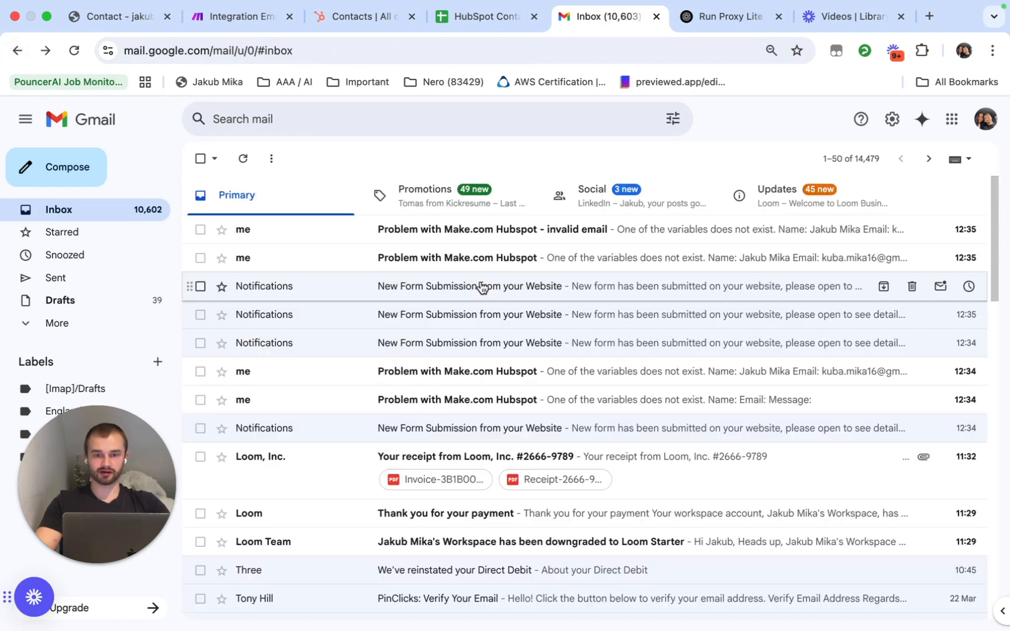
# Step: Open the "Problem with Make.com Hubspot - invalid email" message, examine its intro line and e-mail value, and return to the inbox
pyautogui.click(503, 235)
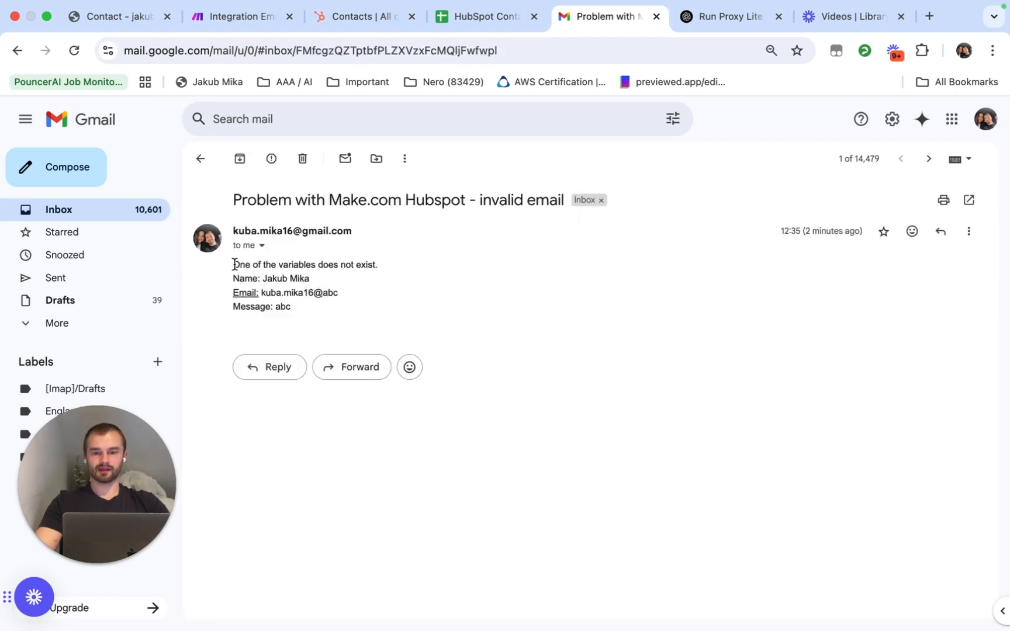
pyautogui.moveTo(233, 264); pyautogui.dragTo(369, 264)
pyautogui.click(270, 266)
pyautogui.click(258, 268)
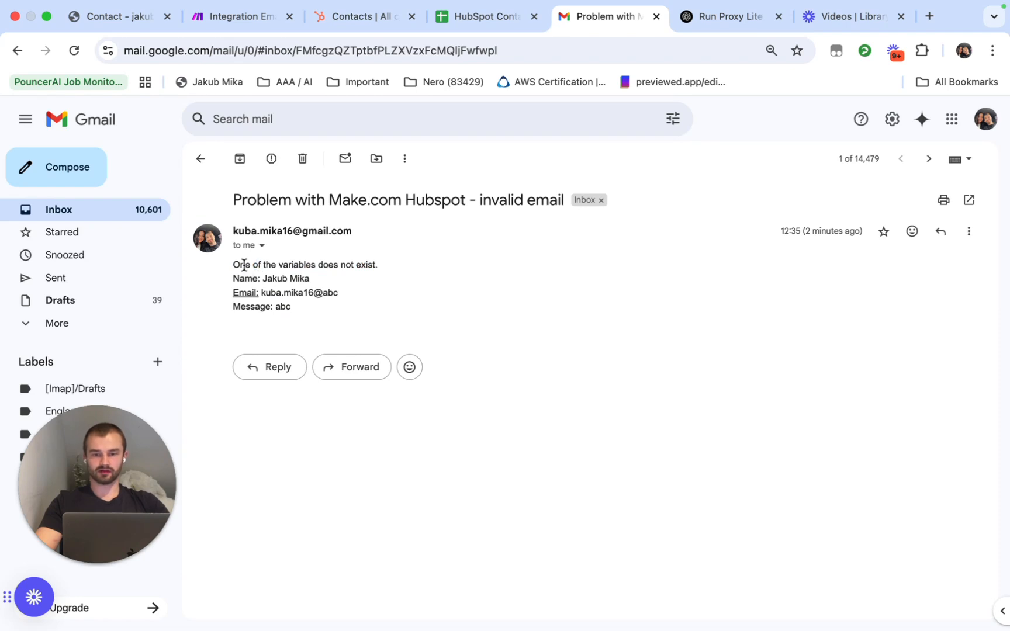
pyautogui.moveTo(232, 294); pyautogui.dragTo(347, 295)
pyautogui.click(253, 289)
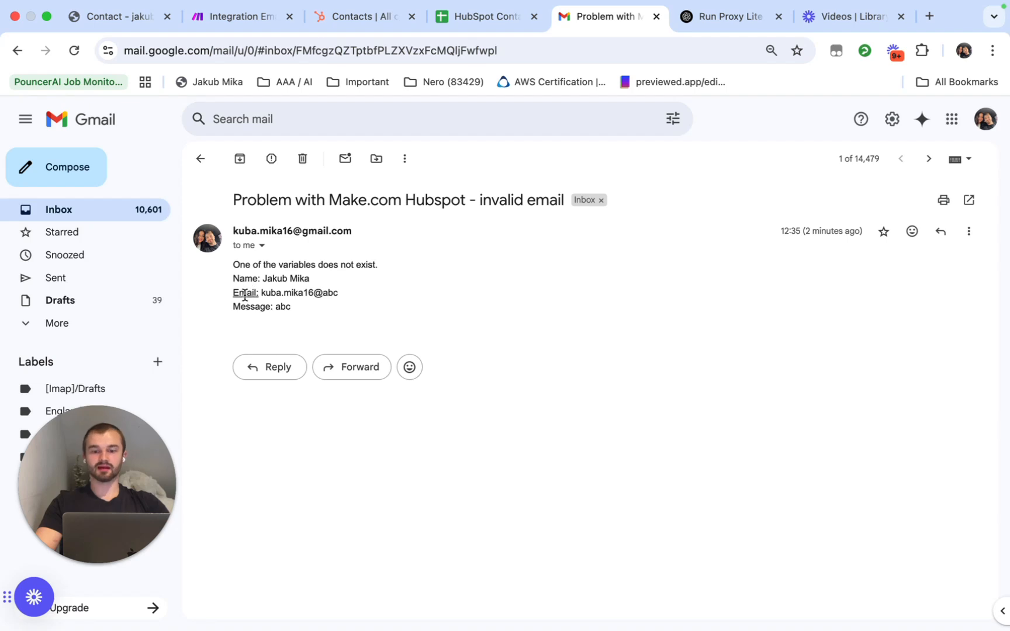
pyautogui.moveTo(274, 293); pyautogui.dragTo(360, 293)
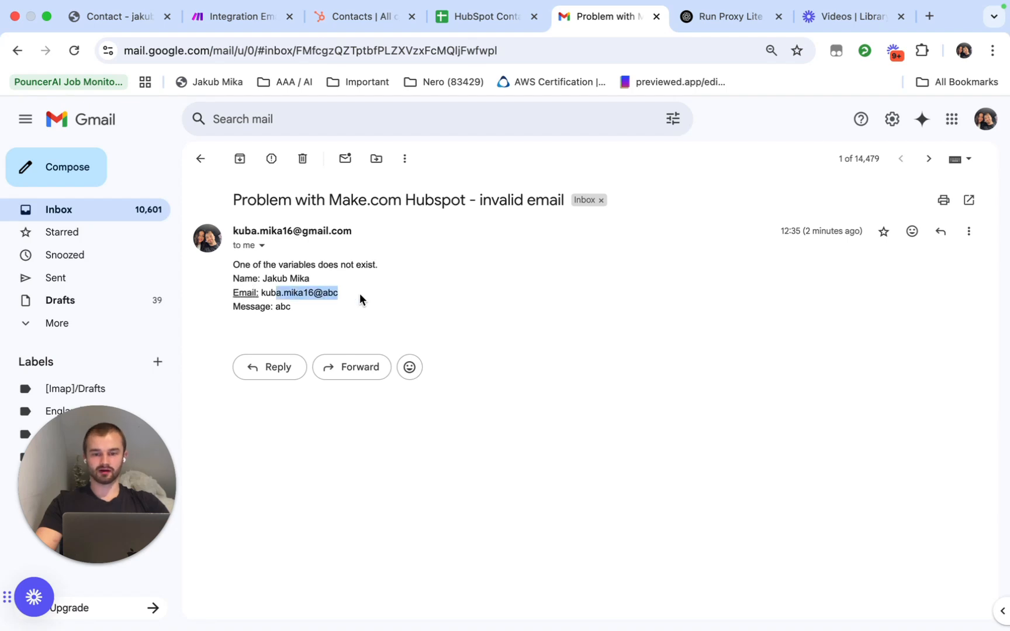
pyautogui.click(360, 292)
pyautogui.click(19, 51)
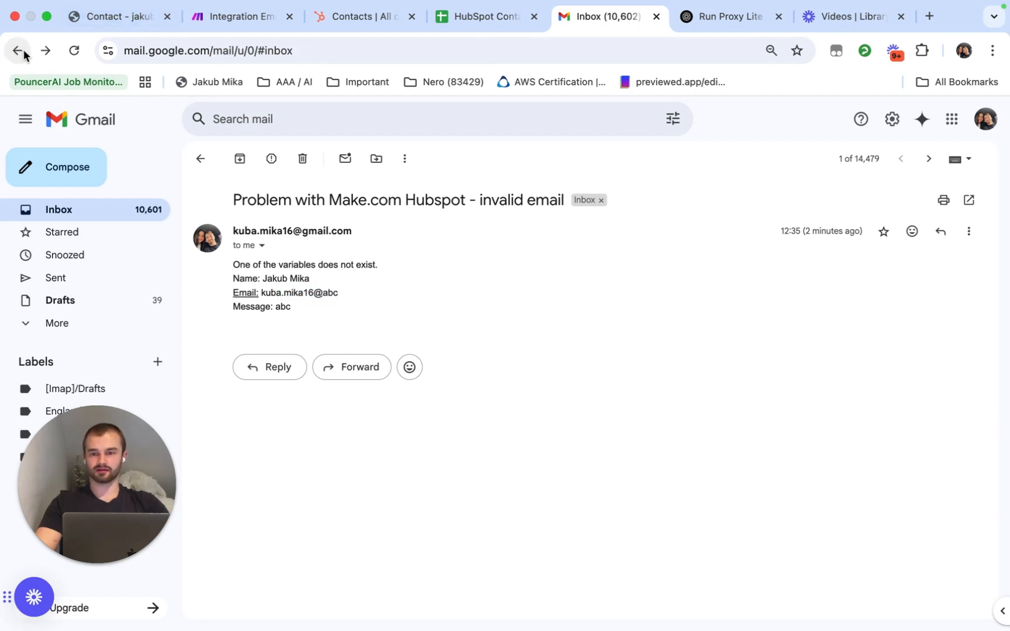
# Step: View the HubSpot contacts list, then return to Make and check the Email module's folder and criteria settings
pyautogui.click(376, 16)
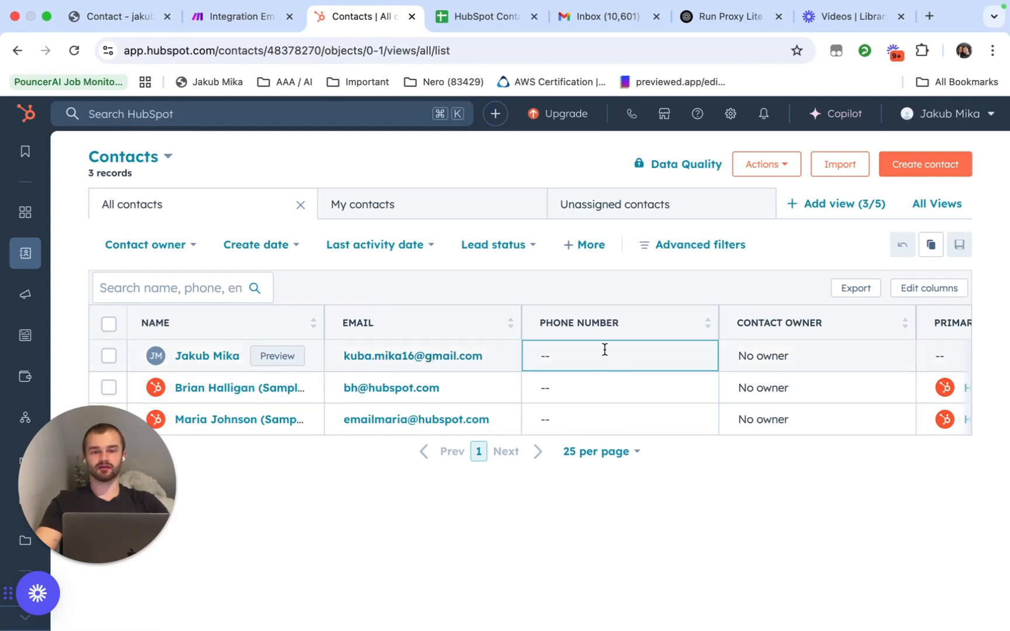
pyautogui.hotkey('ctrl', 'shift', 'Tab')
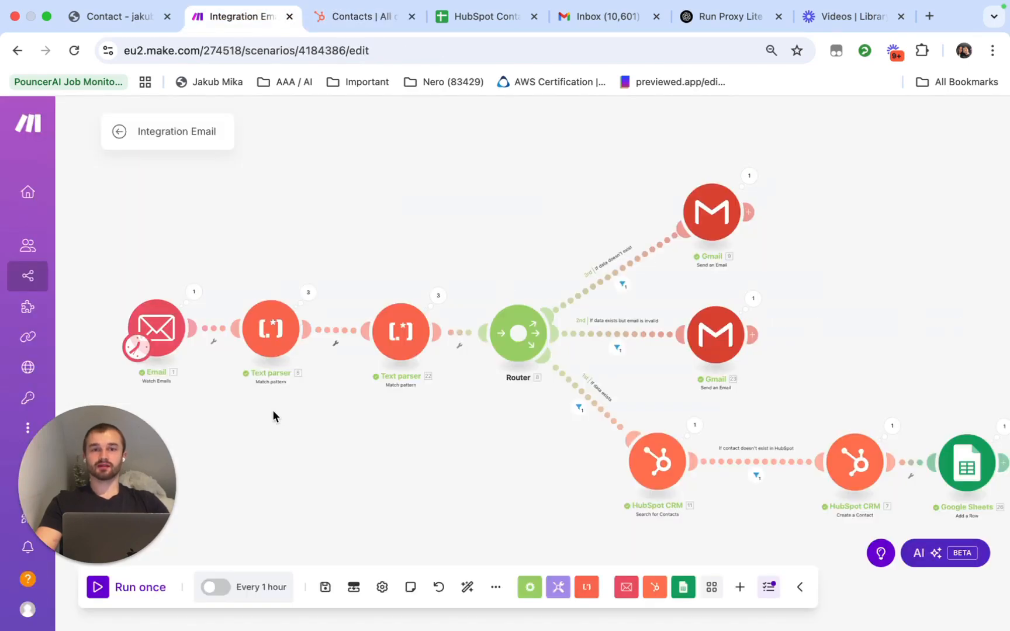
pyautogui.click(166, 328)
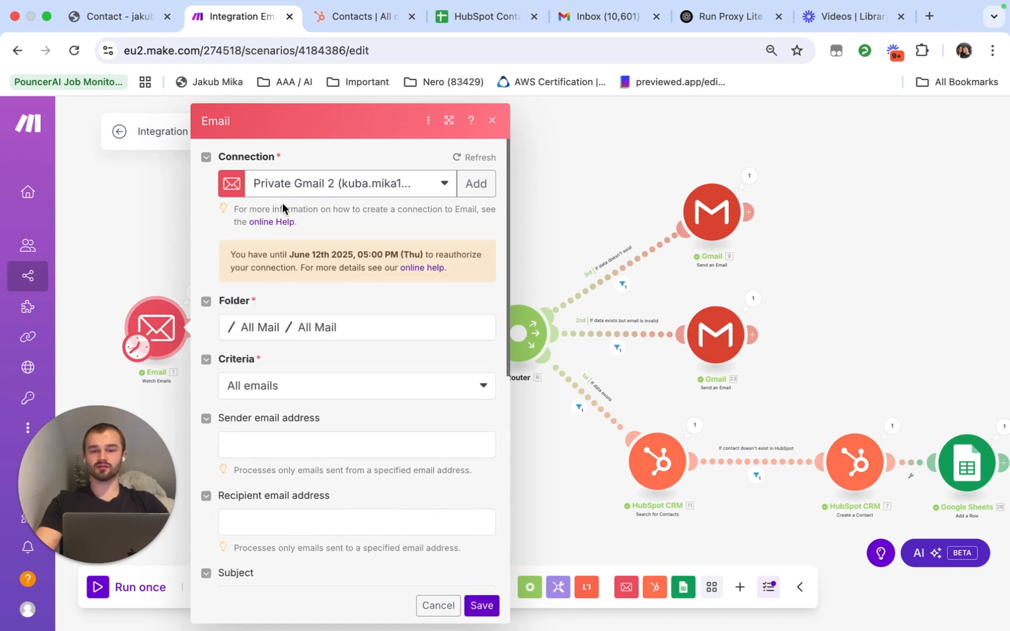
pyautogui.scroll(-1, 360, 323)
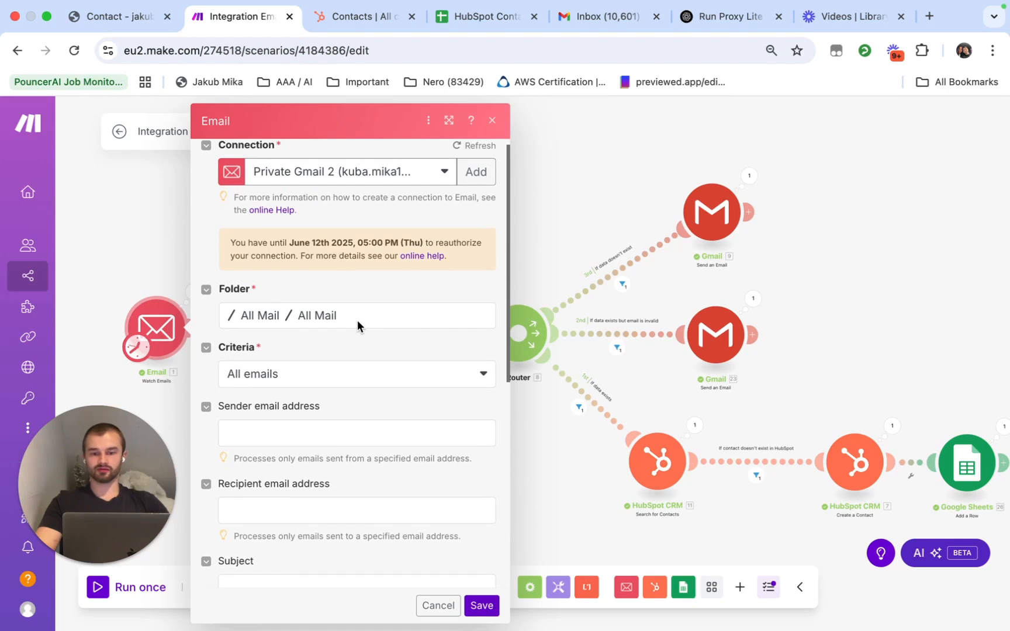
pyautogui.scroll(-2, 295, 377)
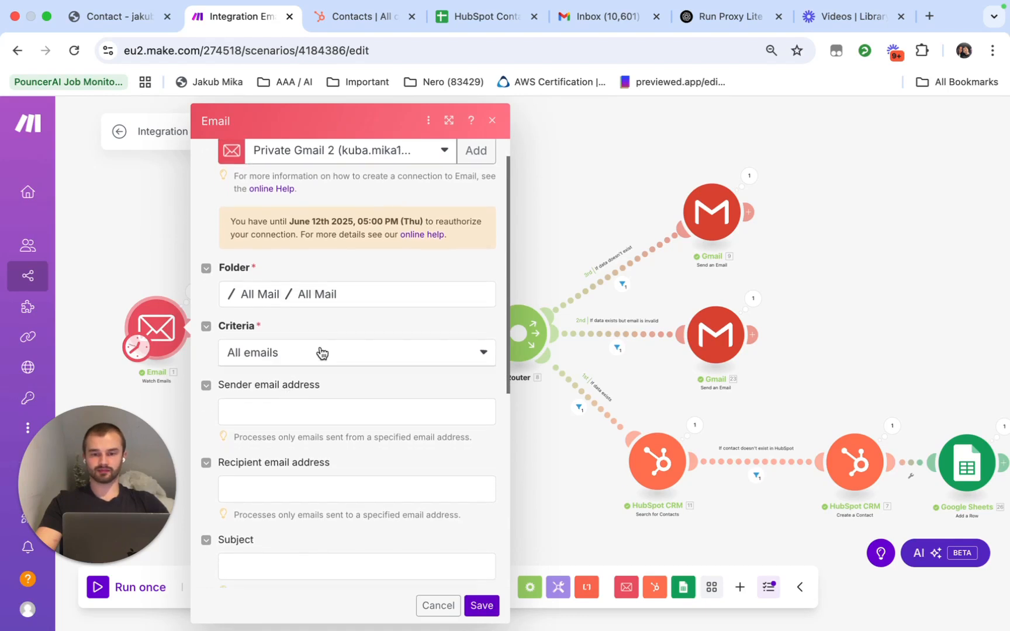
pyautogui.click(320, 352)
pyautogui.click(300, 354)
# Step: Examine the phrase filter "A new form has been submitted on your website" in the Email module's settings
pyautogui.scroll(-5, 290, 450)
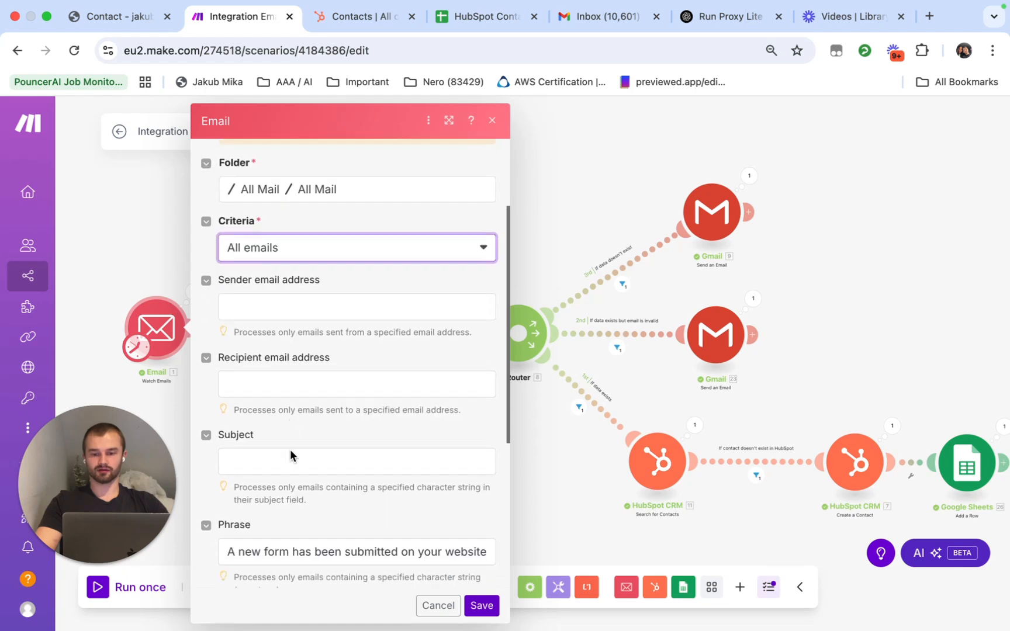
pyautogui.scroll(-4, 297, 435)
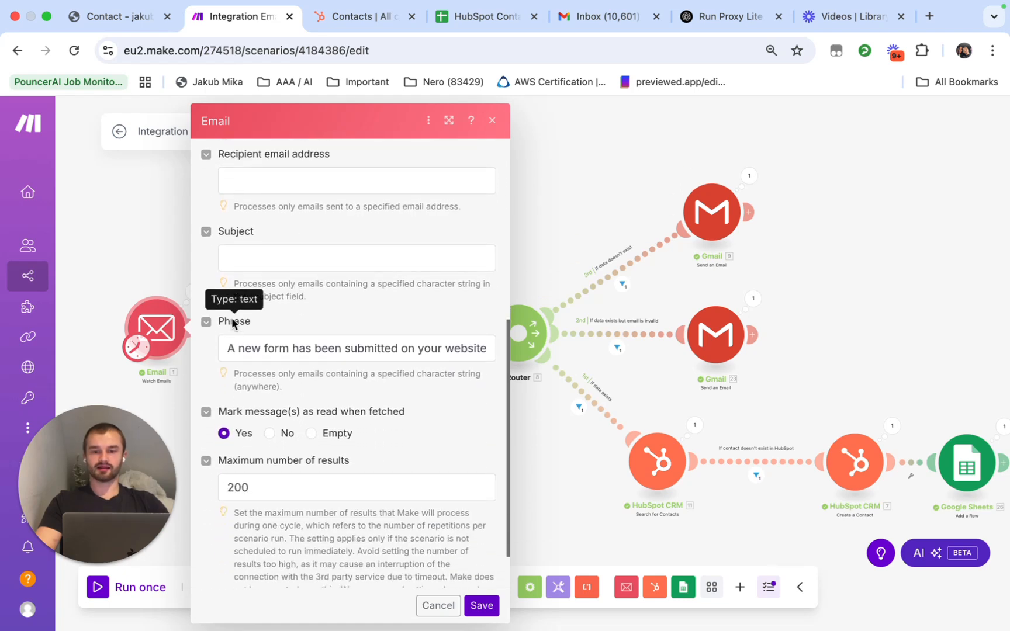
pyautogui.click(233, 349)
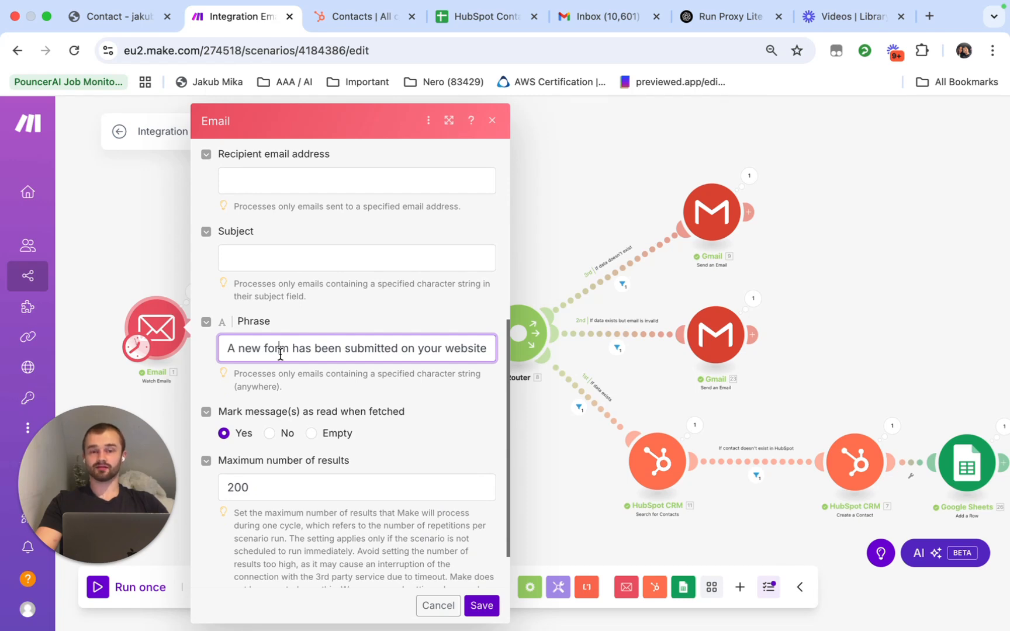
pyautogui.moveTo(228, 350); pyautogui.dragTo(475, 349)
pyautogui.click(476, 349)
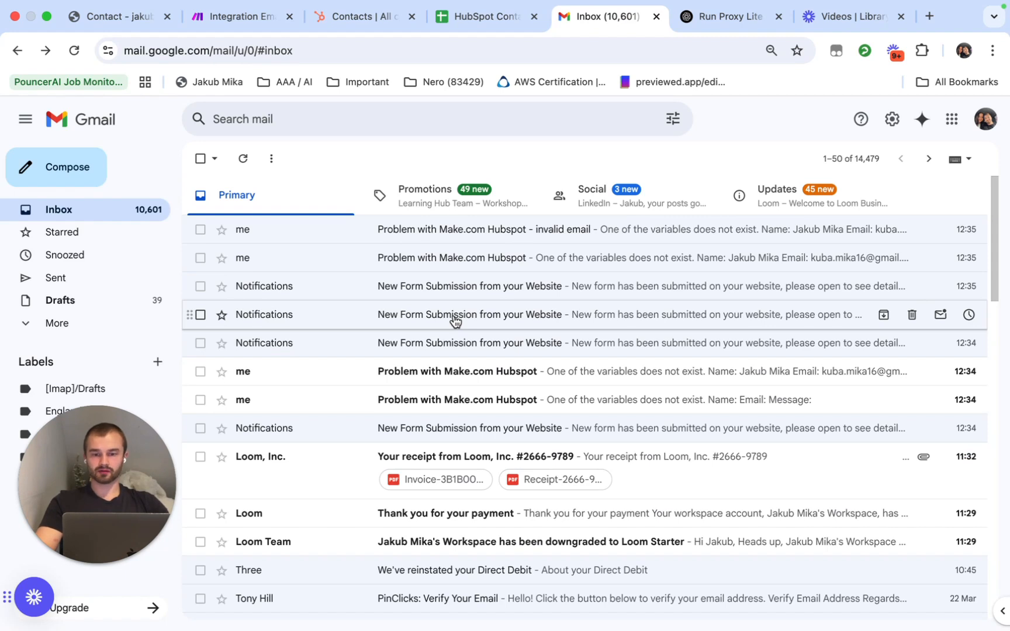
# Step: Switch to Gmail, open the second "New Form Submission from your Website" e-mail and examine its opening text and submitted form details
pyautogui.click(455, 321)
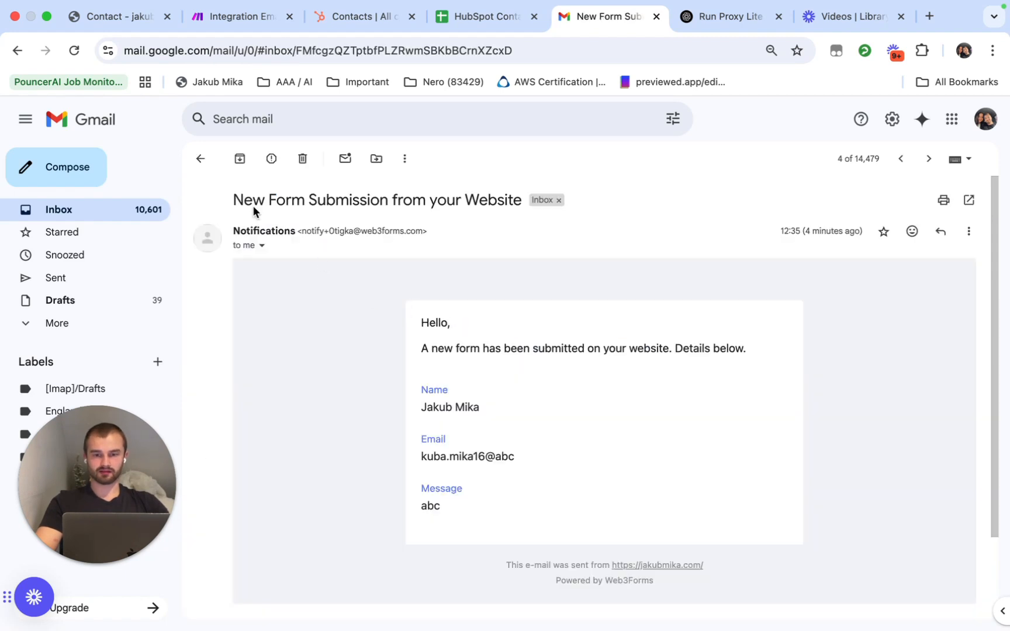
pyautogui.scroll(-1, 342, 332)
pyautogui.moveTo(397, 286); pyautogui.dragTo(585, 455)
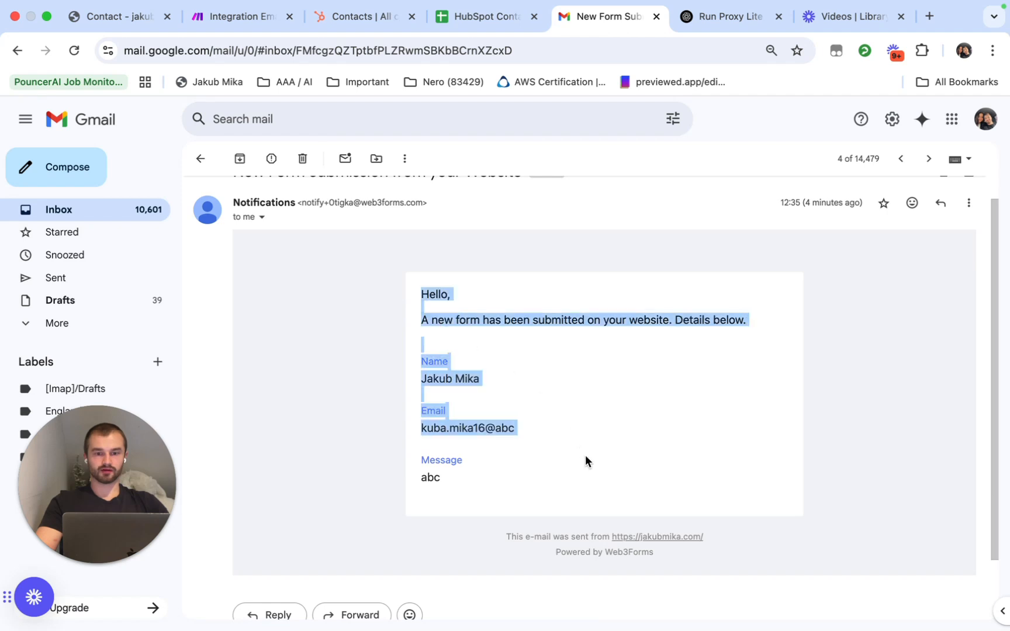
pyautogui.click(597, 514)
pyautogui.scroll(1, 596, 513)
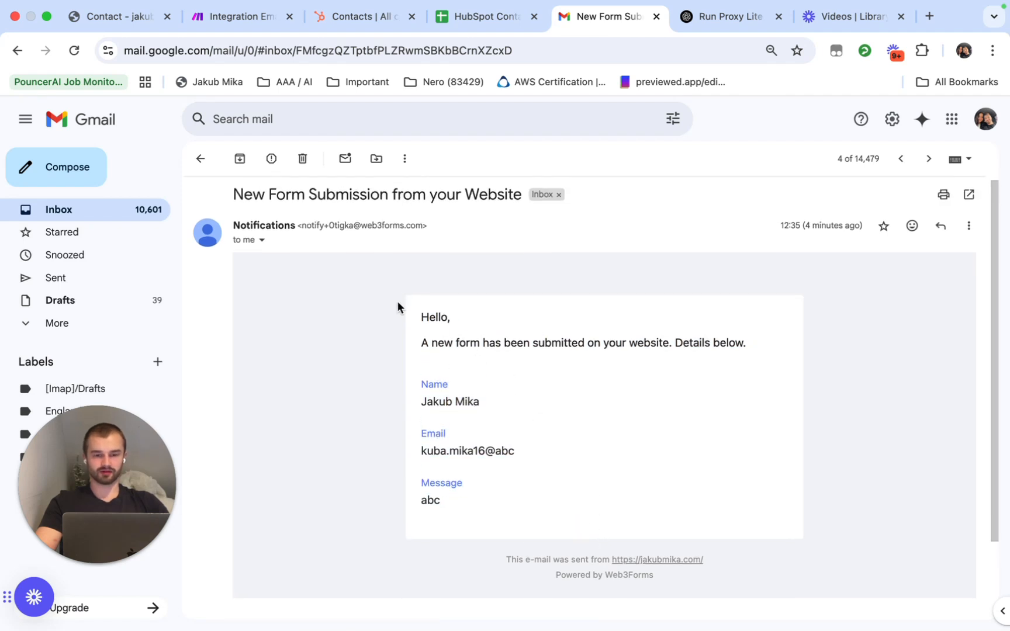
pyautogui.moveTo(416, 311); pyautogui.dragTo(455, 346)
pyautogui.click(456, 344)
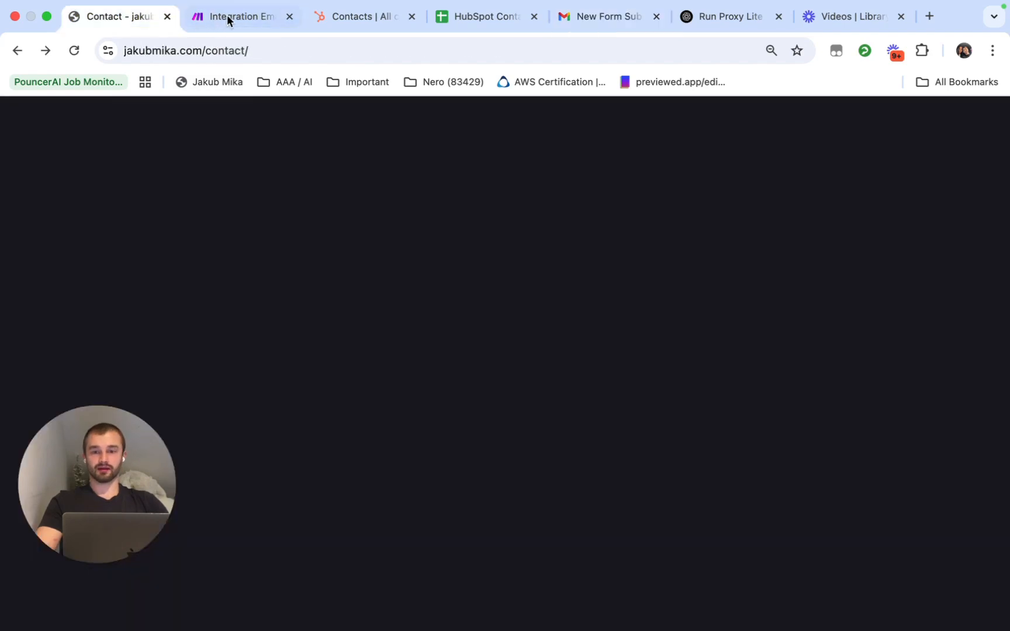
# Step: Return to Make, reopen the Email module's settings and review the phrase filter
pyautogui.click(227, 15)
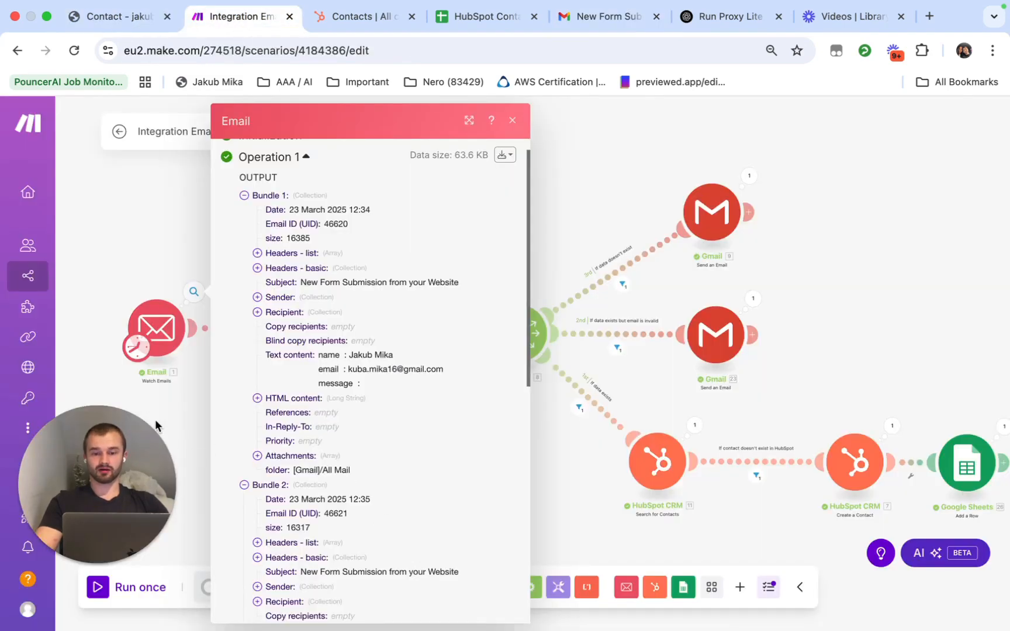
pyautogui.click(162, 330)
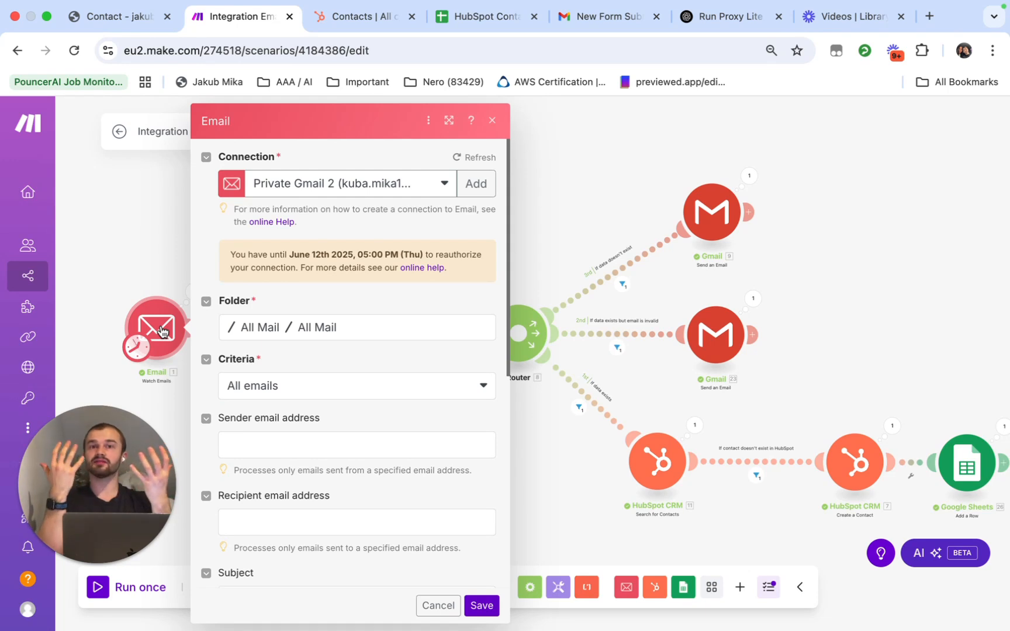
pyautogui.scroll(-6, 309, 493)
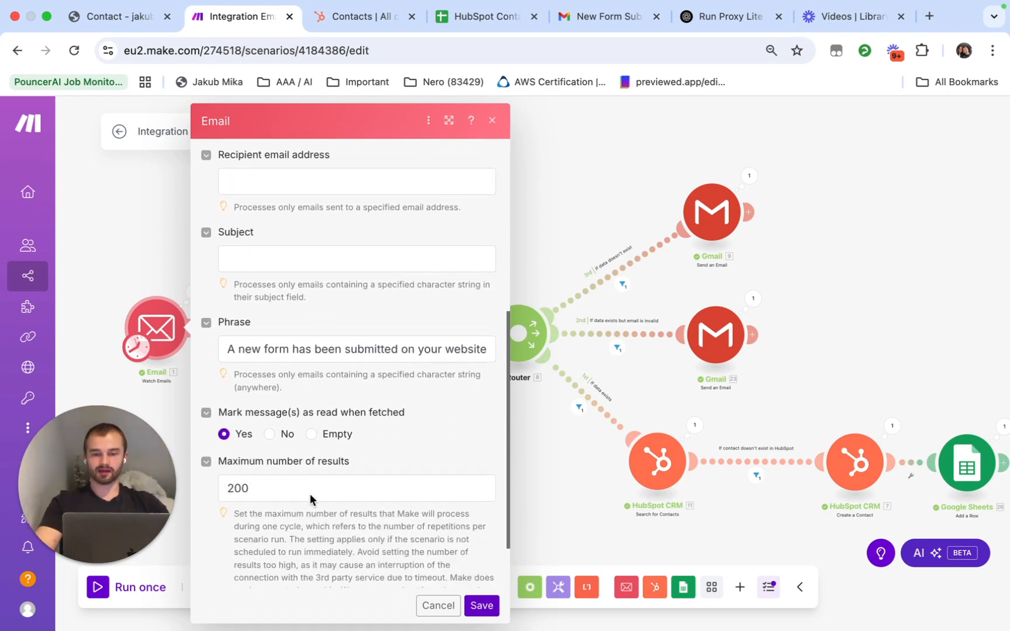
pyautogui.scroll(-1, 310, 496)
pyautogui.click(233, 314)
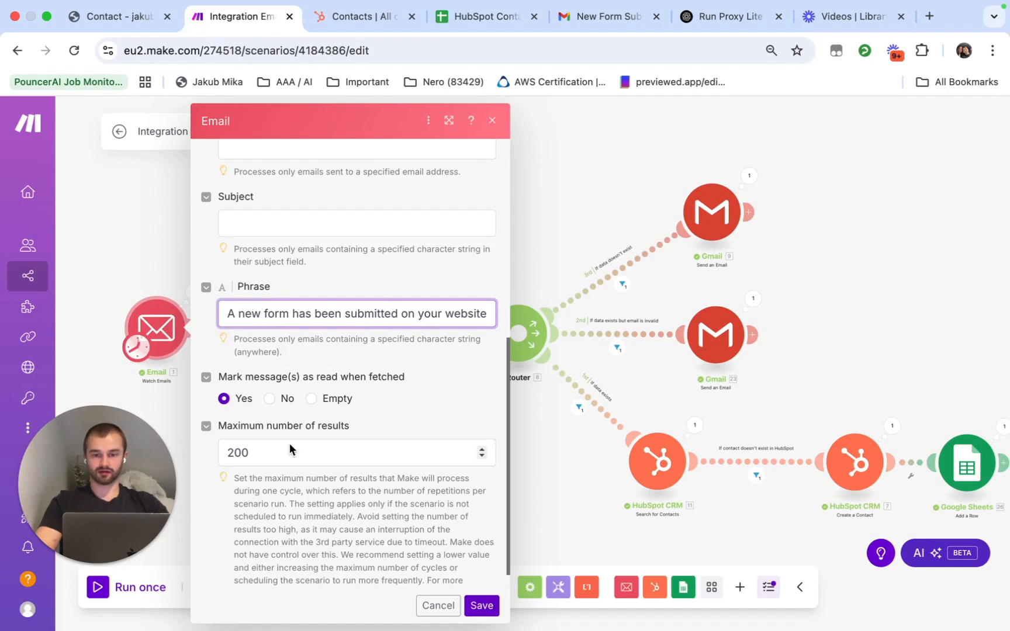
# Step: Review the Email module's maximum number of results and save its settings
pyautogui.scroll(-1, 289, 449)
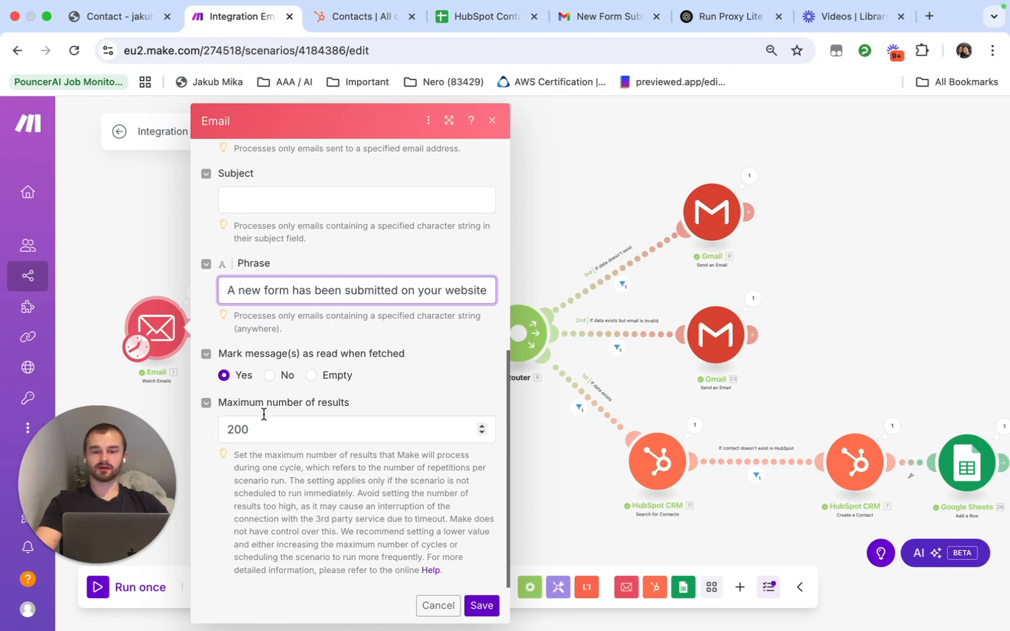
pyautogui.click(287, 430)
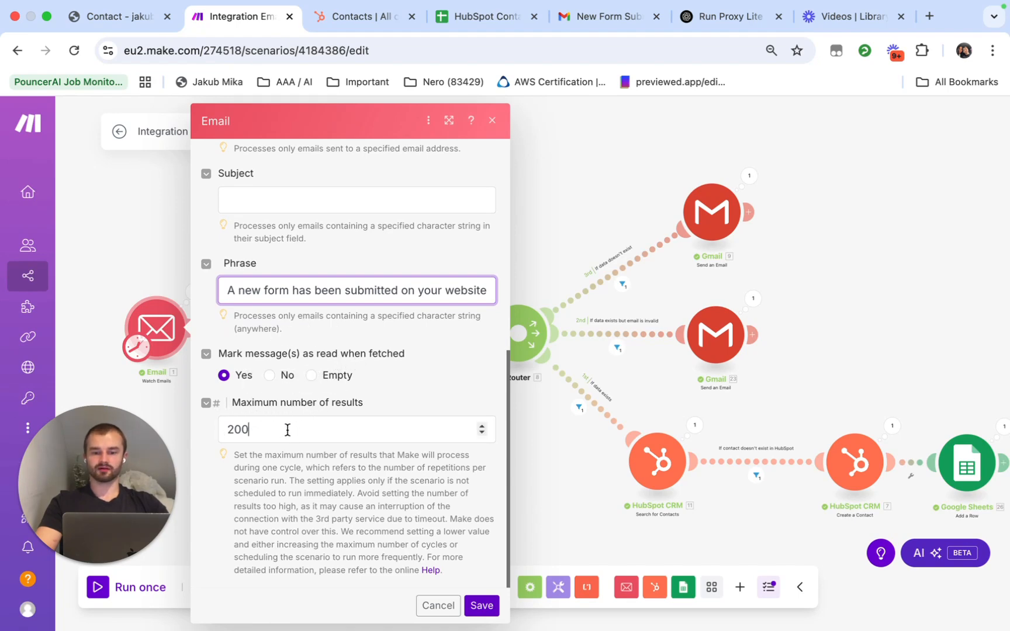
pyautogui.moveTo(287, 429); pyautogui.dragTo(241, 429)
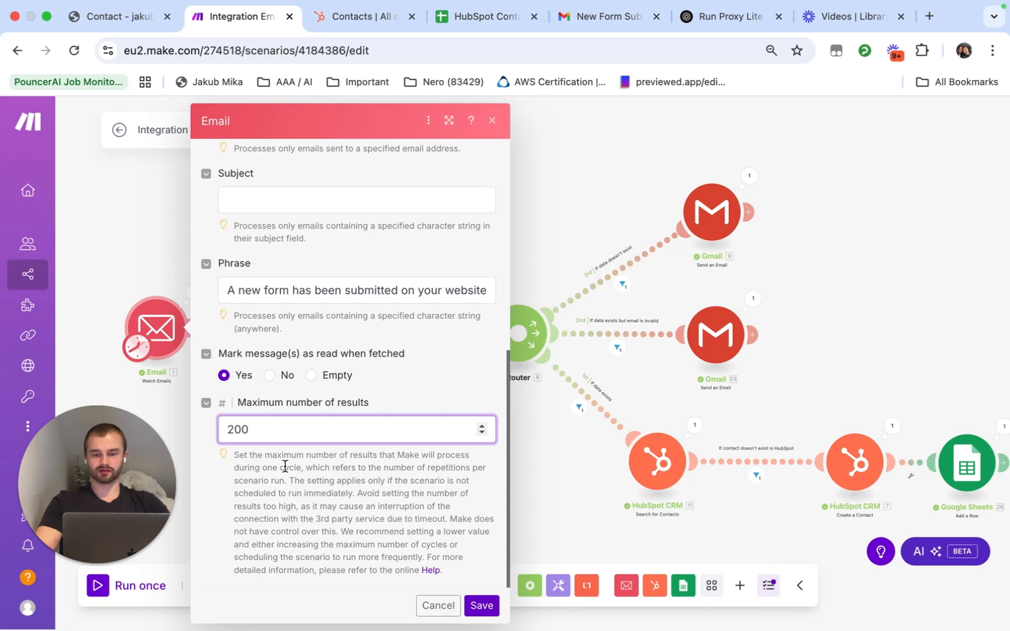
pyautogui.click(483, 606)
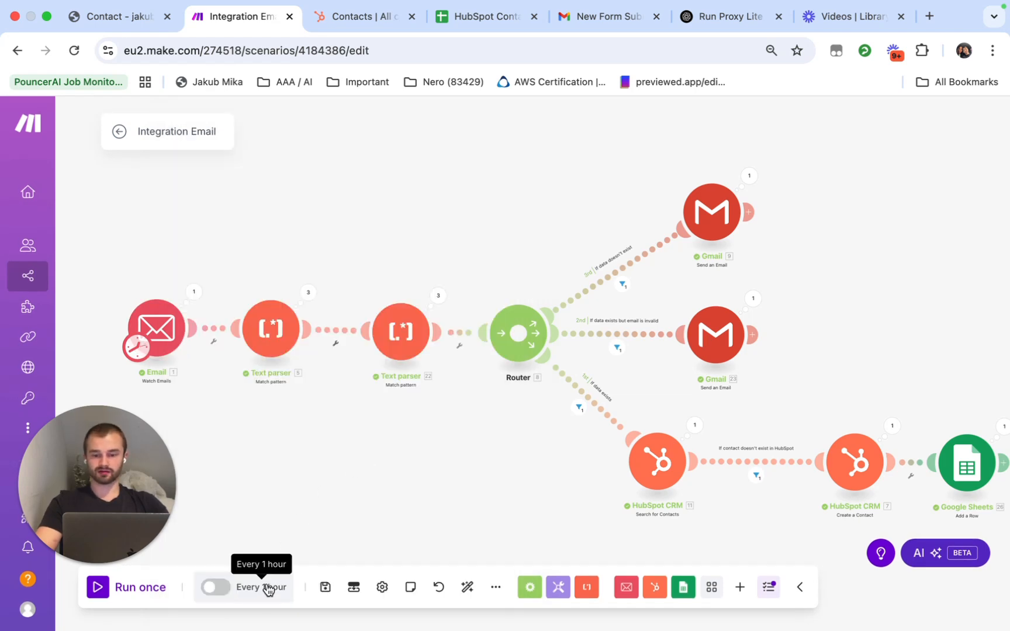
# Step: Examine the scenario's schedule settings, including the run mode and interval in minutes, and close them
pyautogui.click(262, 589)
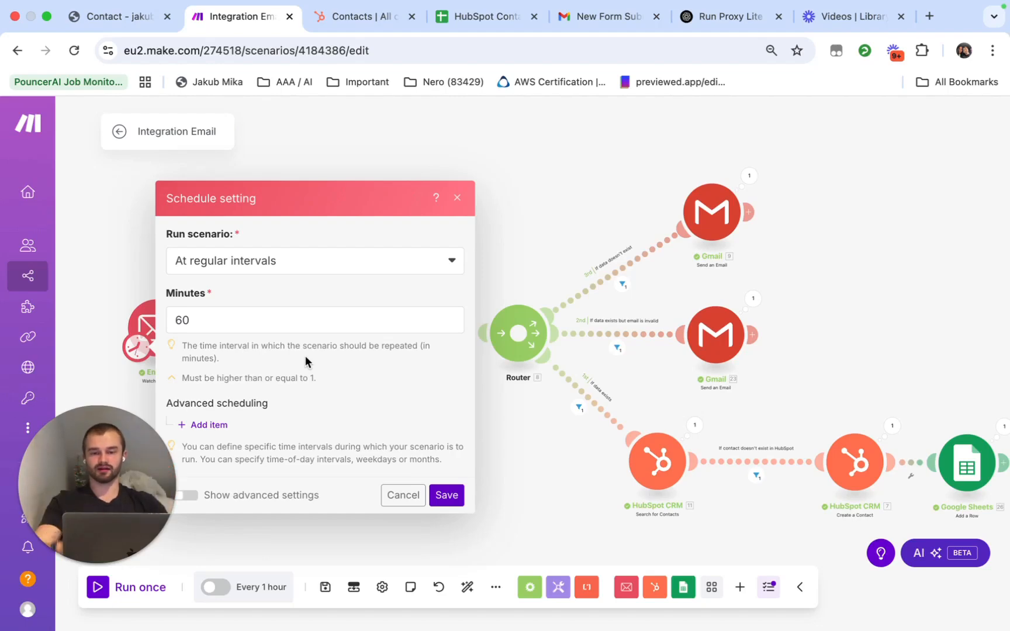
pyautogui.click(537, 429)
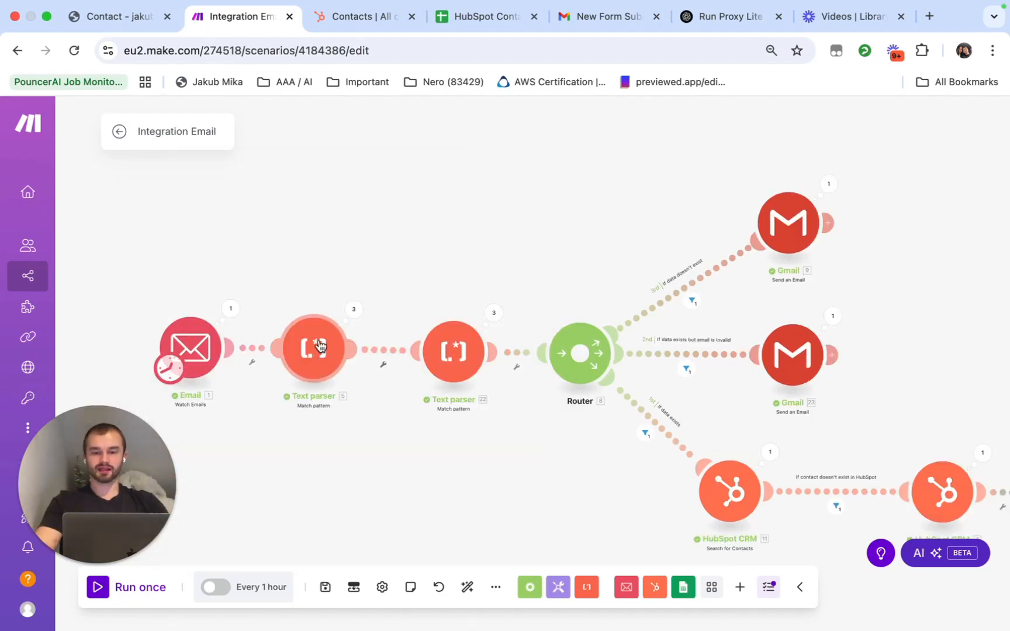
# Step: Open the Email module's run output and examine the Text content of its first bundle
pyautogui.click(318, 346)
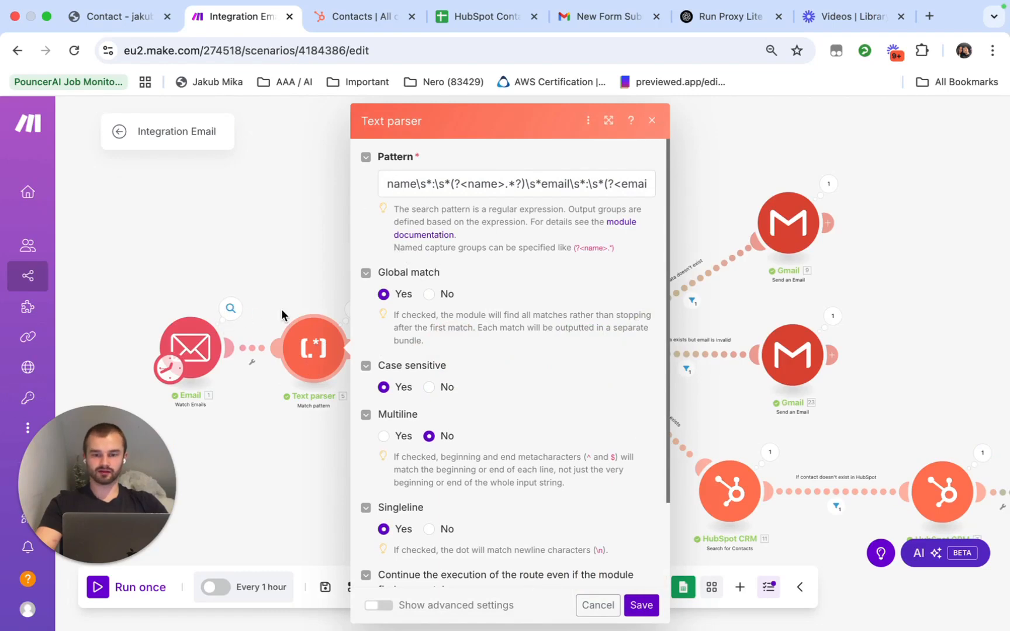
pyautogui.click(230, 308)
pyautogui.scroll(-2, 347, 350)
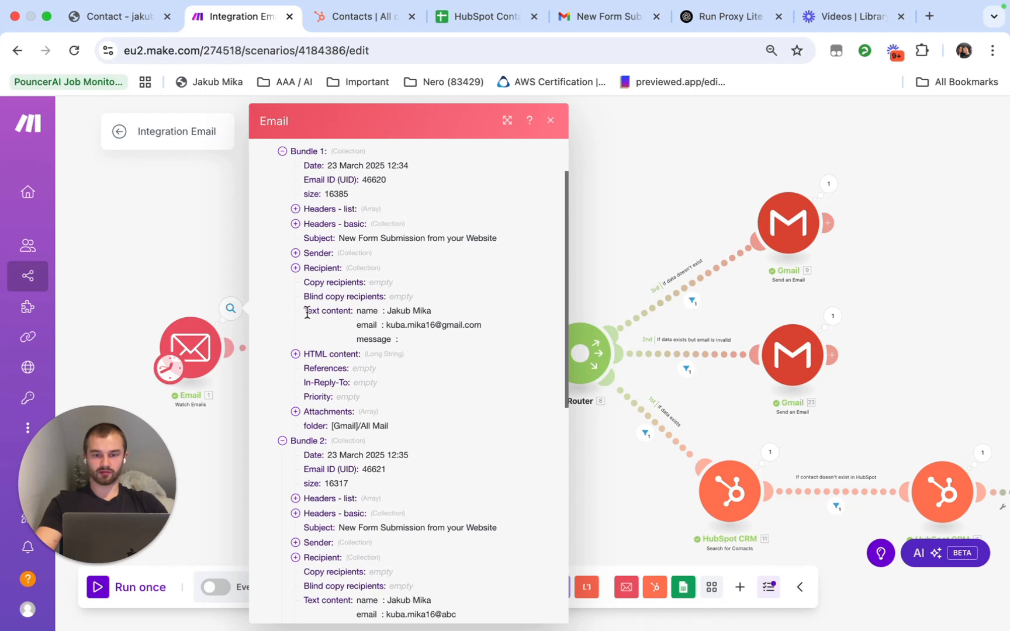
pyautogui.moveTo(304, 310); pyautogui.dragTo(340, 312)
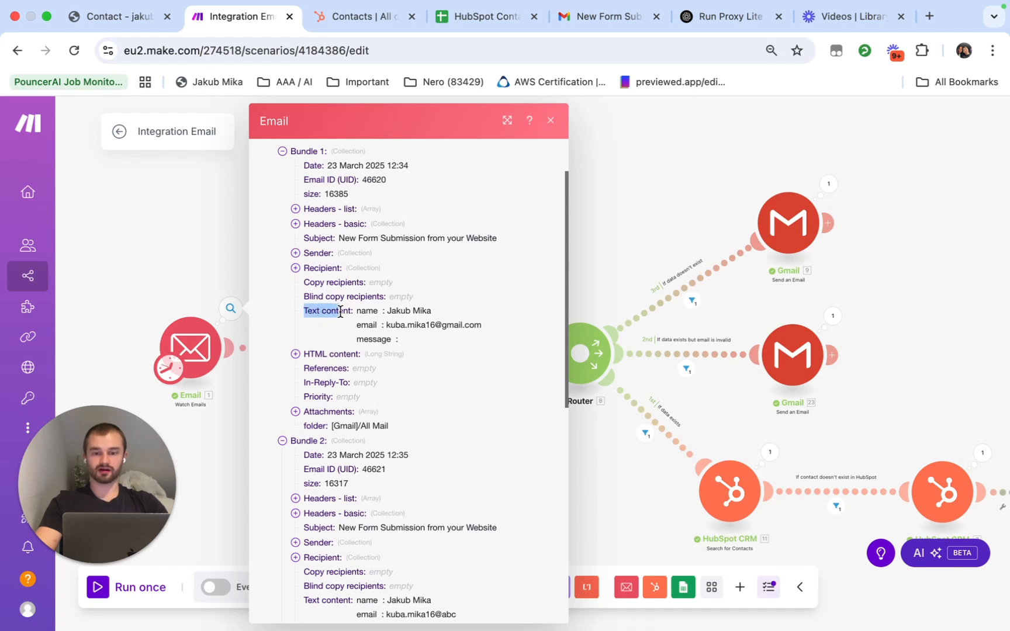
pyautogui.click(346, 311)
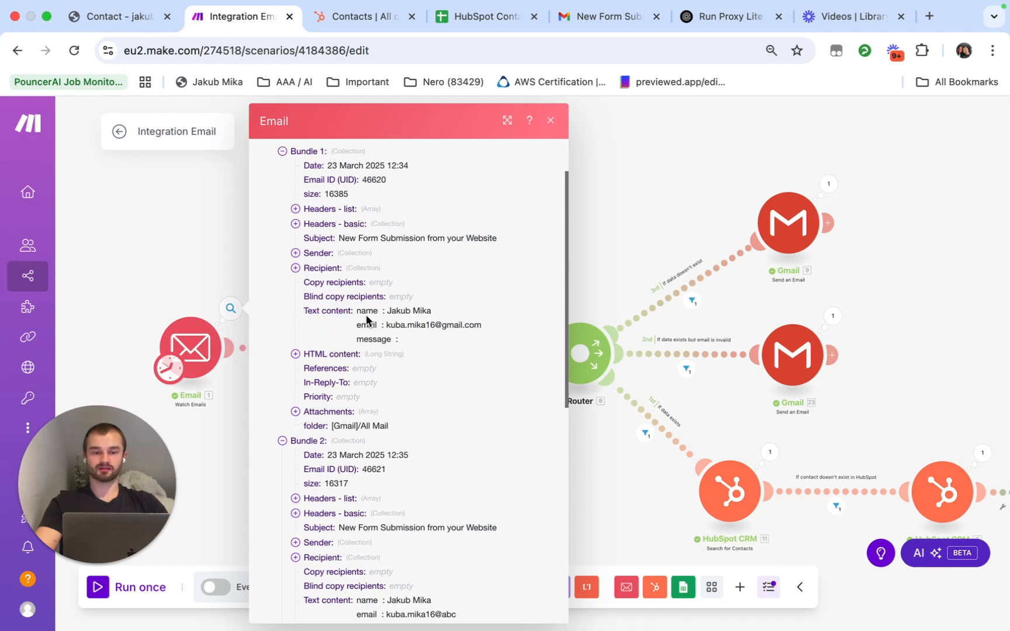
pyautogui.moveTo(357, 310); pyautogui.dragTo(426, 343)
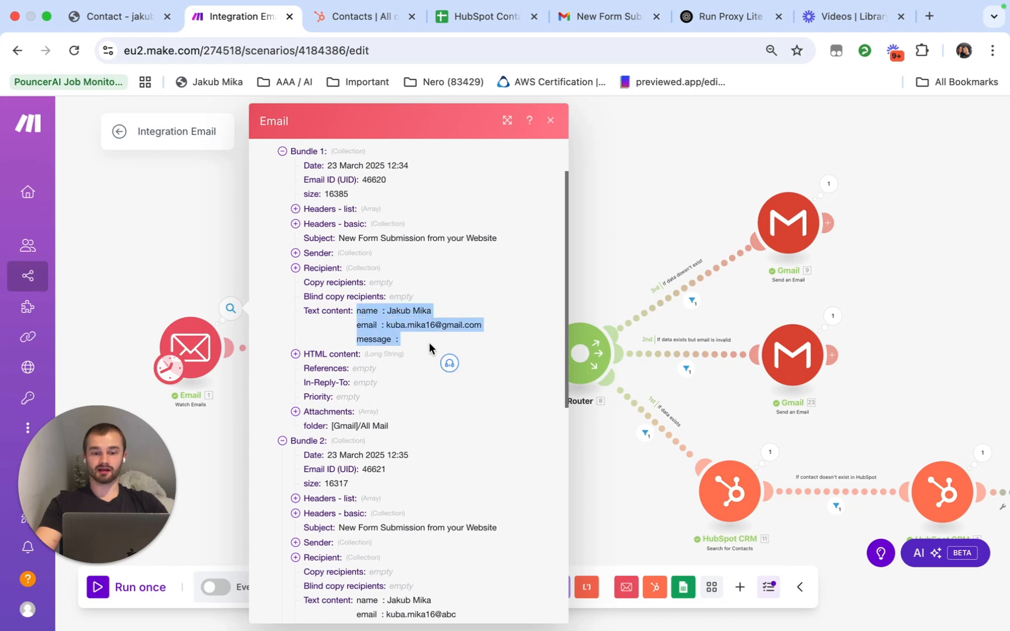
pyautogui.click(359, 311)
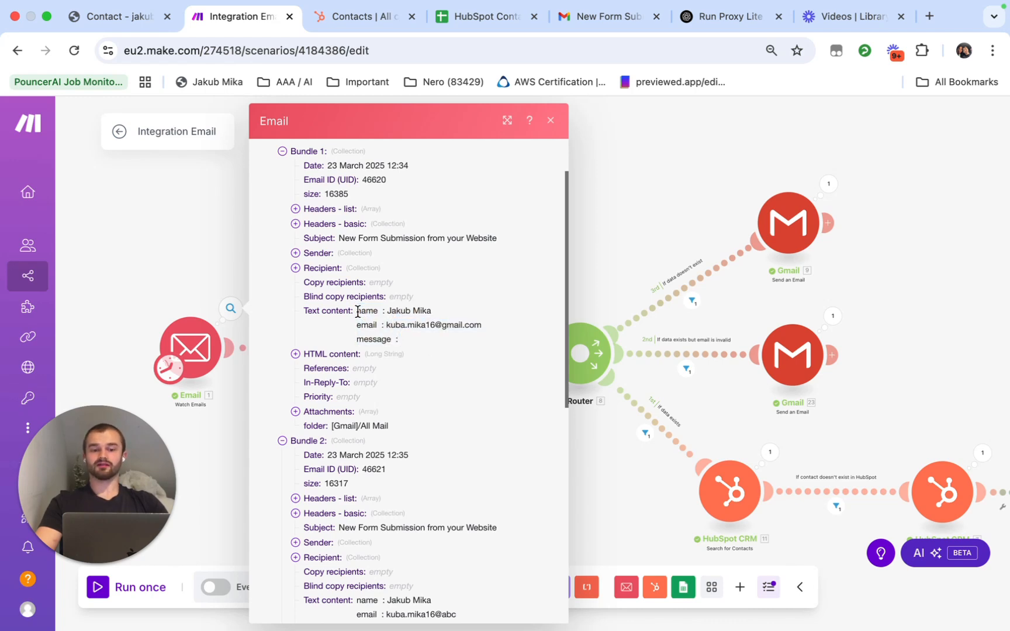
pyautogui.moveTo(357, 311); pyautogui.dragTo(429, 347)
pyautogui.click(432, 348)
pyautogui.click(411, 347)
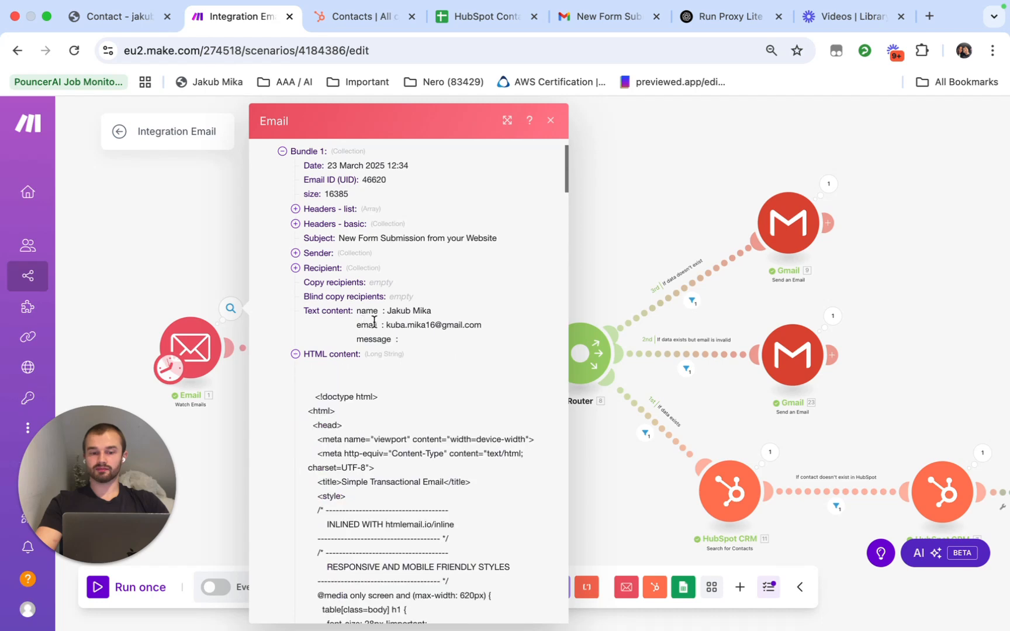
pyautogui.moveTo(361, 312); pyautogui.dragTo(424, 341)
pyautogui.click(424, 341)
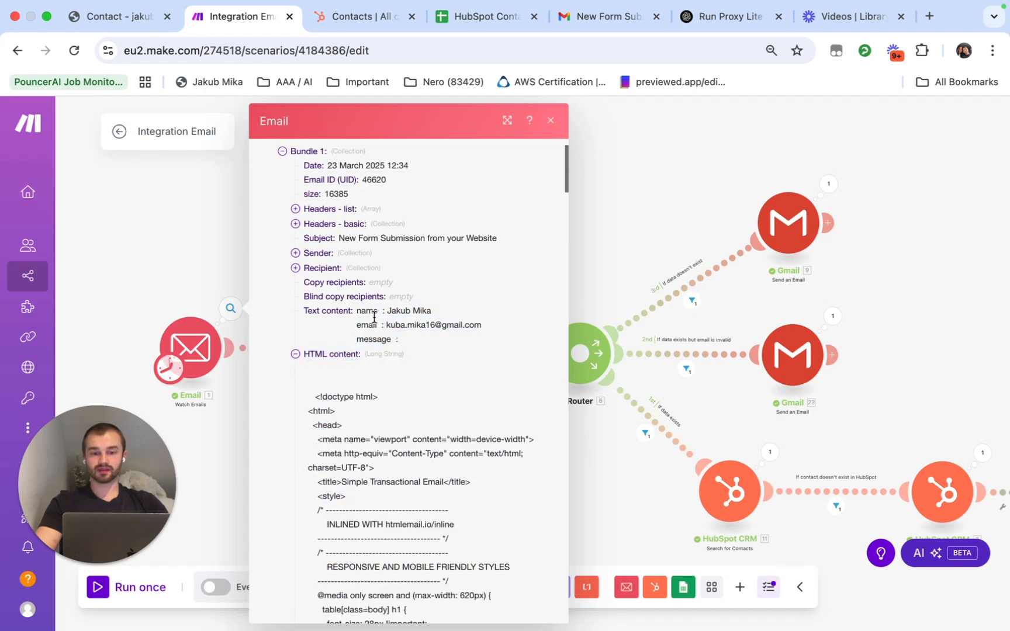
# Step: Examine the name, email and message labels in the first bundle's text content and close the Email output
pyautogui.doubleClick(371, 311)
pyautogui.click(369, 330)
pyautogui.doubleClick(362, 328)
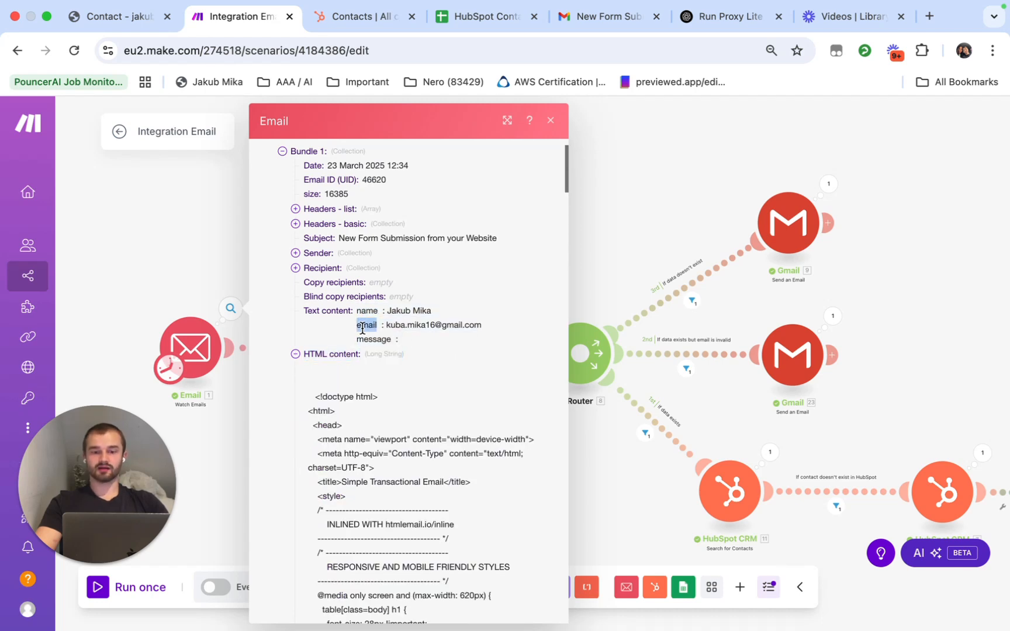
pyautogui.click(366, 311)
pyautogui.doubleClick(367, 310)
pyautogui.click(367, 320)
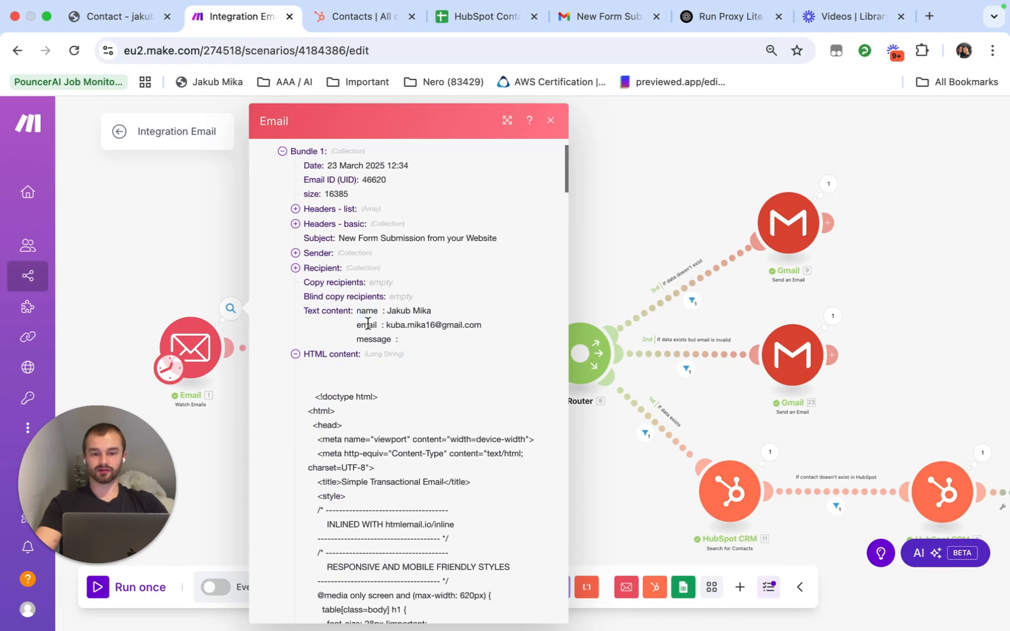
pyautogui.doubleClick(367, 325)
pyautogui.doubleClick(367, 340)
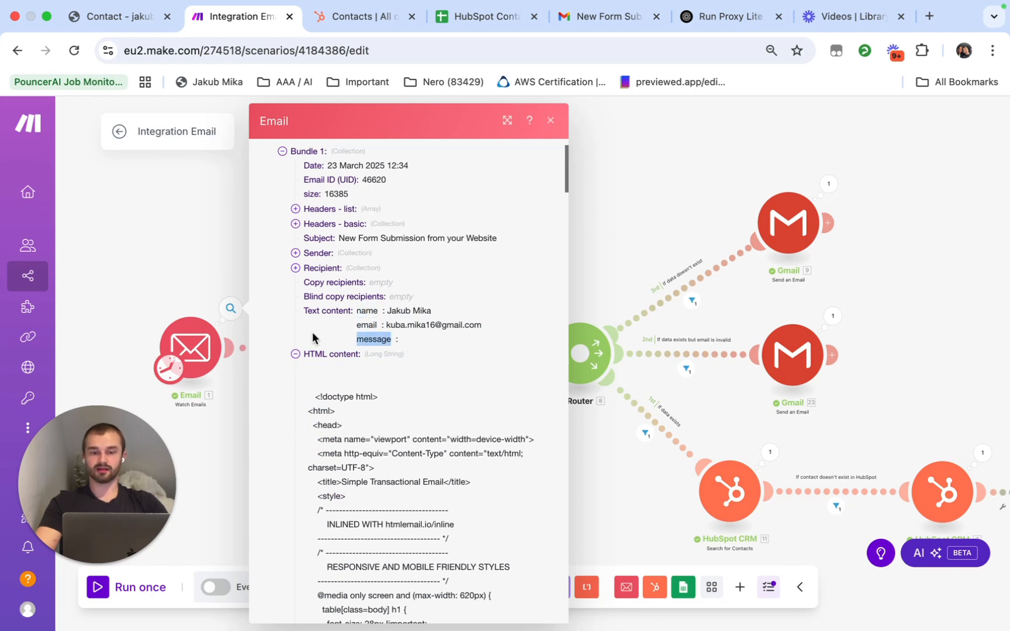
pyautogui.click(253, 292)
# Step: Open the first Text parser's settings and examine its full regular expression pattern for name, email and message
pyautogui.click(314, 351)
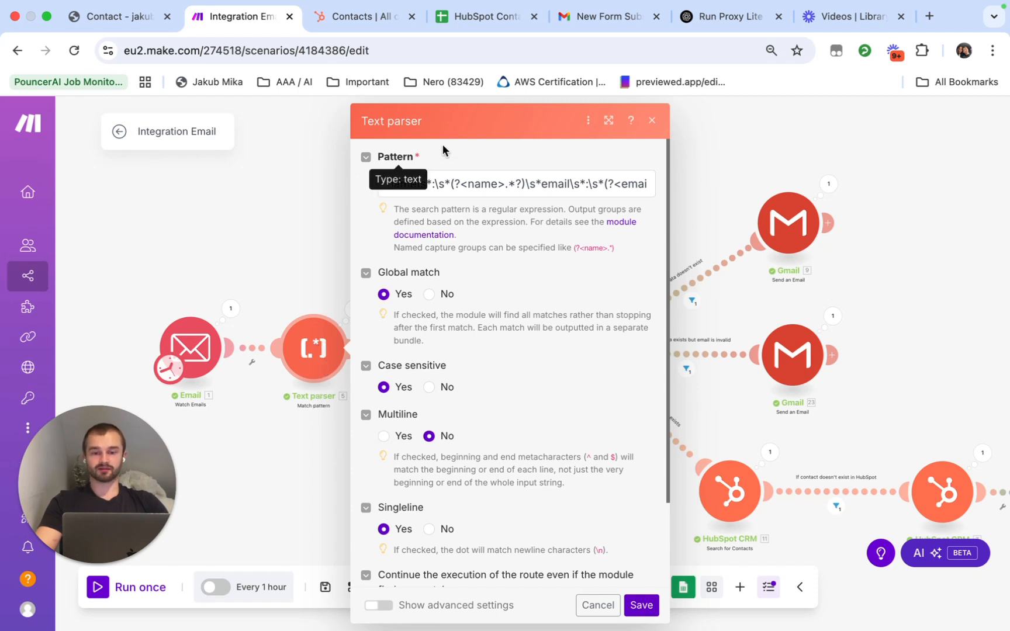
pyautogui.click(424, 184)
pyautogui.doubleClick(404, 183)
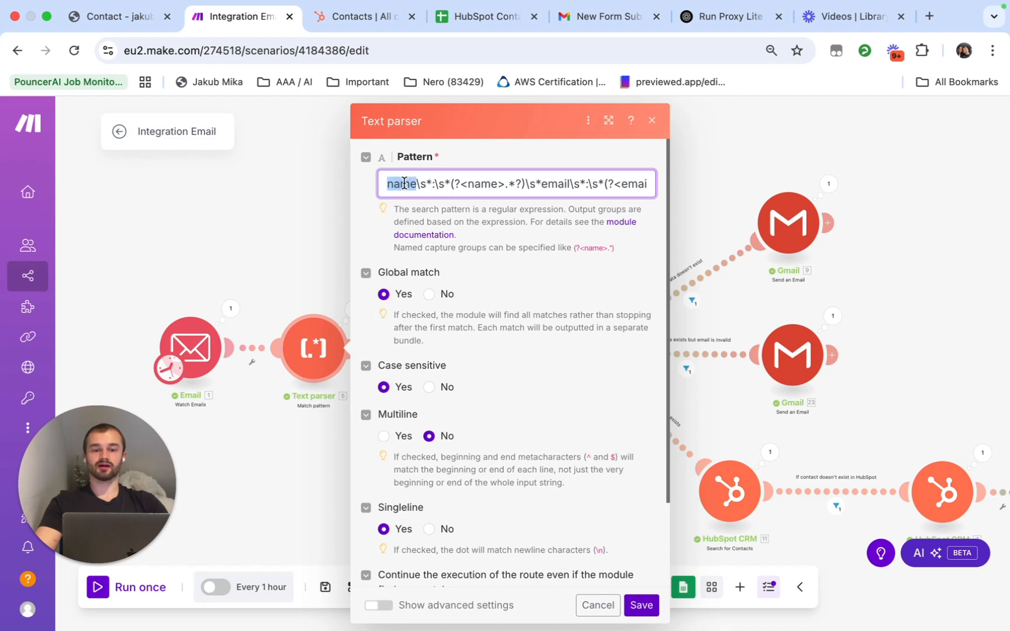
pyautogui.click(402, 183)
pyautogui.moveTo(408, 186); pyautogui.dragTo(578, 186)
pyautogui.moveTo(513, 193); pyautogui.dragTo(355, 182)
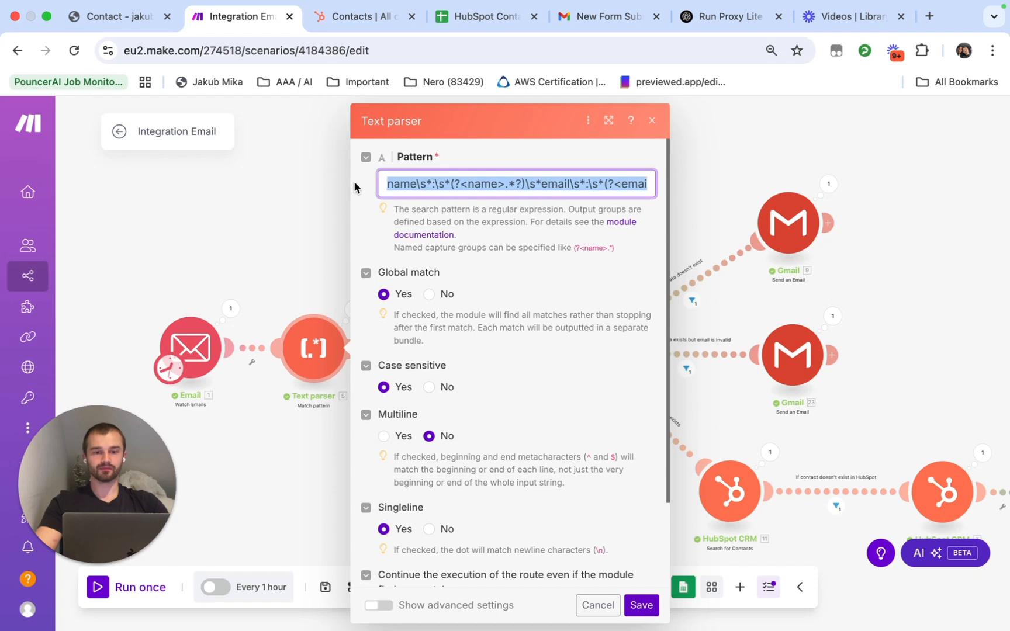
pyautogui.click(444, 184)
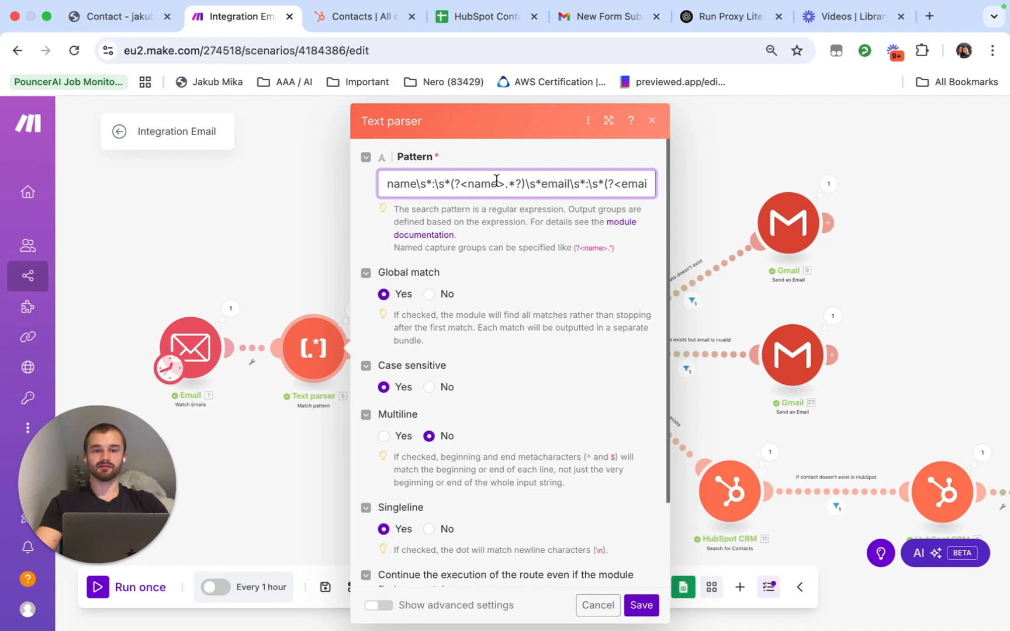
pyautogui.moveTo(547, 185); pyautogui.dragTo(594, 185)
pyautogui.click(594, 186)
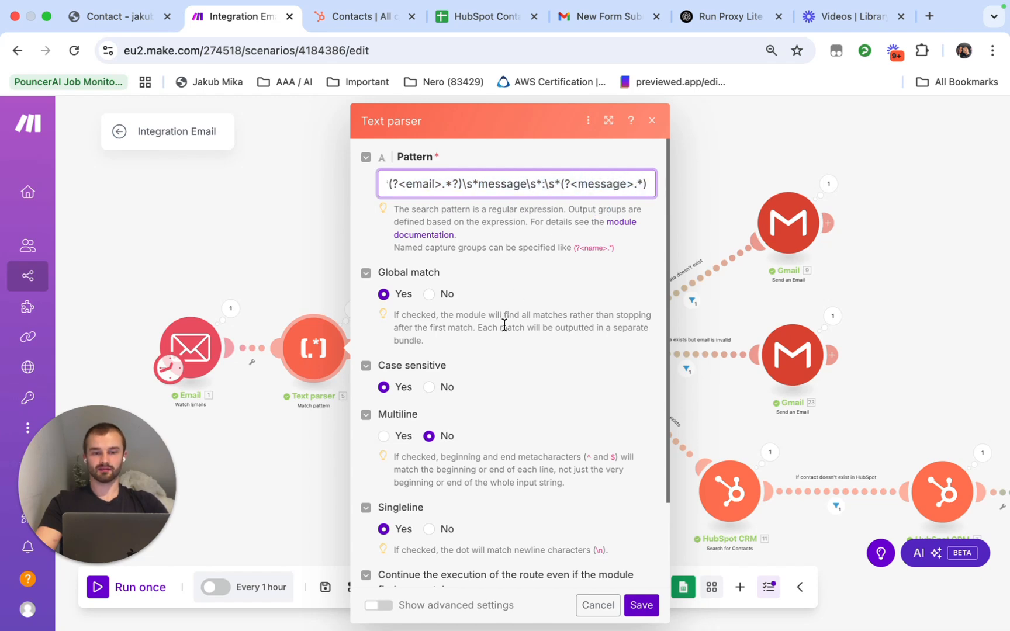
pyautogui.press('super+a')
# Step: Review the first Text parser's matching options and its Text content mapping, and save the settings
pyautogui.scroll(-4, 465, 297)
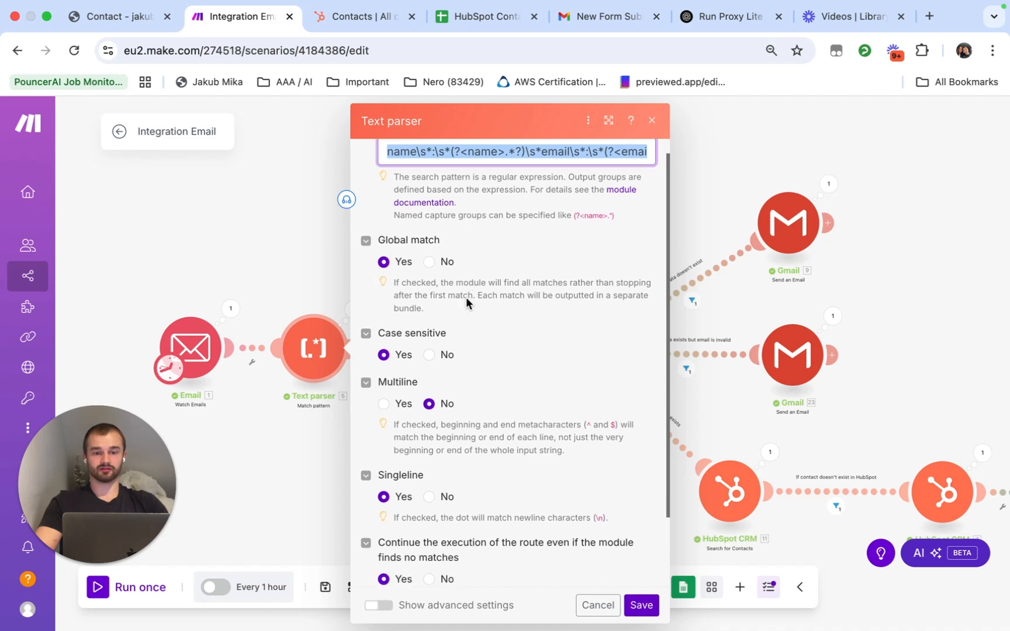
pyautogui.scroll(1, 420, 221)
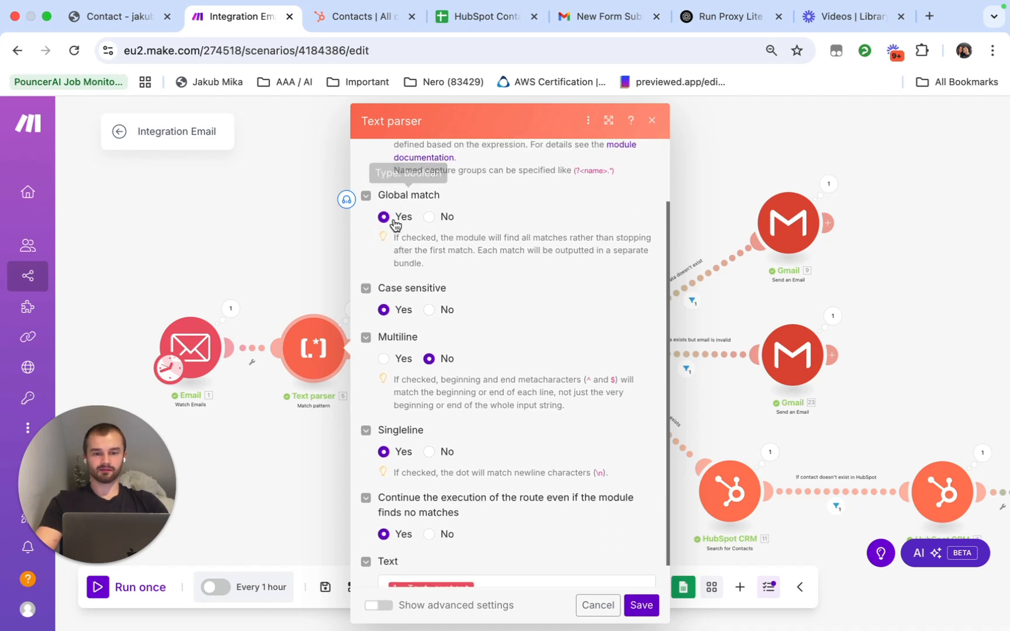
pyautogui.scroll(-1, 387, 323)
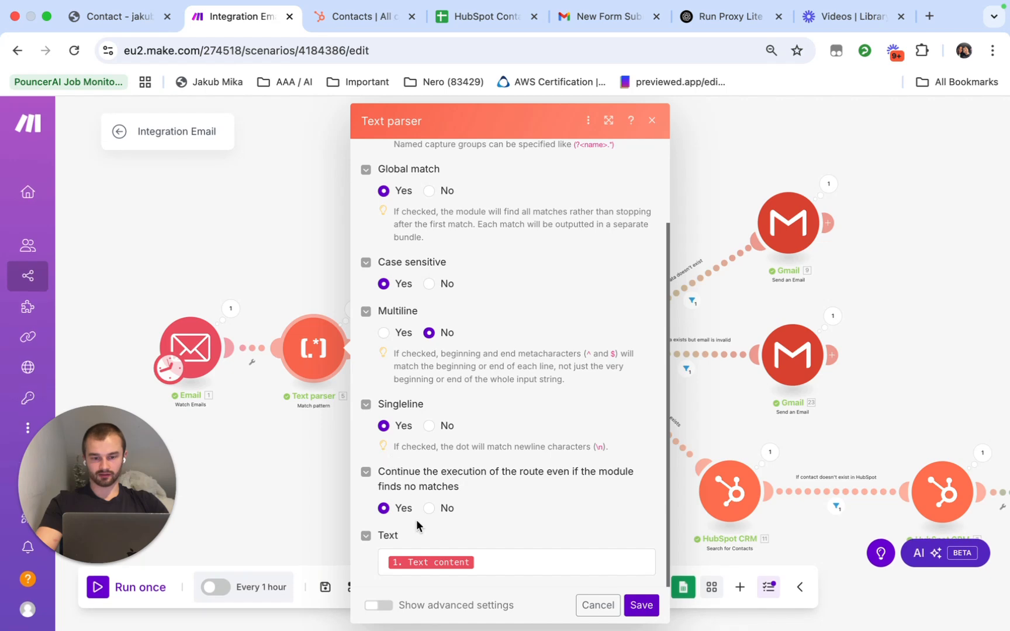
pyautogui.click(519, 562)
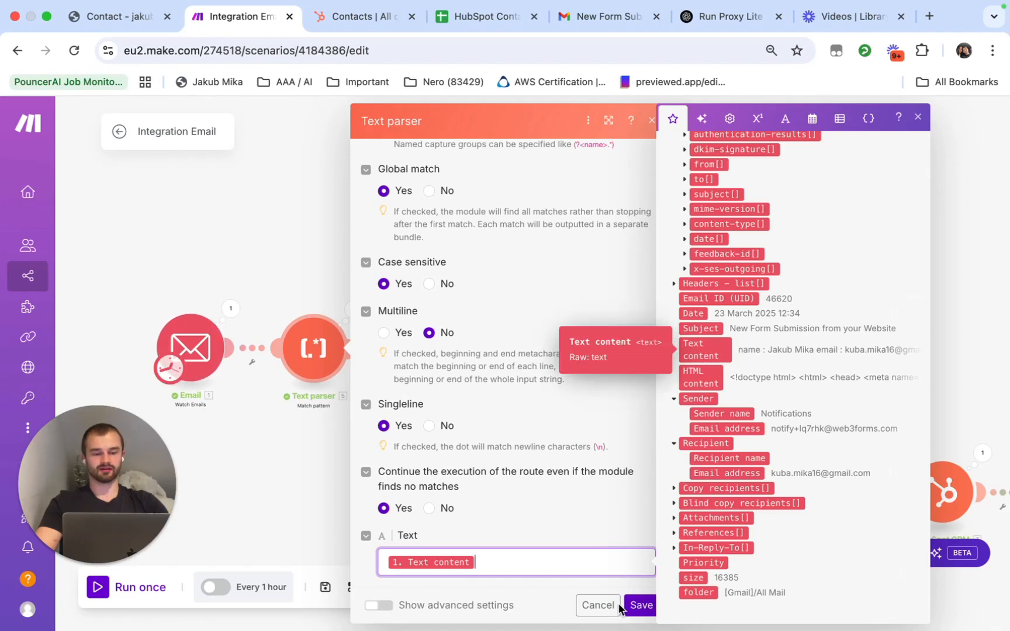
pyautogui.click(639, 607)
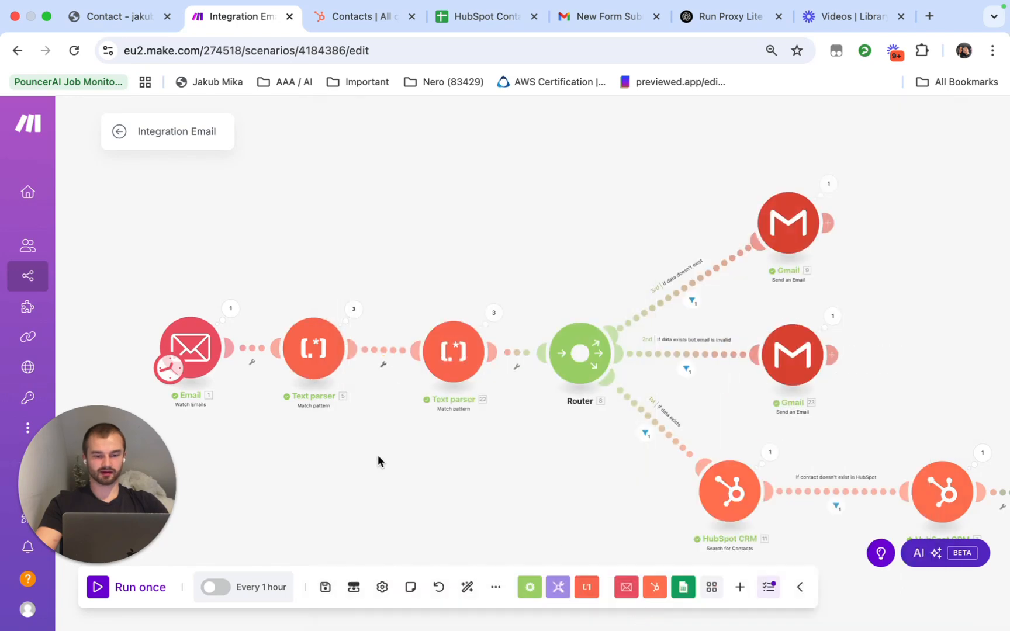
# Step: Open the first Text parser's run output and examine the input text of Operation 1
pyautogui.click(354, 309)
pyautogui.click(429, 296)
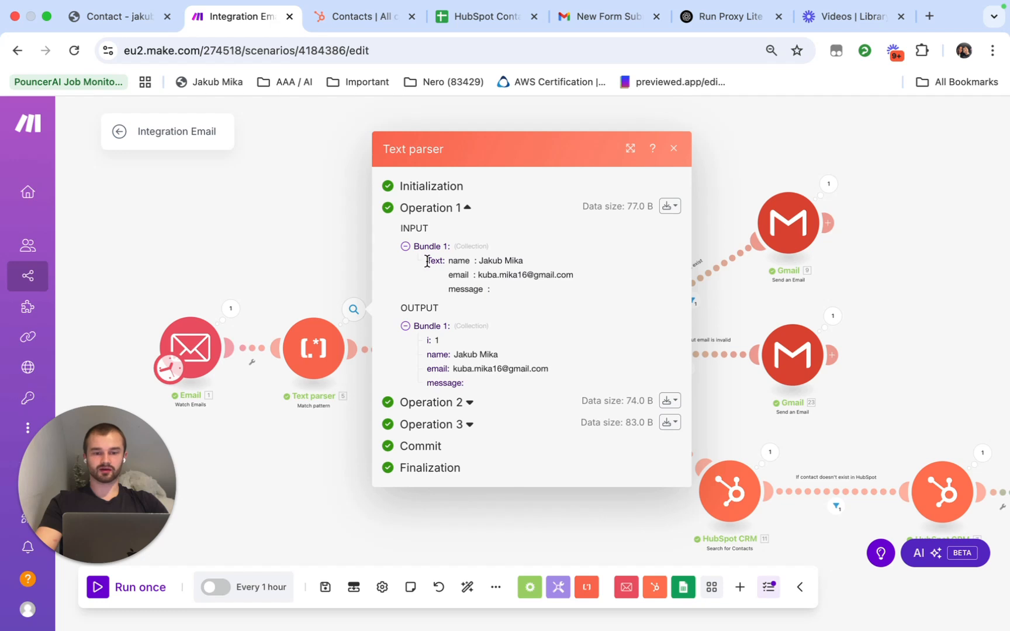
pyautogui.moveTo(427, 262); pyautogui.dragTo(514, 287)
pyautogui.click(514, 287)
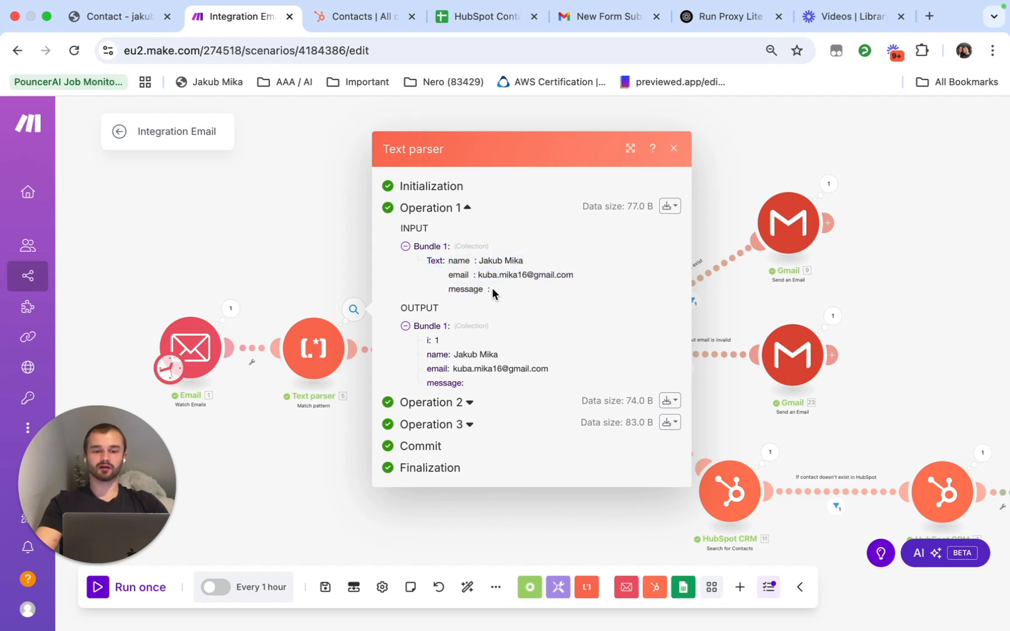
pyautogui.moveTo(449, 261); pyautogui.dragTo(523, 297)
pyautogui.click(523, 297)
# Step: Examine the separate name, email and message fields in Operation 1's output bundle and close the run output
pyautogui.doubleClick(434, 355)
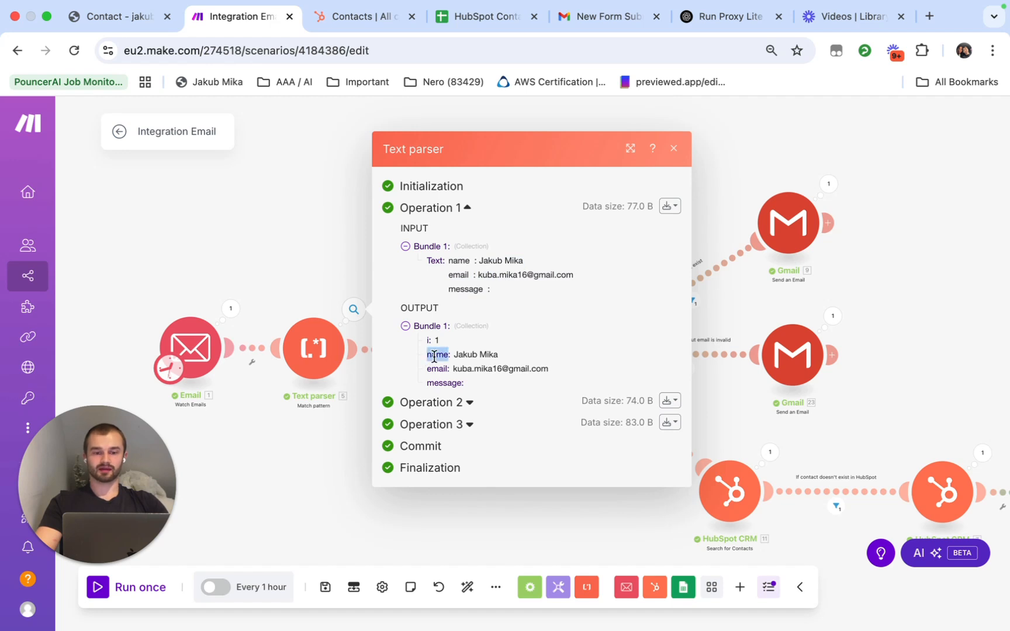
pyautogui.click(435, 358)
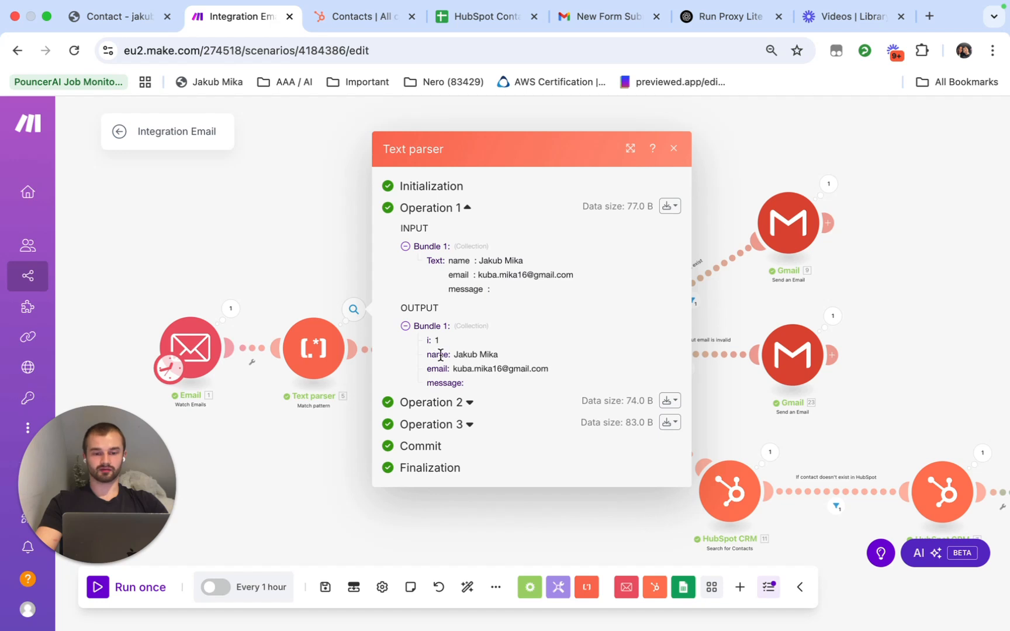
pyautogui.doubleClick(440, 355)
pyautogui.click(436, 368)
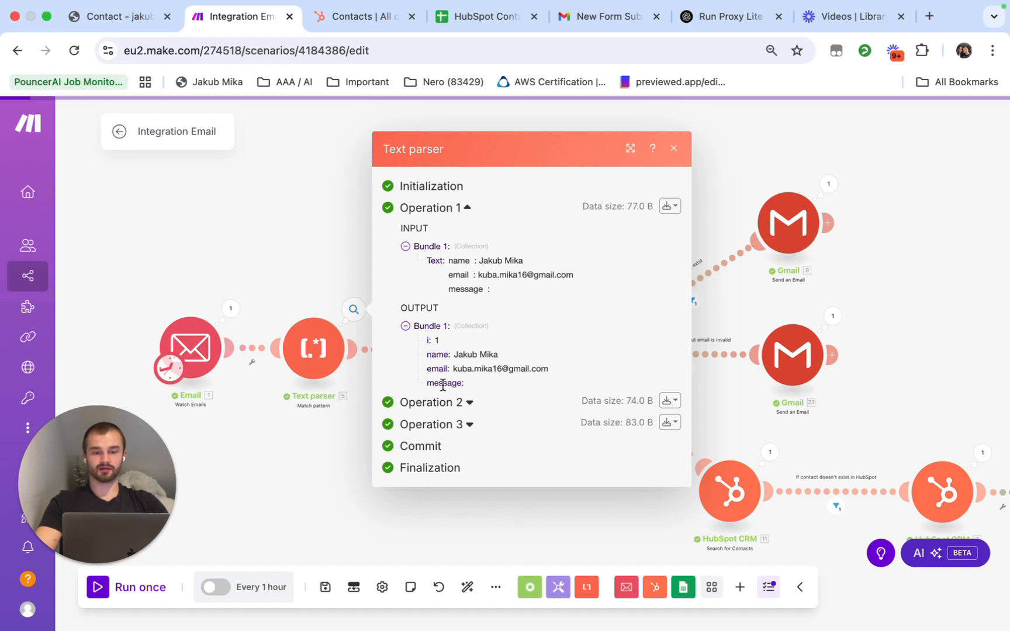
pyautogui.doubleClick(443, 383)
pyautogui.click(270, 436)
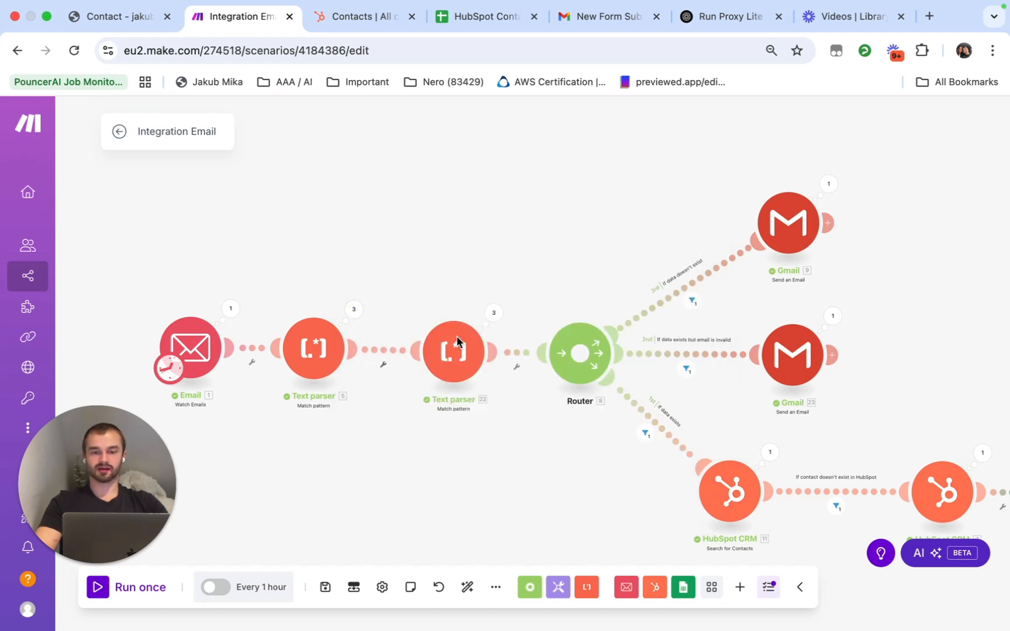
# Step: Open the second Text parser's settings and examine the allowed characters before the @ sign in its email pattern, including the 0-9 range
pyautogui.scroll(2, 462, 375)
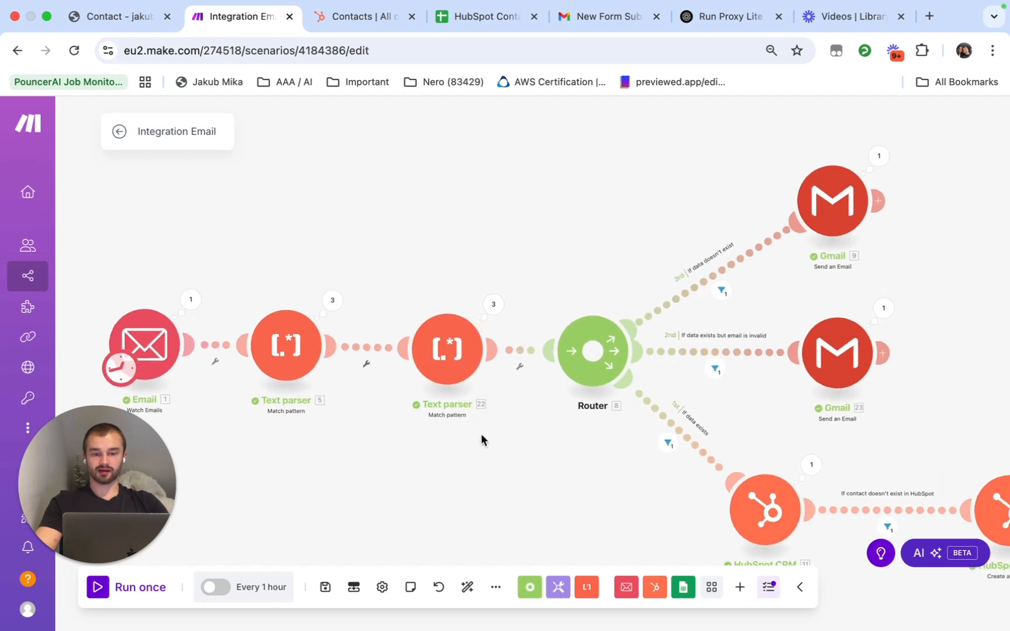
pyautogui.moveTo(481, 434); pyautogui.dragTo(506, 434)
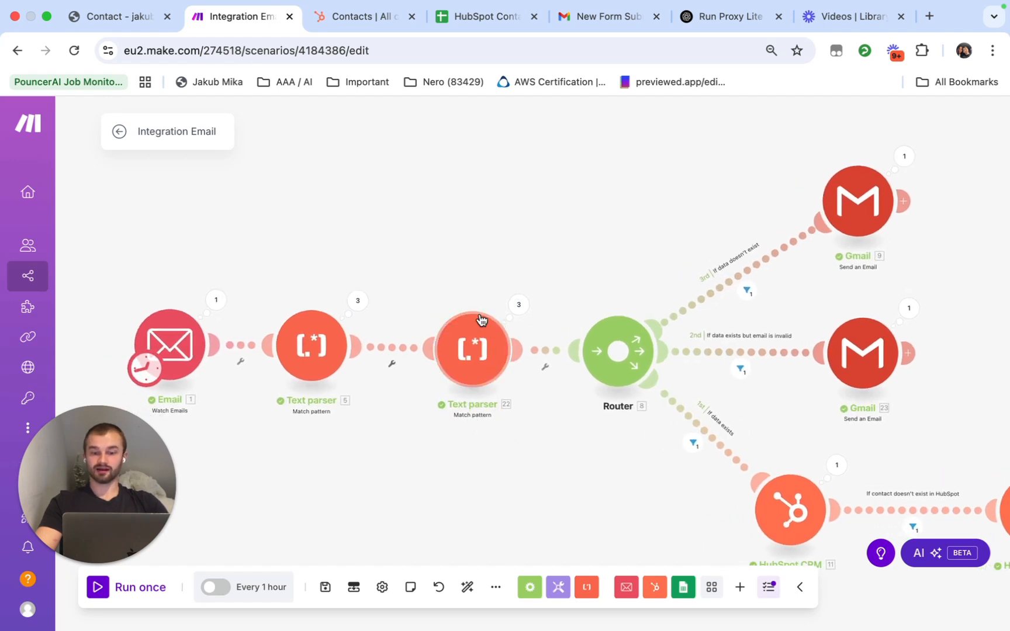
pyautogui.click(482, 358)
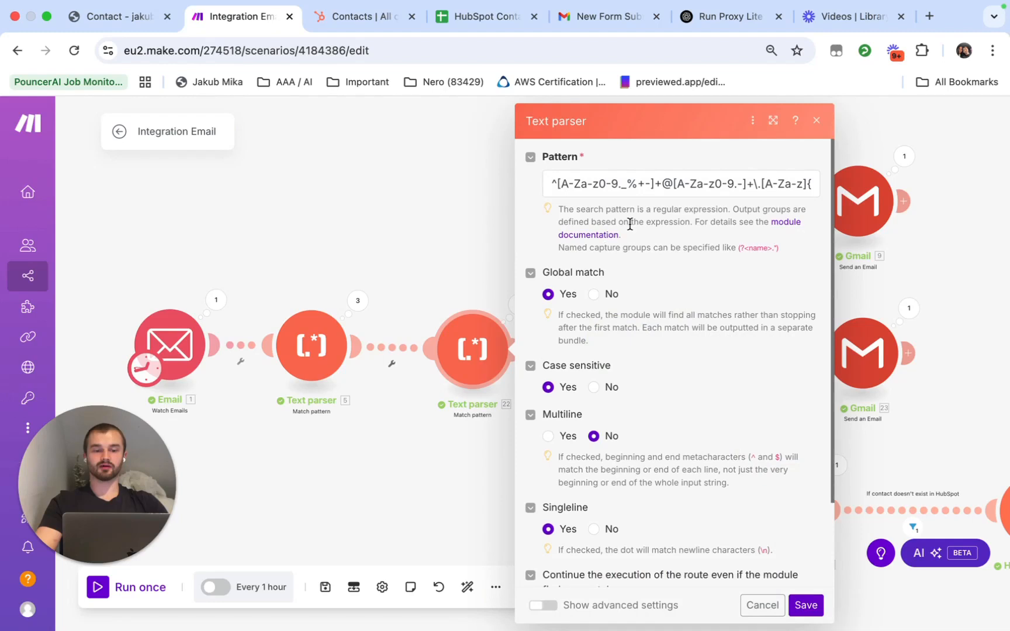
pyautogui.click(609, 183)
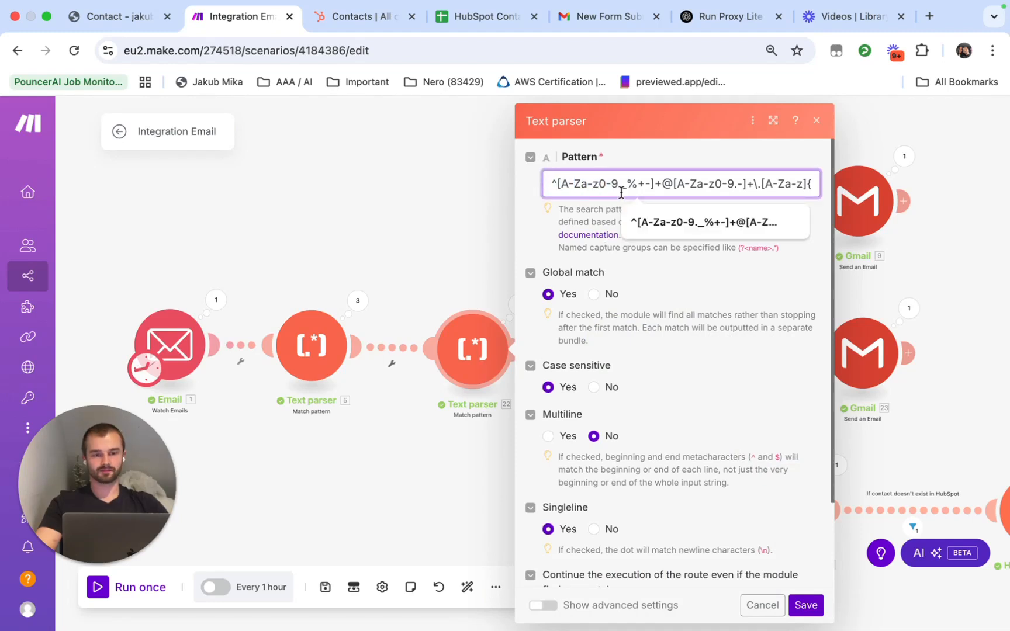
pyautogui.click(593, 189)
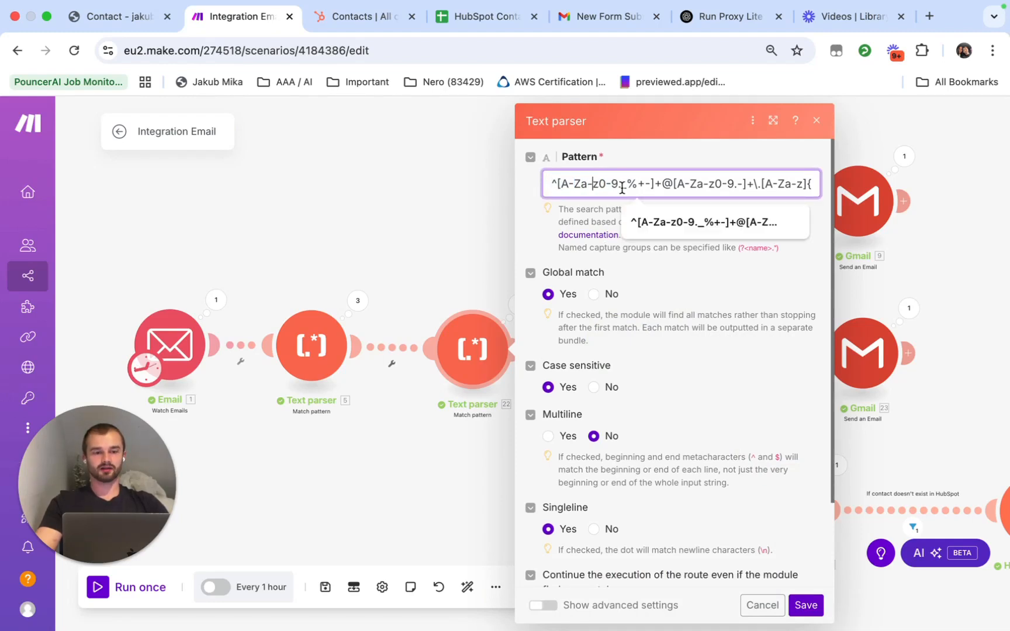
pyautogui.moveTo(601, 184)
pyautogui.mouseDown()
pyautogui.moveTo(565, 184)
pyautogui.moveTo(621, 184)
pyautogui.mouseUp()
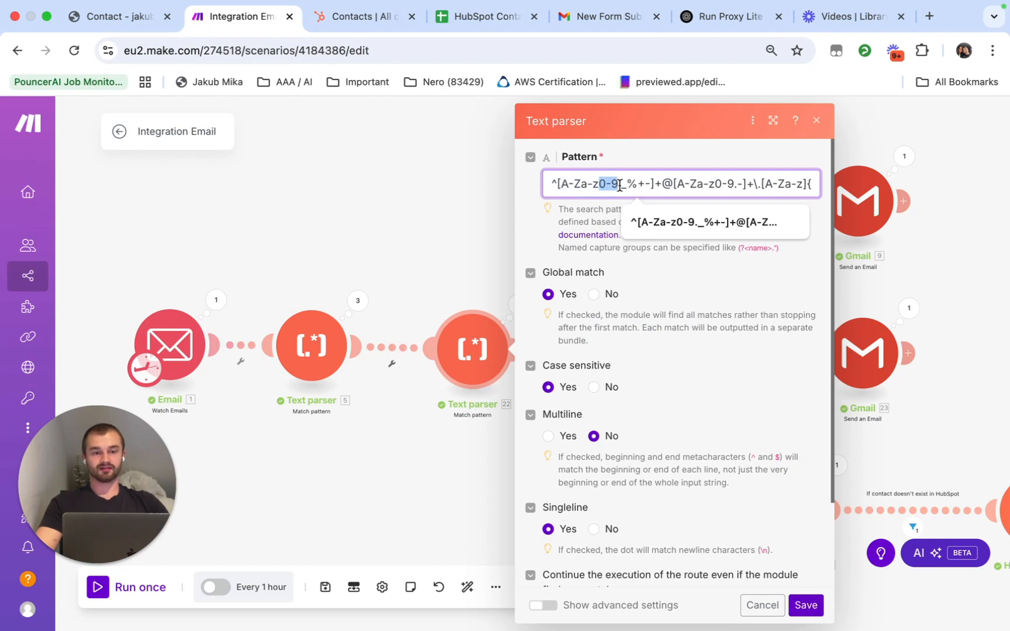
pyautogui.click(620, 186)
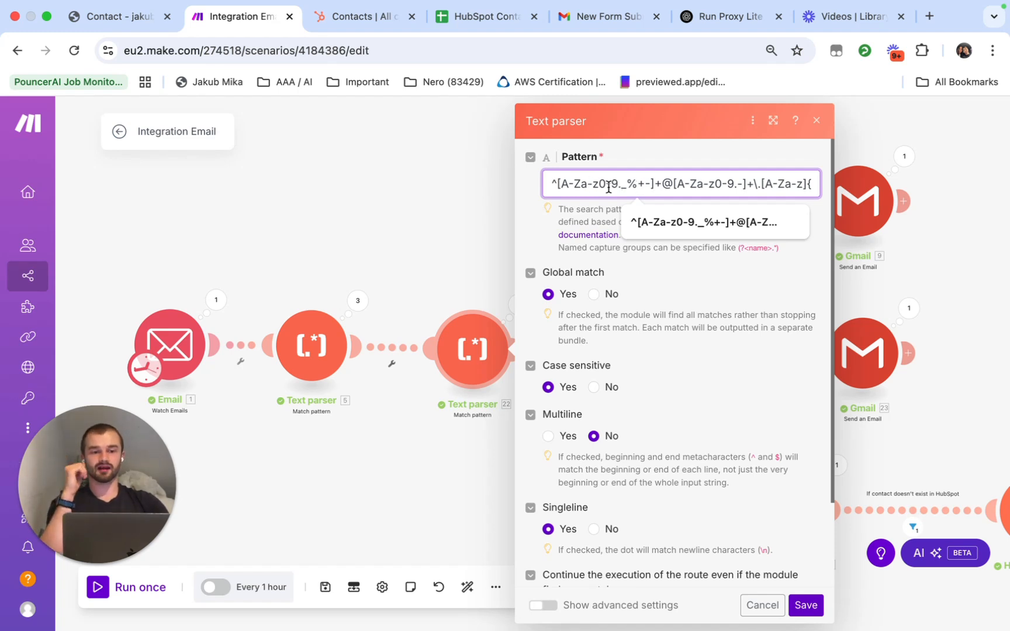
pyautogui.moveTo(619, 183); pyautogui.dragTo(605, 182)
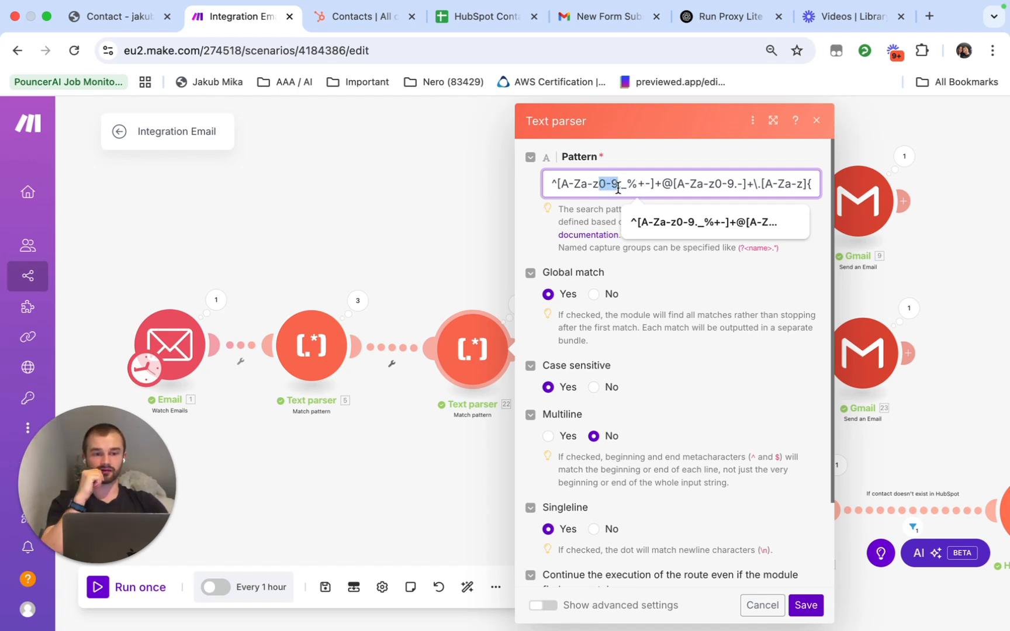
pyautogui.click(618, 185)
# Step: Examine the @ sign, domain and ending parts of the second Text parser's email pattern, and close the settings
pyautogui.doubleClick(664, 183)
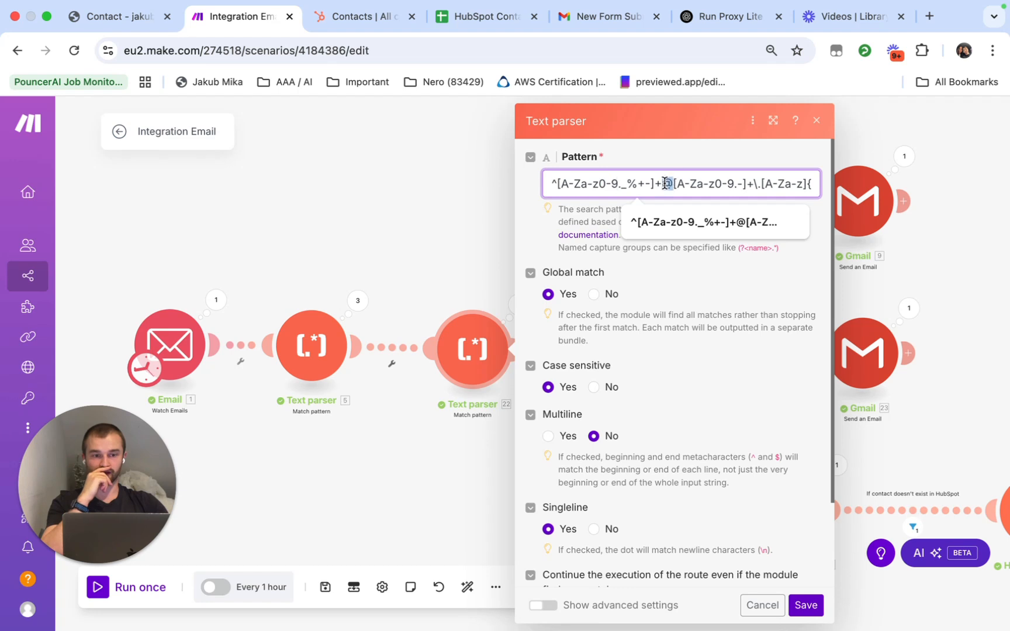
pyautogui.click(676, 183)
pyautogui.moveTo(703, 184); pyautogui.dragTo(785, 181)
pyautogui.click(756, 184)
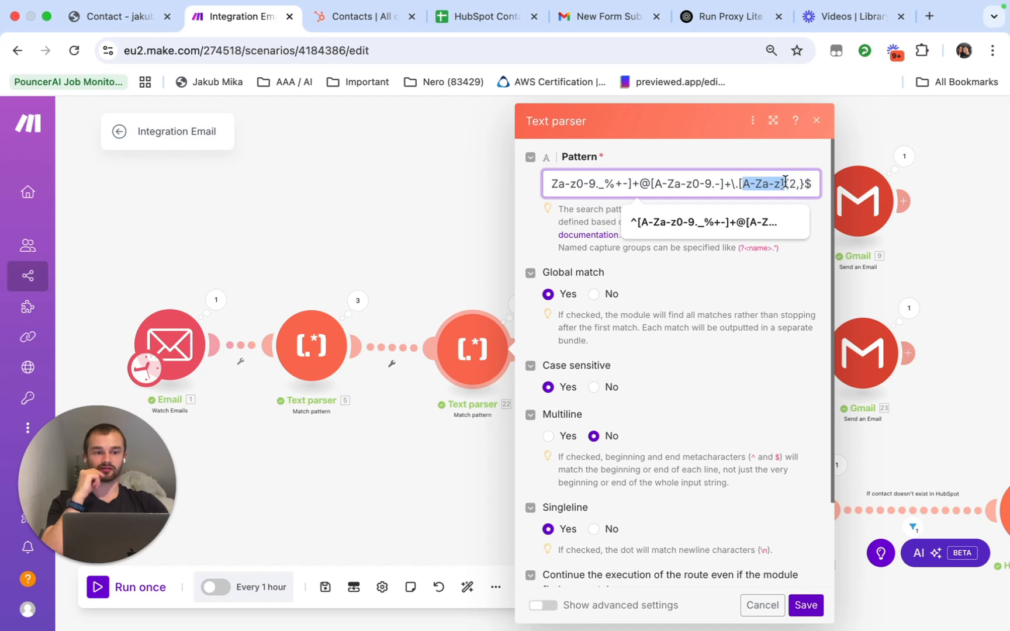
pyautogui.click(786, 181)
pyautogui.moveTo(714, 183); pyautogui.dragTo(595, 182)
pyautogui.click(596, 182)
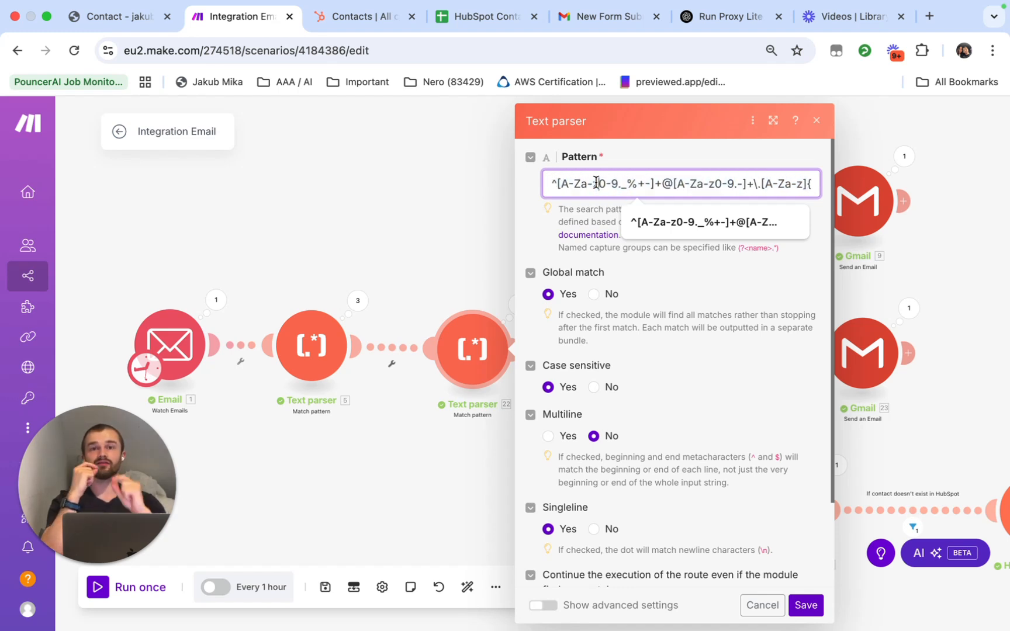
pyautogui.click(412, 196)
# Step: Open the second Text parser's run output and examine Operation 1's input text and Fallback Match value
pyautogui.click(519, 304)
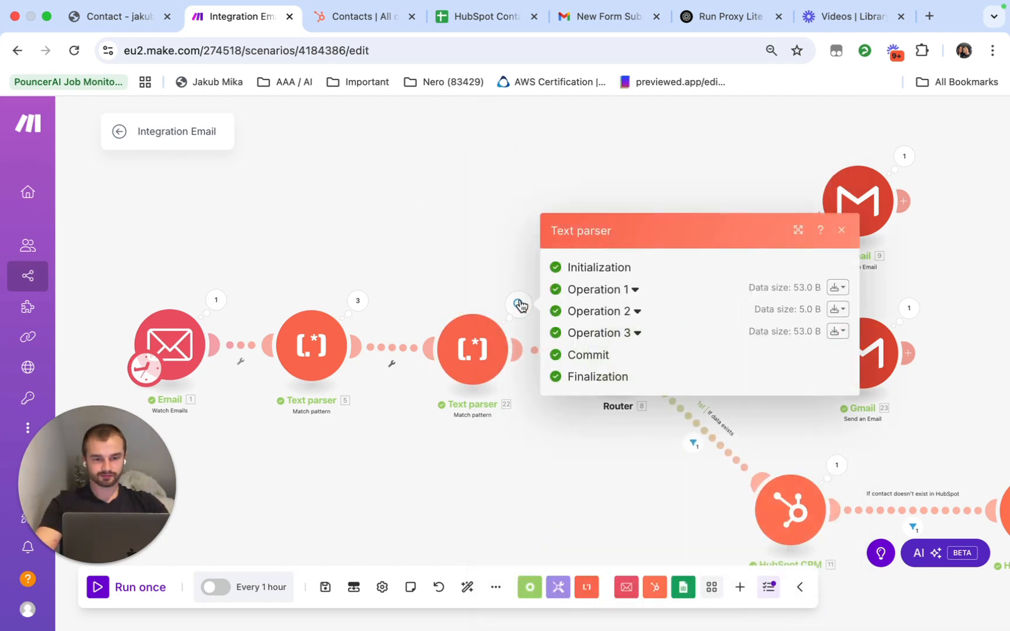
pyautogui.click(613, 292)
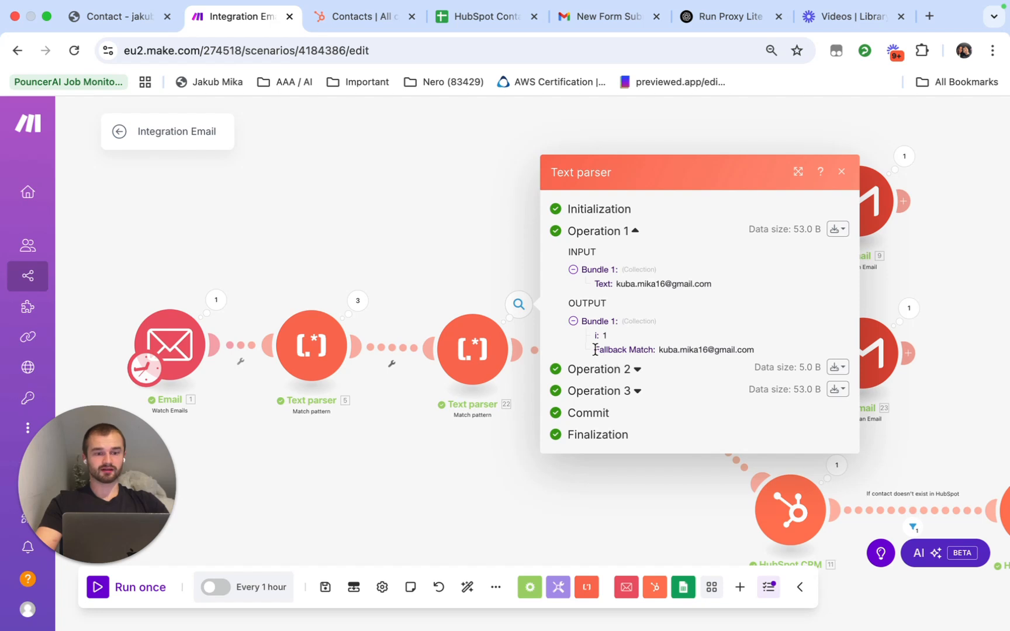
pyautogui.moveTo(595, 350); pyautogui.dragTo(732, 349)
pyautogui.click(687, 349)
pyautogui.click(732, 349)
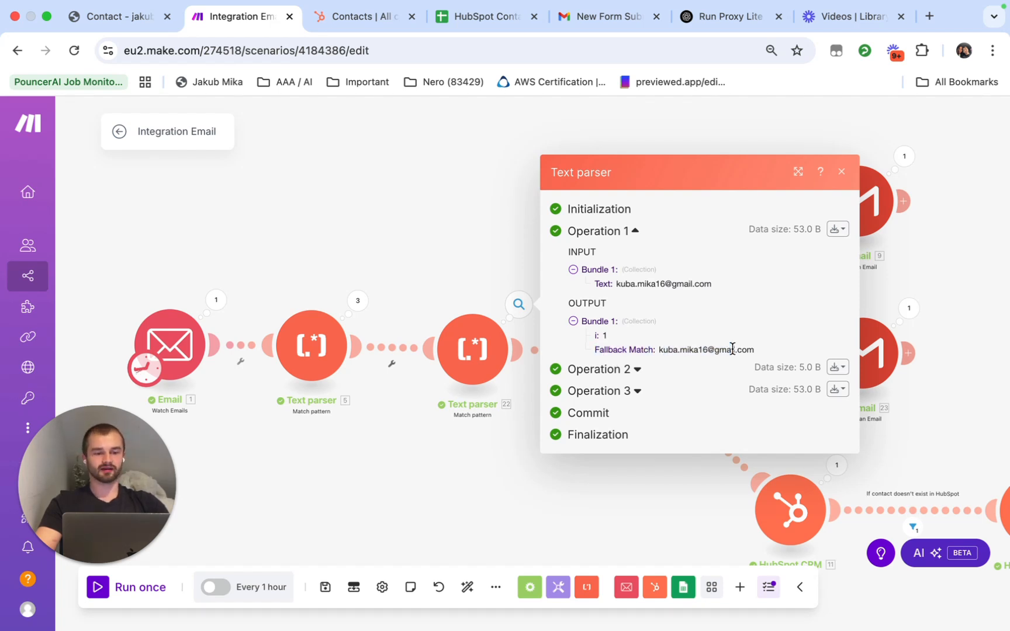
# Step: Expand Operation 2 in the second Text parser's run output and compare its input email with its output bundle
pyautogui.click(602, 369)
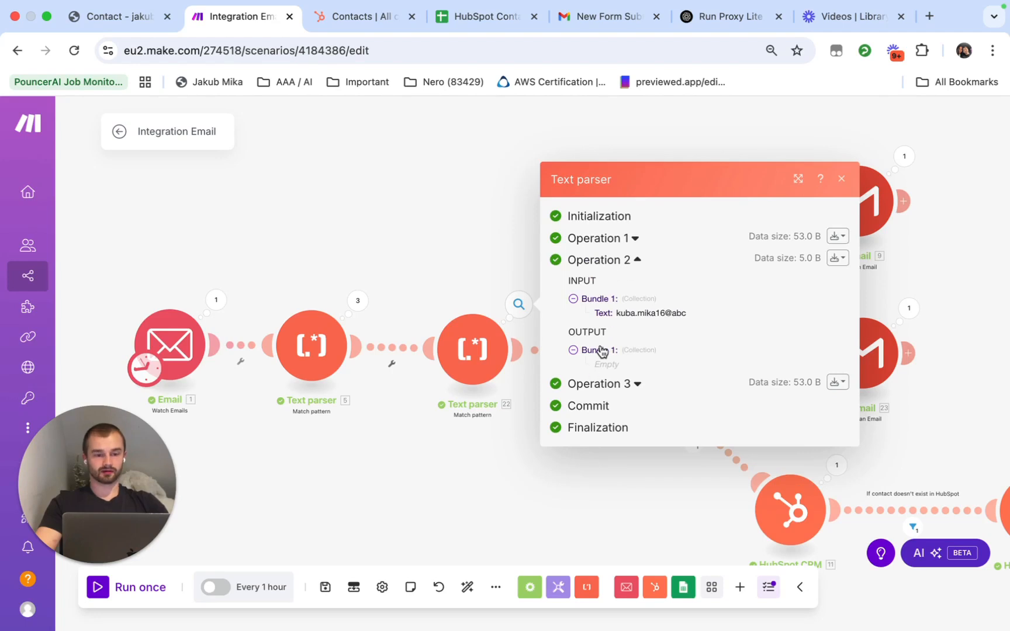
pyautogui.moveTo(617, 314); pyautogui.dragTo(687, 315)
pyautogui.click(684, 316)
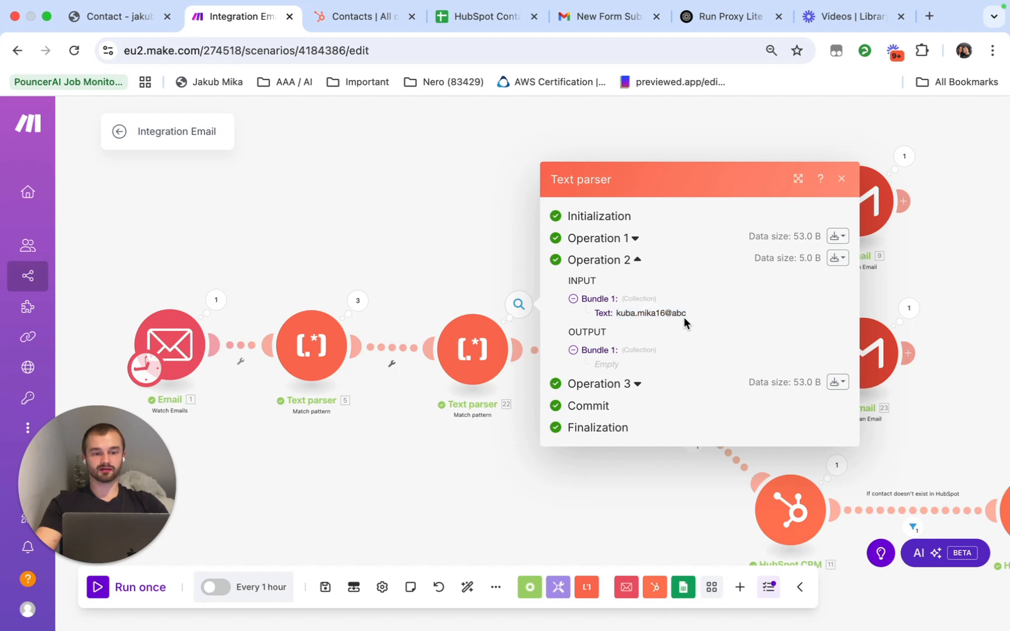
pyautogui.click(631, 368)
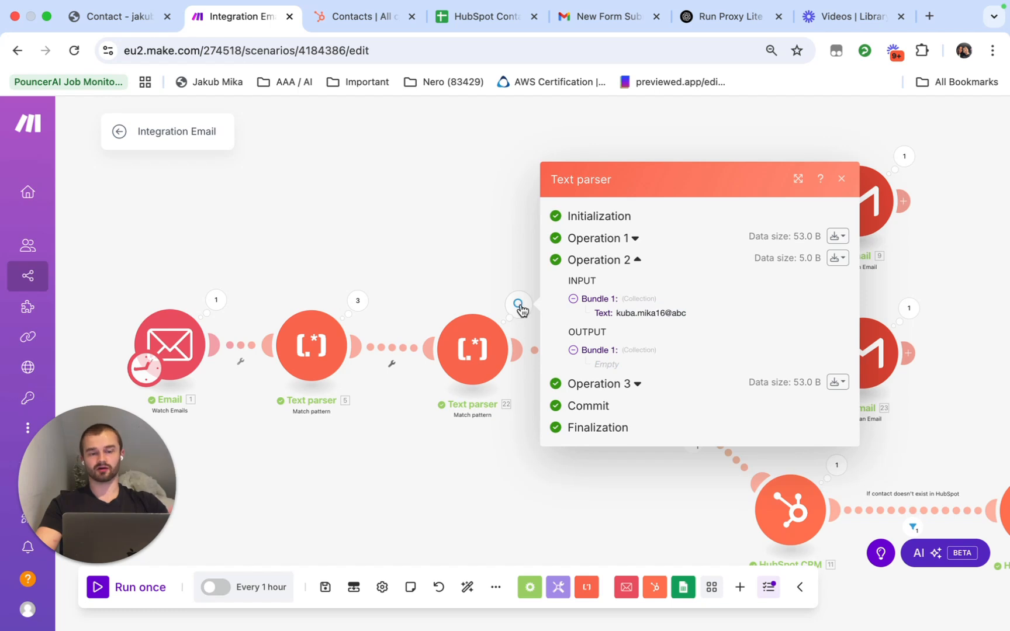
# Step: Expand Operation 3, examine its input text and Fallback Match output, and close the run output
pyautogui.click(595, 390)
pyautogui.moveTo(621, 379); pyautogui.dragTo(731, 383)
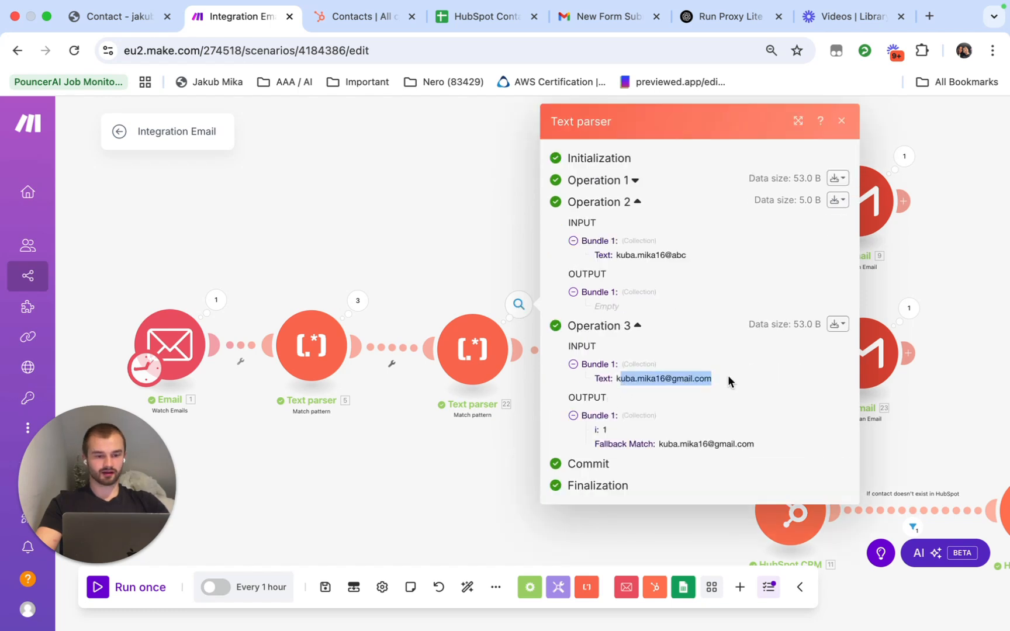
pyautogui.moveTo(594, 444); pyautogui.dragTo(748, 443)
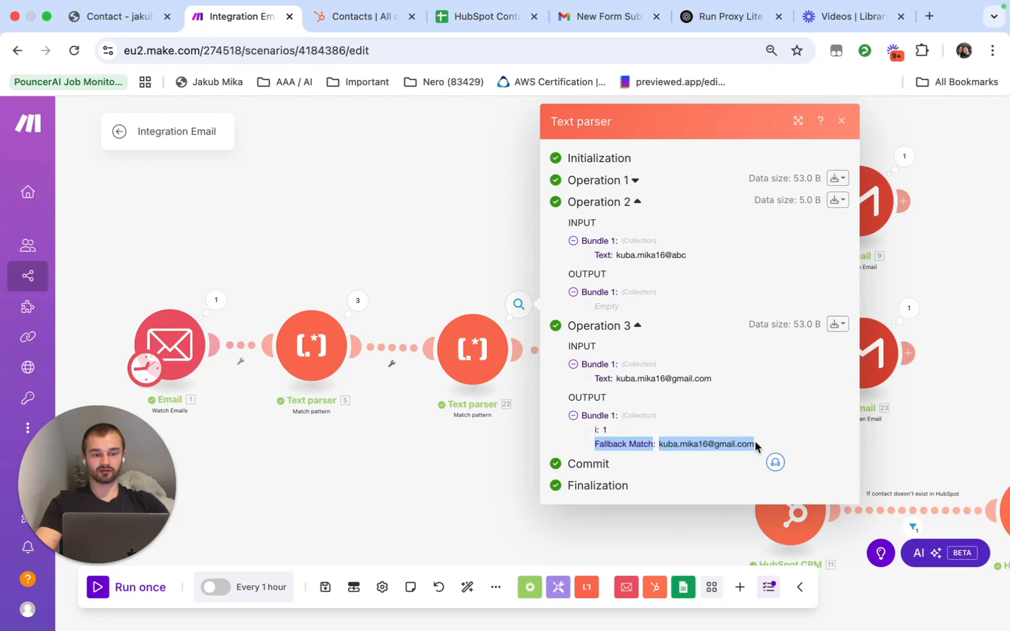
pyautogui.click(430, 465)
# Step: Open the filter on the Router's third route, "If data doesn't exist", and examine its label and the first Text parser's name mapping
pyautogui.scroll(2, 657, 474)
pyautogui.moveTo(658, 473); pyautogui.dragTo(349, 498)
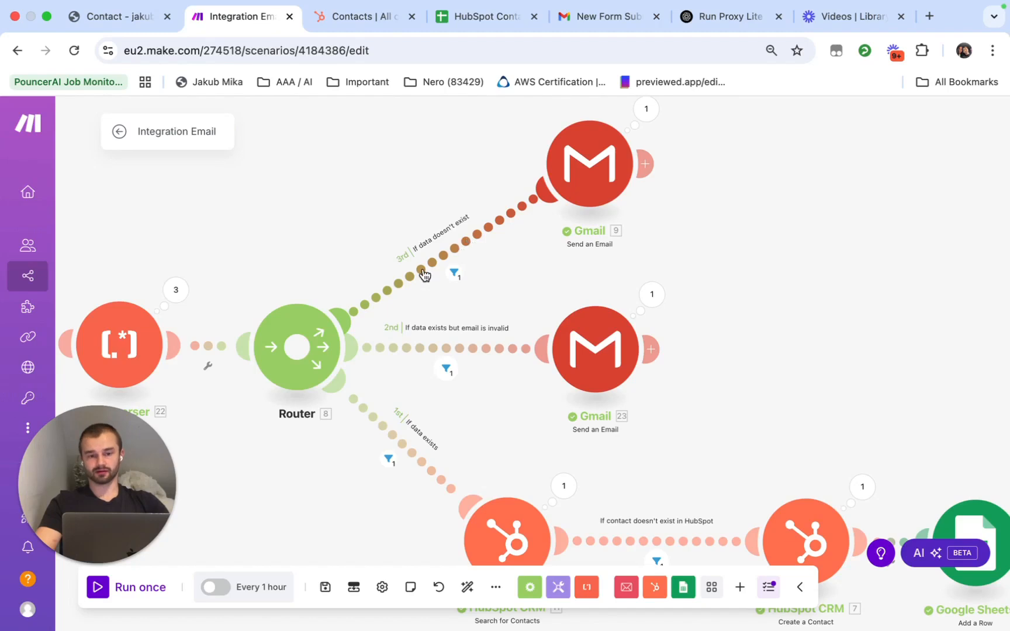
pyautogui.scroll(1, 432, 277)
pyautogui.moveTo(514, 280); pyautogui.dragTo(527, 313)
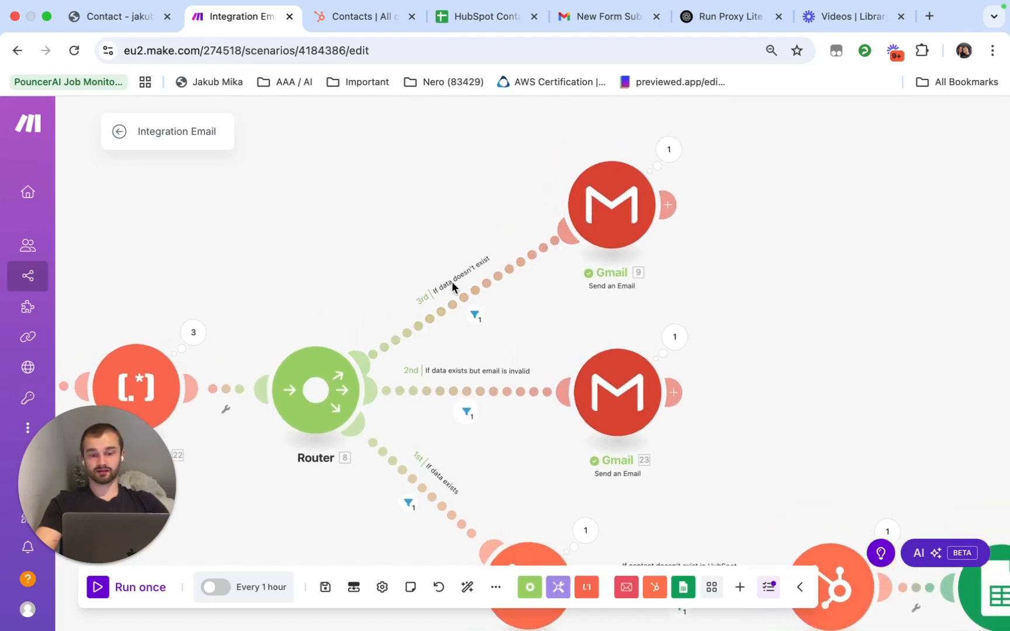
pyautogui.click(474, 314)
pyautogui.click(635, 185)
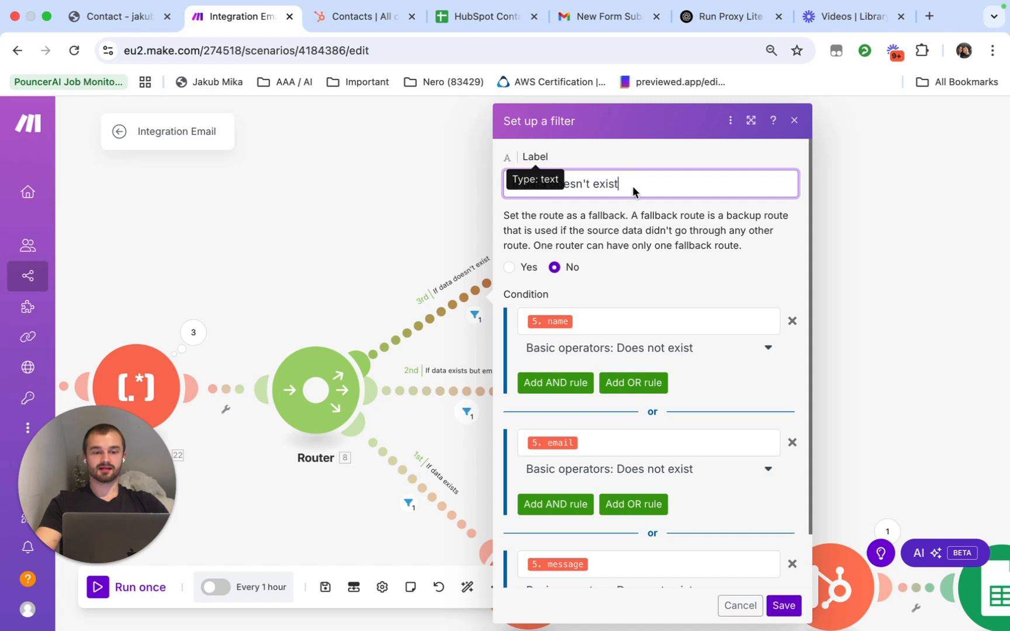
pyautogui.scroll(-1, 629, 275)
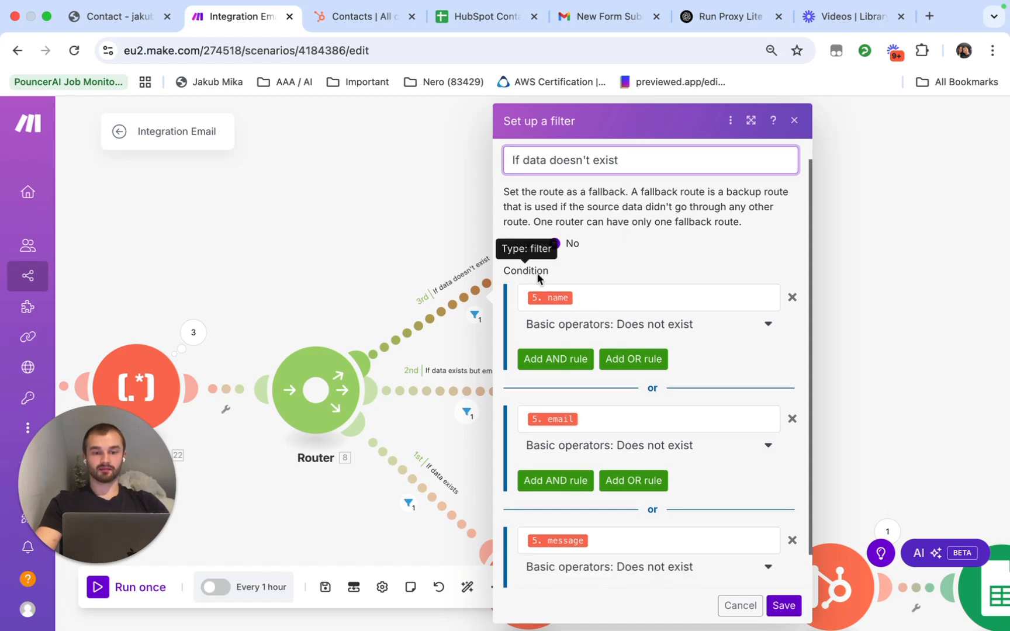
pyautogui.click(593, 299)
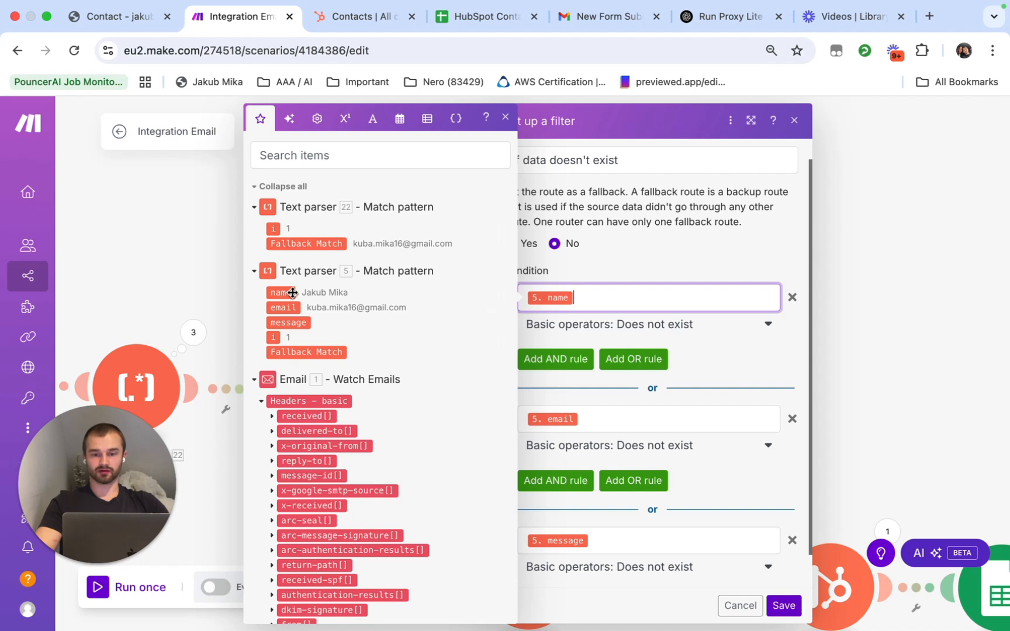
# Step: Check the available operators for the name condition, keep Does not exist, and review the filter's three OR conditions
pyautogui.click(612, 325)
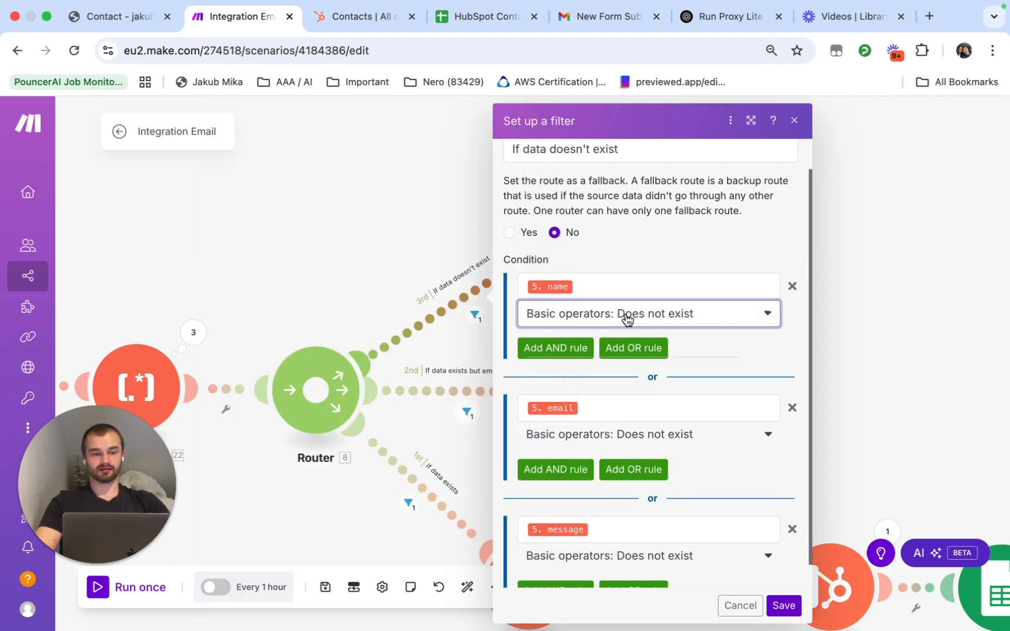
pyautogui.click(627, 319)
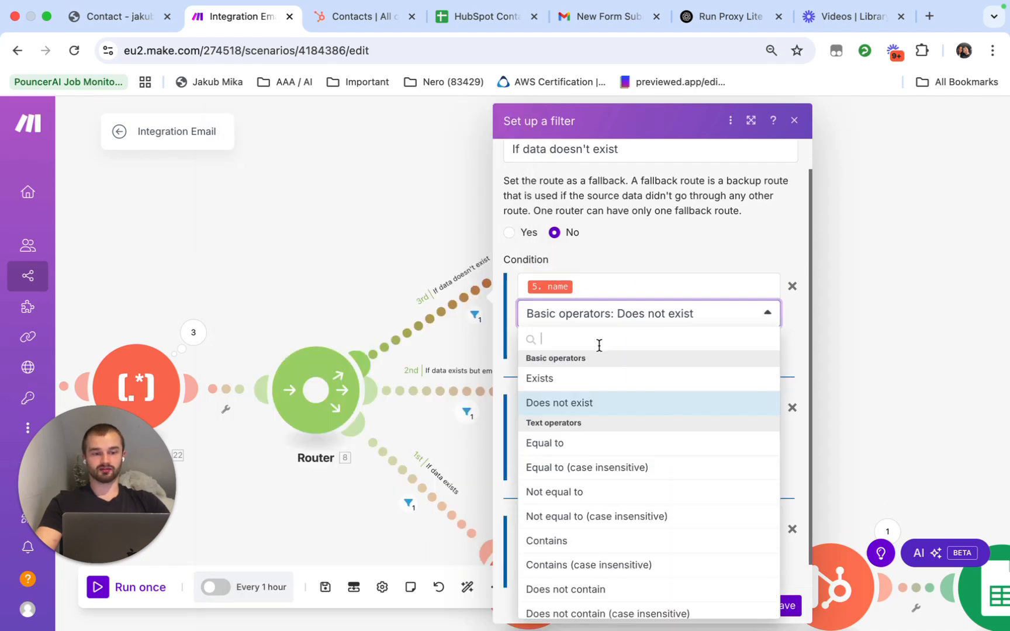
pyautogui.click(666, 312)
pyautogui.scroll(-1, 660, 318)
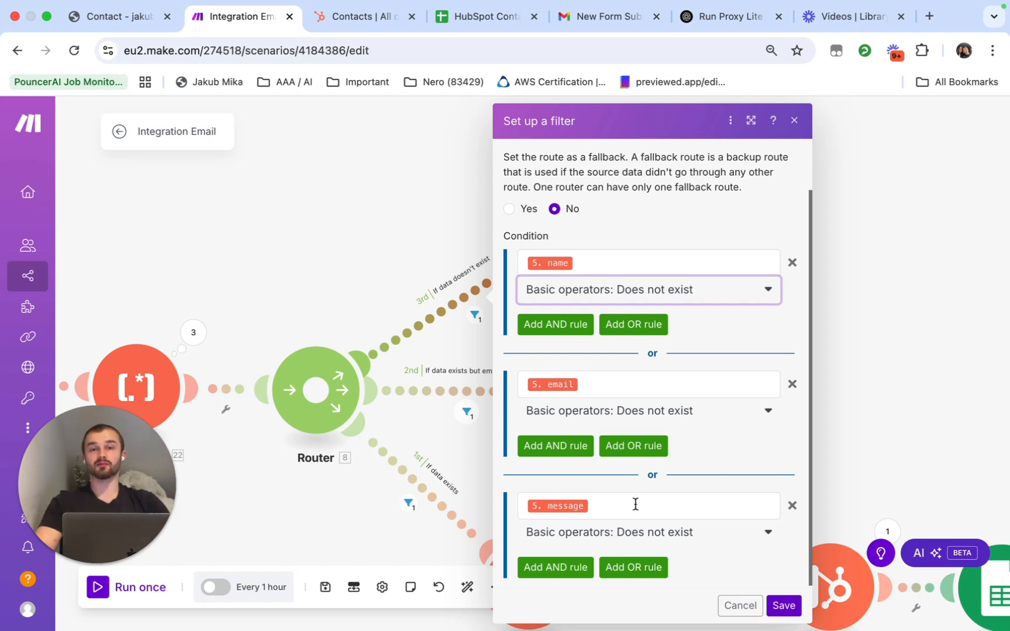
pyautogui.scroll(1, 638, 357)
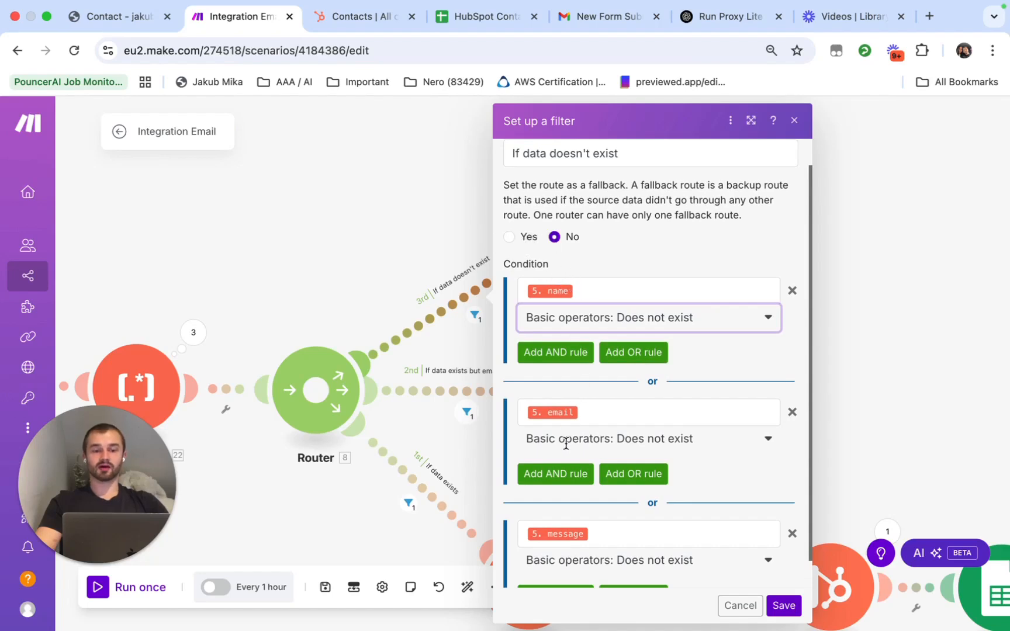
pyautogui.scroll(-1, 571, 441)
pyautogui.scroll(1, 580, 377)
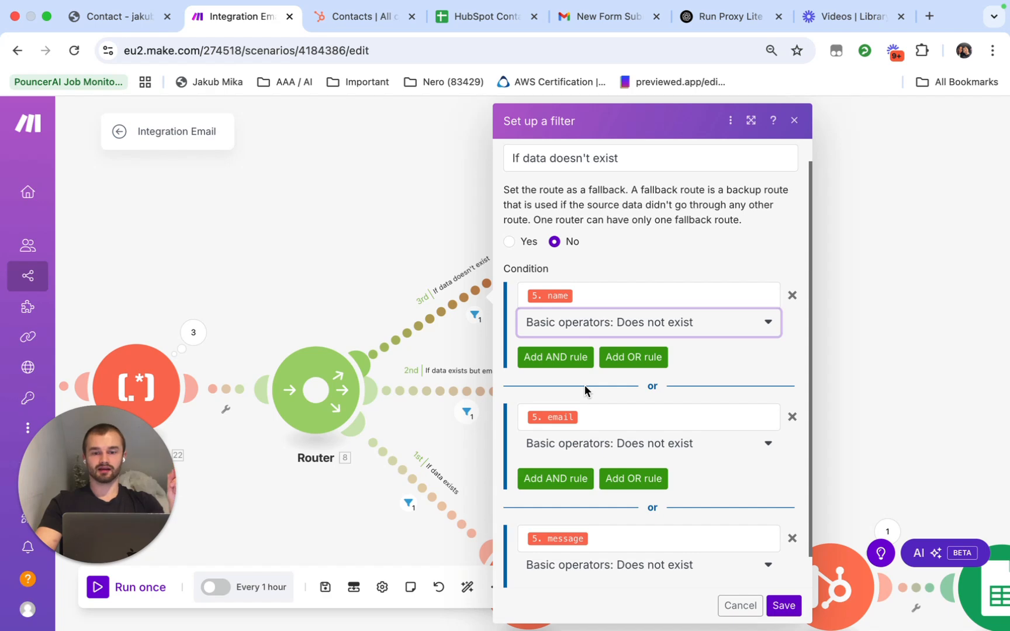
pyautogui.scroll(-1, 585, 388)
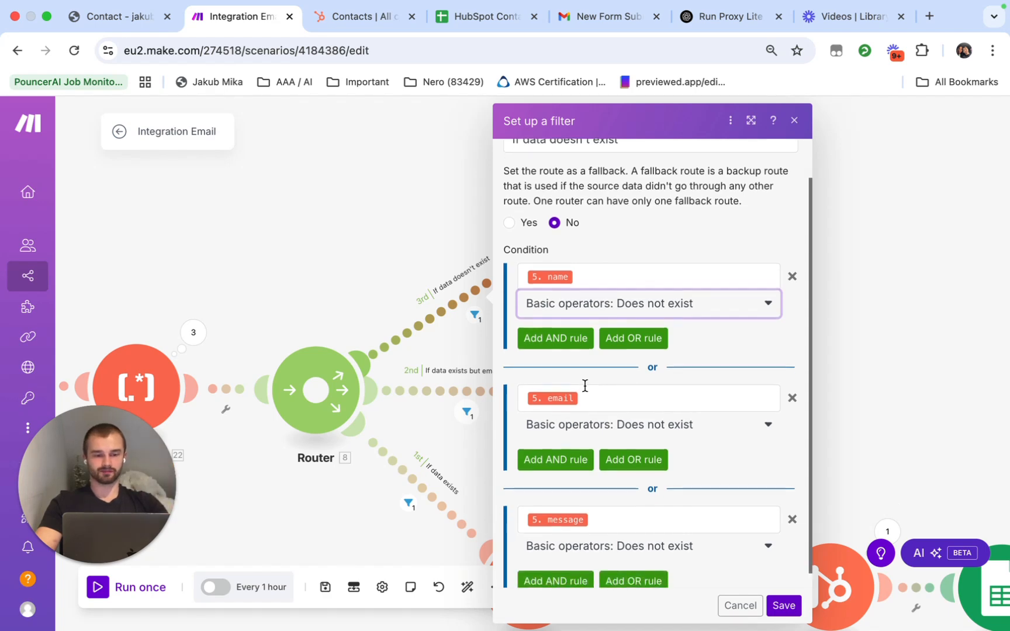
# Step: Inspect the name, email and message mappings in the third route's filter conditions and save the filter
pyautogui.click(593, 260)
pyautogui.click(601, 377)
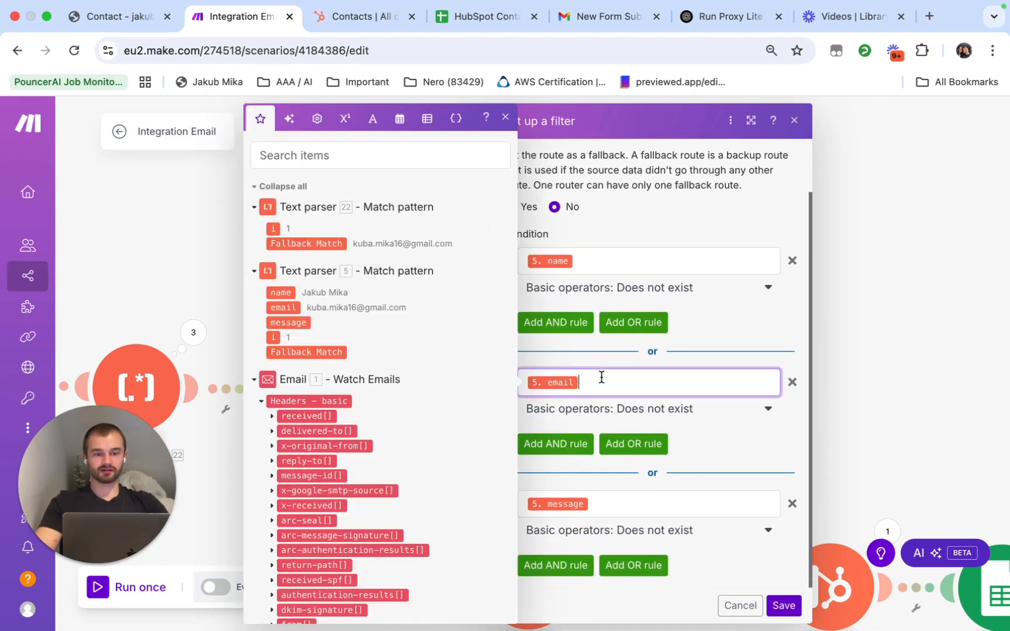
pyautogui.click(642, 503)
pyautogui.click(783, 607)
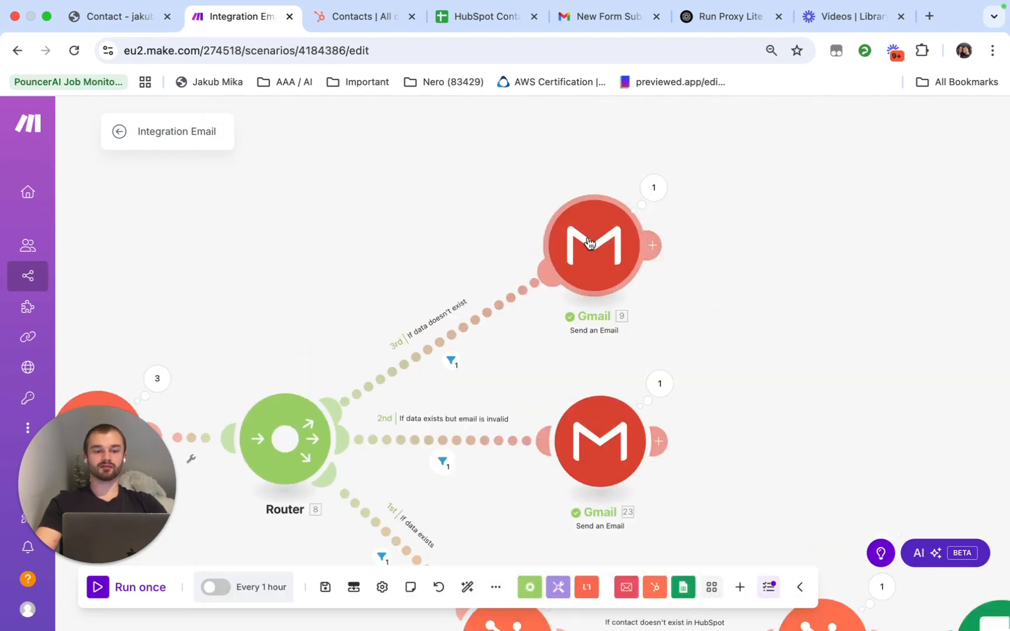
# Step: Open the Gmail module on the Router's third route and examine its recipient address, subject and content
pyautogui.click(590, 243)
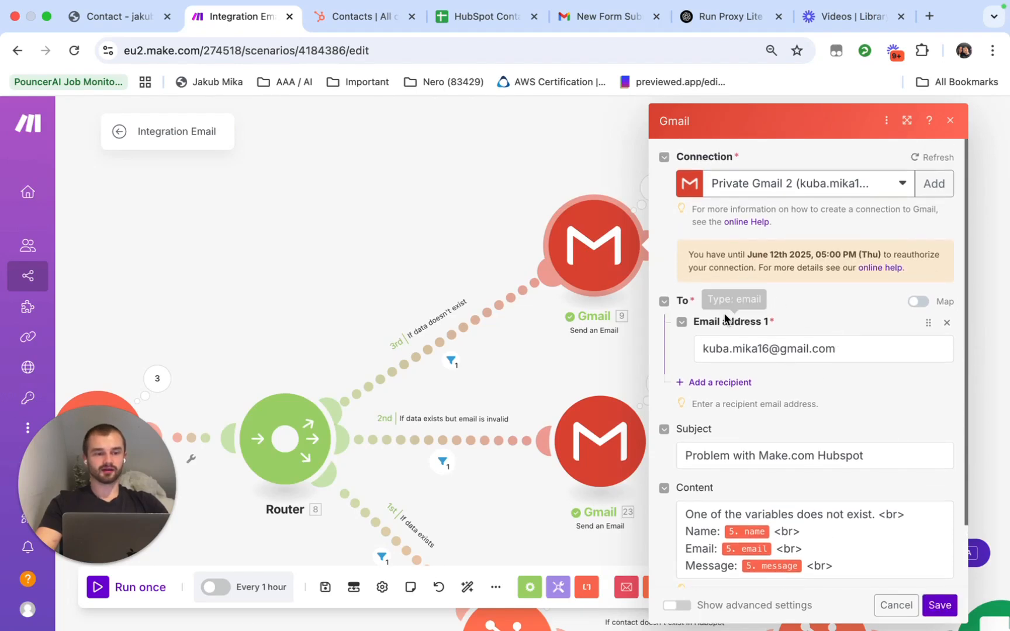
pyautogui.moveTo(597, 312); pyautogui.dragTo(521, 311)
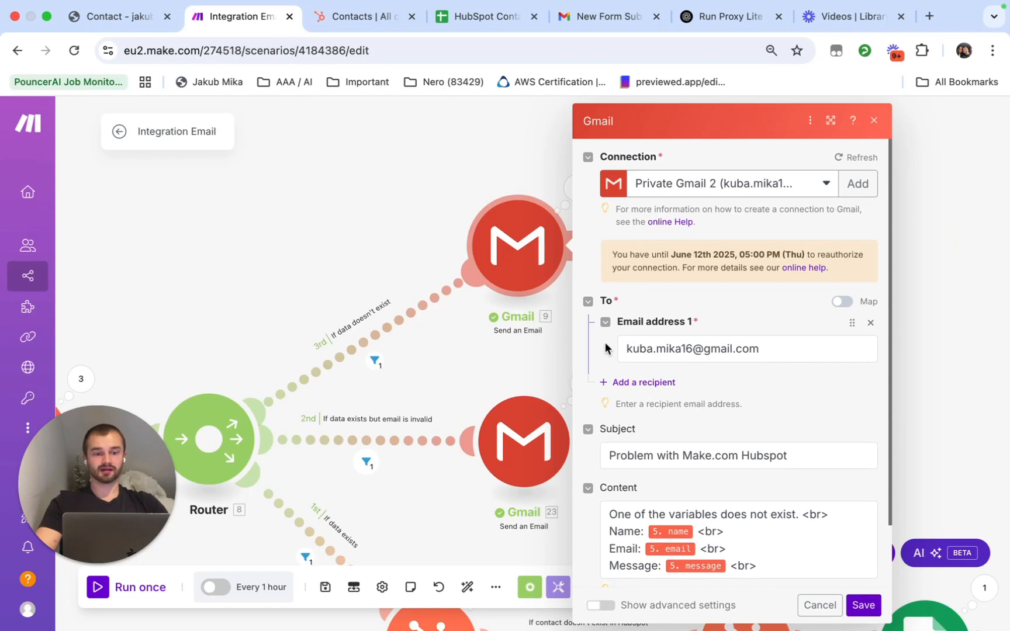
pyautogui.click(706, 354)
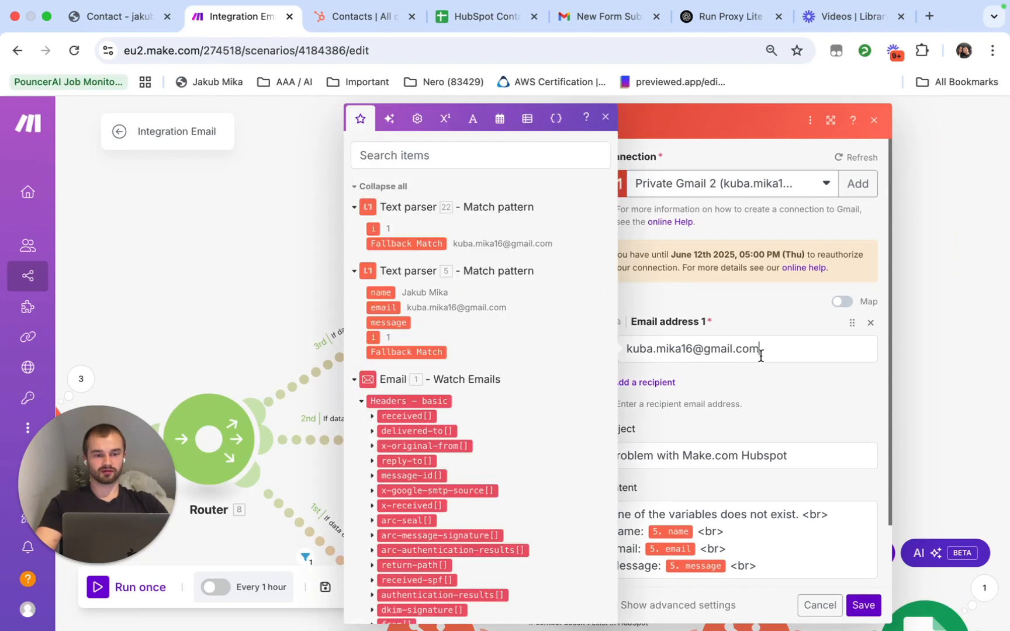
pyautogui.click(752, 390)
pyautogui.scroll(-2, 752, 390)
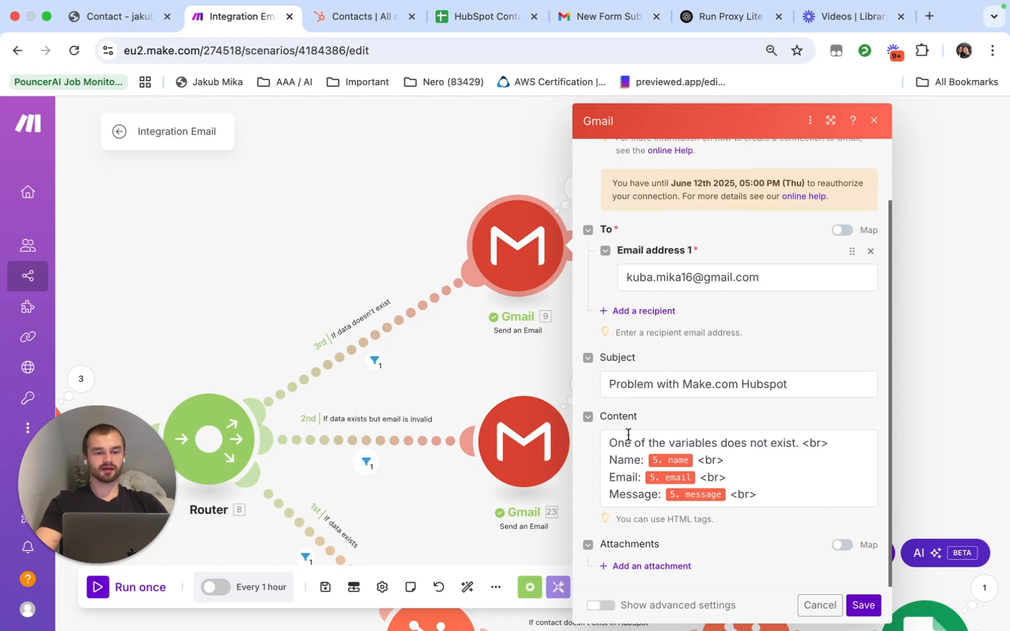
# Step: Examine the <br> tags and the mapped name, email and message variables in the content, and save the module
pyautogui.click(818, 447)
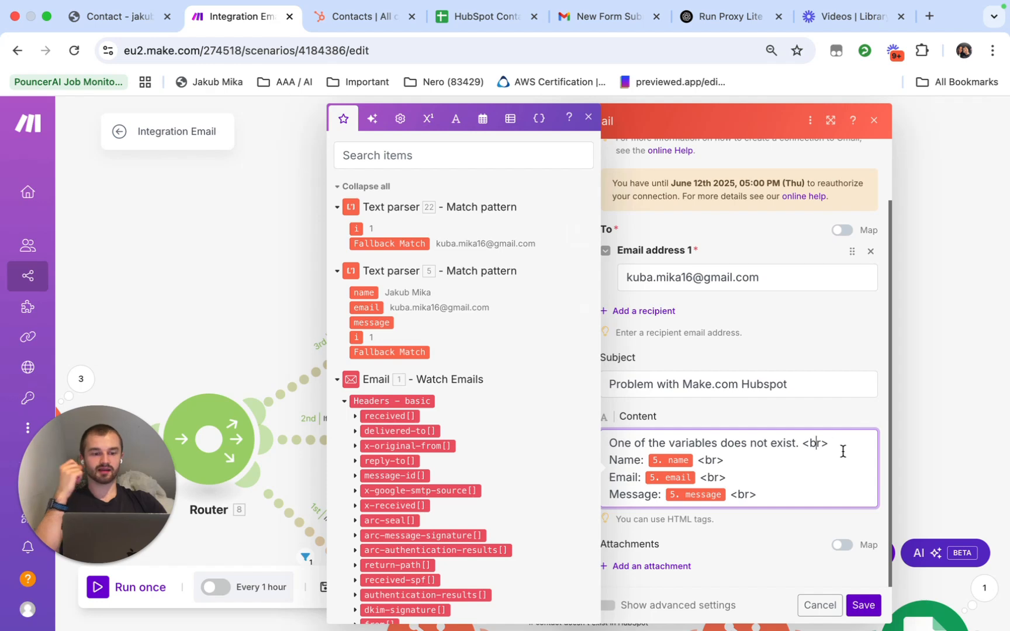
pyautogui.moveTo(801, 443); pyautogui.dragTo(841, 443)
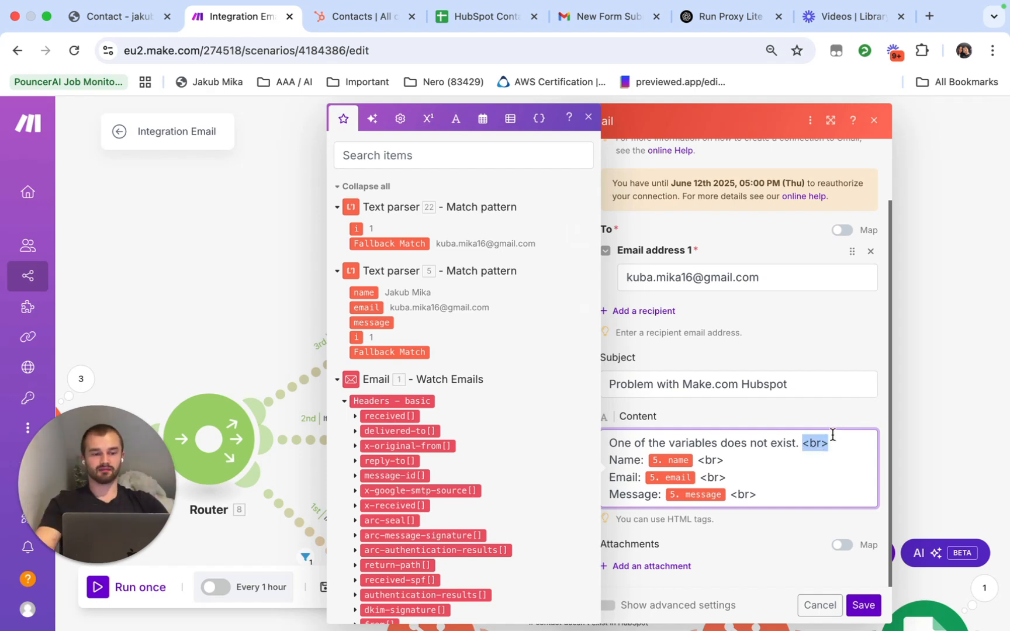
pyautogui.click(829, 439)
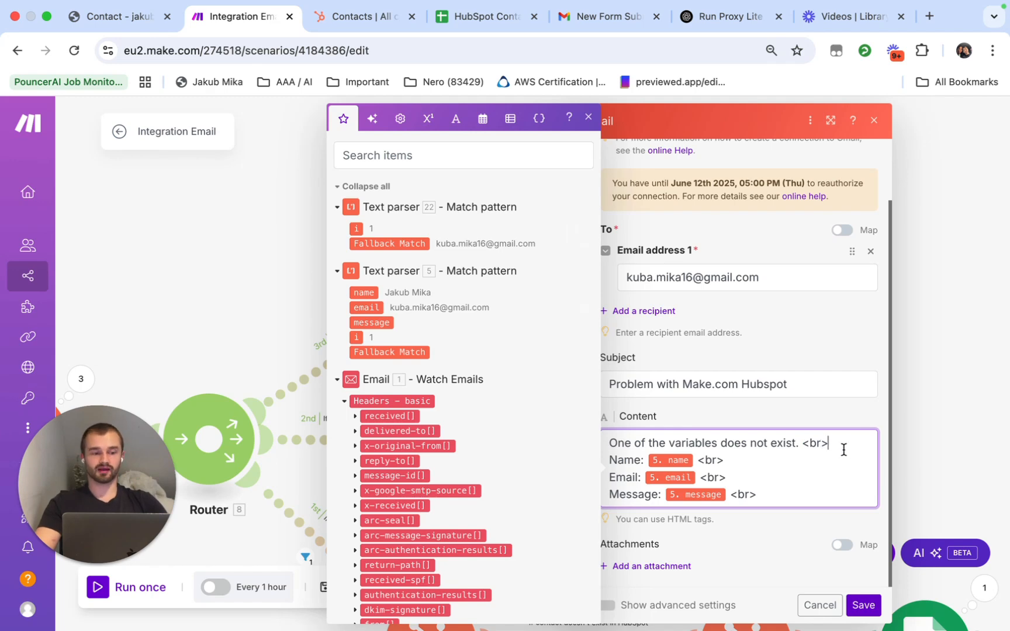
pyautogui.moveTo(829, 443); pyautogui.dragTo(806, 442)
pyautogui.click(820, 446)
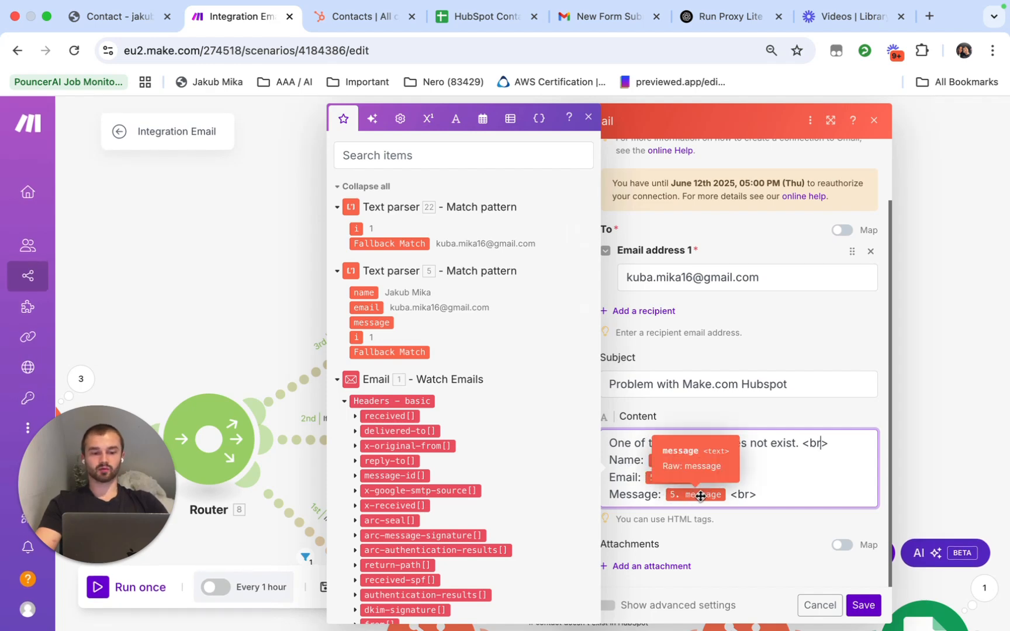
pyautogui.click(790, 505)
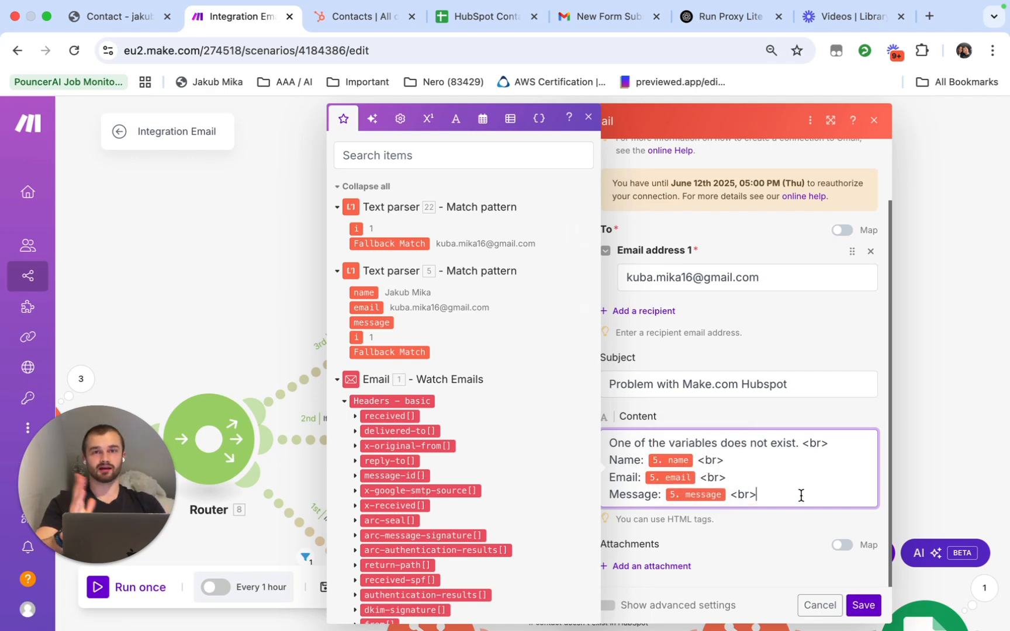
pyautogui.click(863, 605)
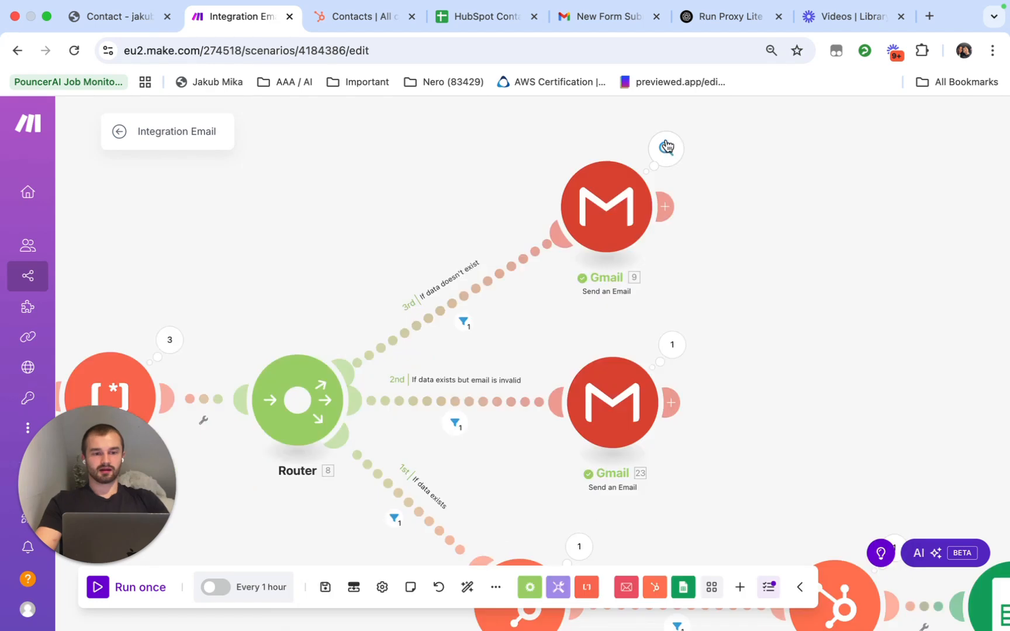
# Step: Open the run output of the third route's Gmail module, expand Operation 1 and examine the sent content, especially the Message line
pyautogui.click(666, 147)
pyautogui.click(757, 191)
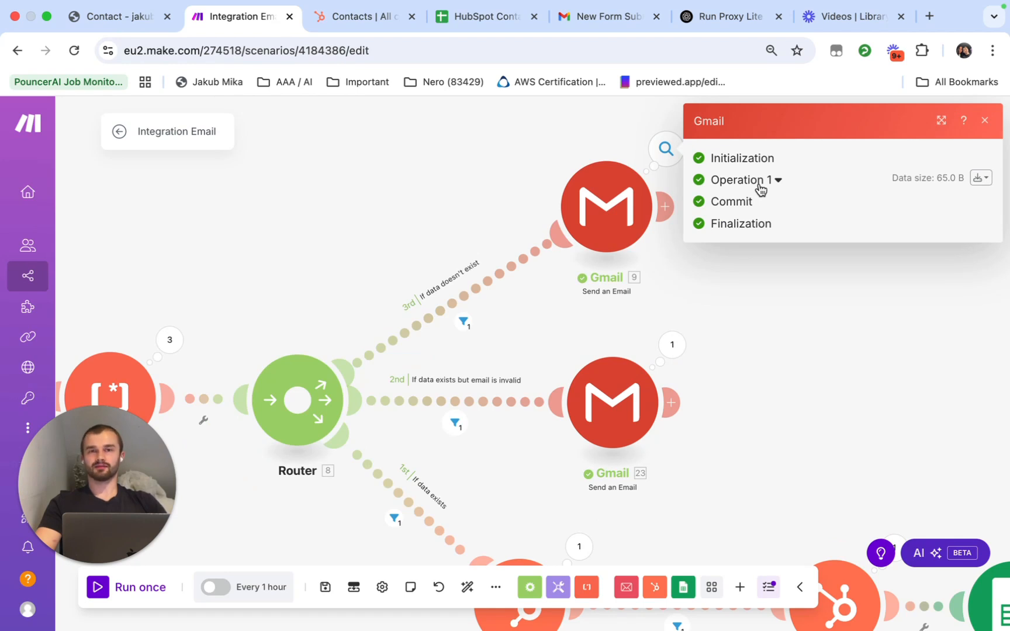
pyautogui.click(759, 190)
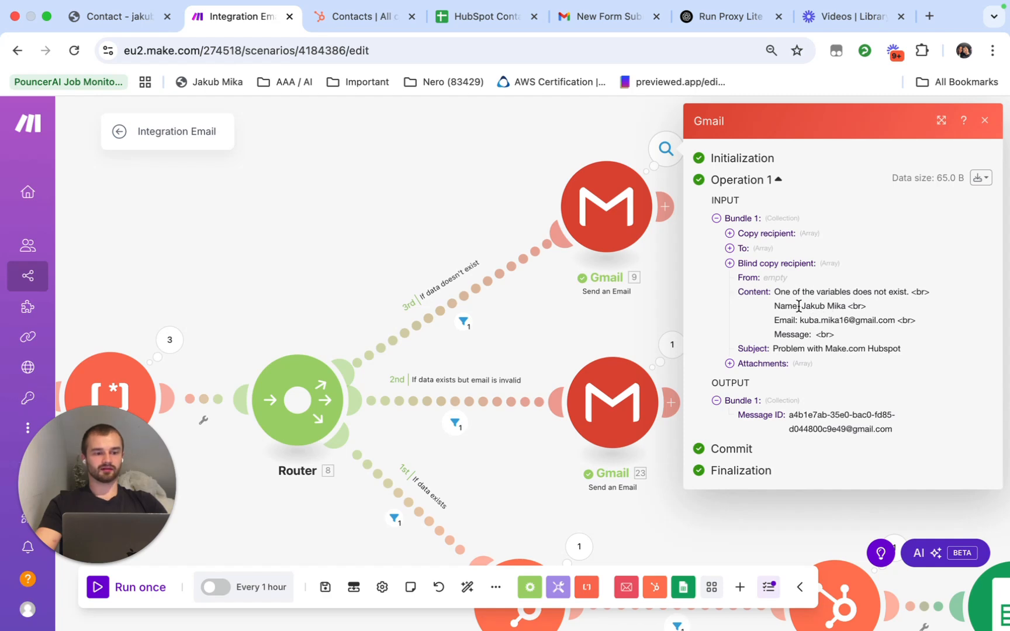
pyautogui.tripleClick(770, 339)
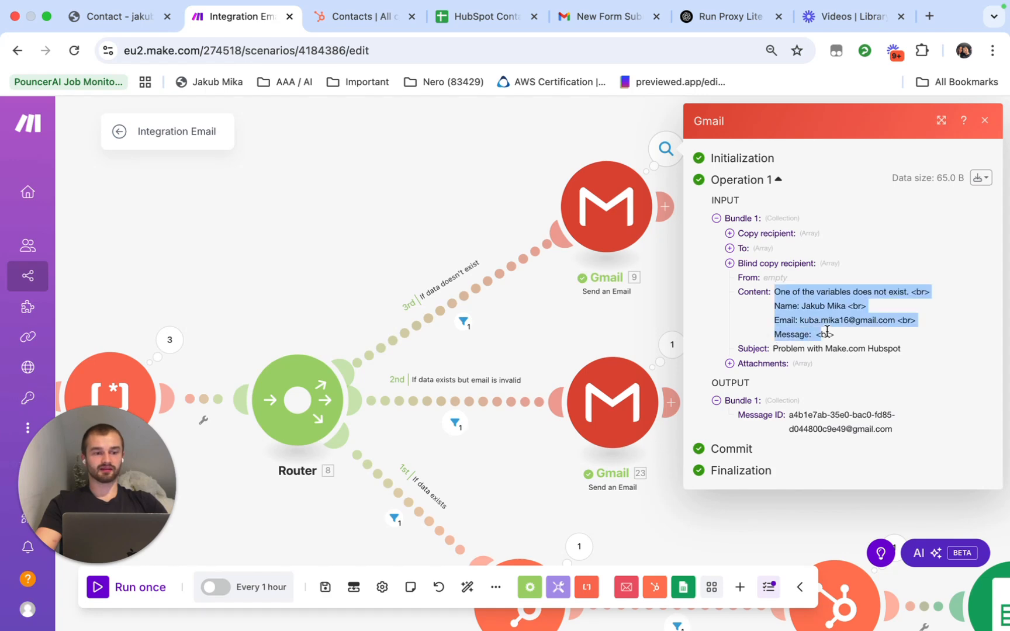
pyautogui.click(812, 332)
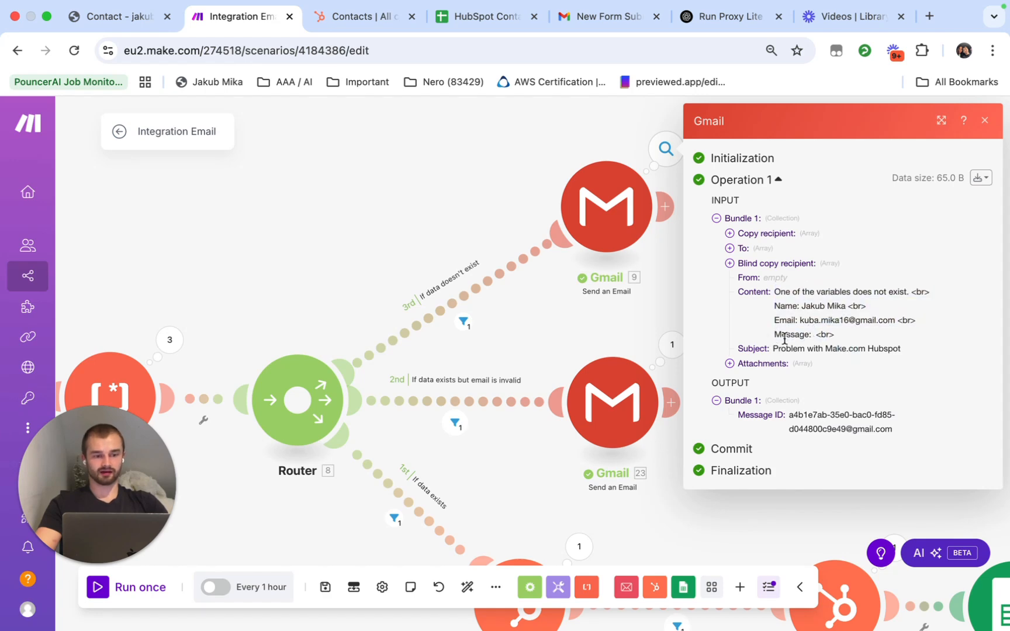
# Step: Open the filter on the Router's second route, "If data exists but email is invalid", and examine its name and Fallback Match conditions
pyautogui.moveTo(496, 495); pyautogui.dragTo(436, 444)
pyautogui.scroll(1, 436, 444)
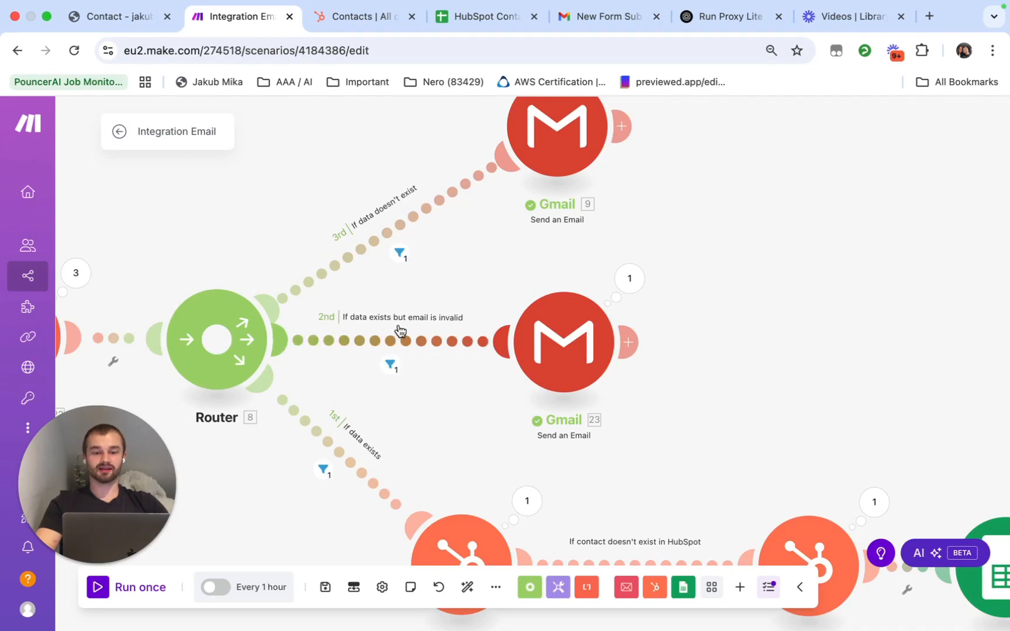
pyautogui.click(414, 339)
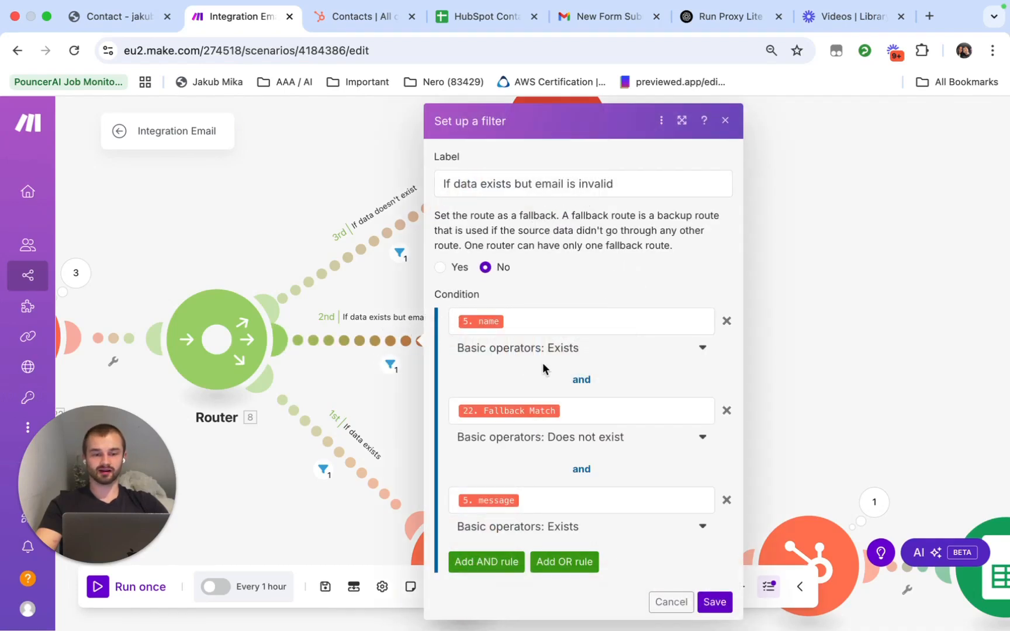
pyautogui.click(241, 245)
pyautogui.hscroll(-5, 345, 231)
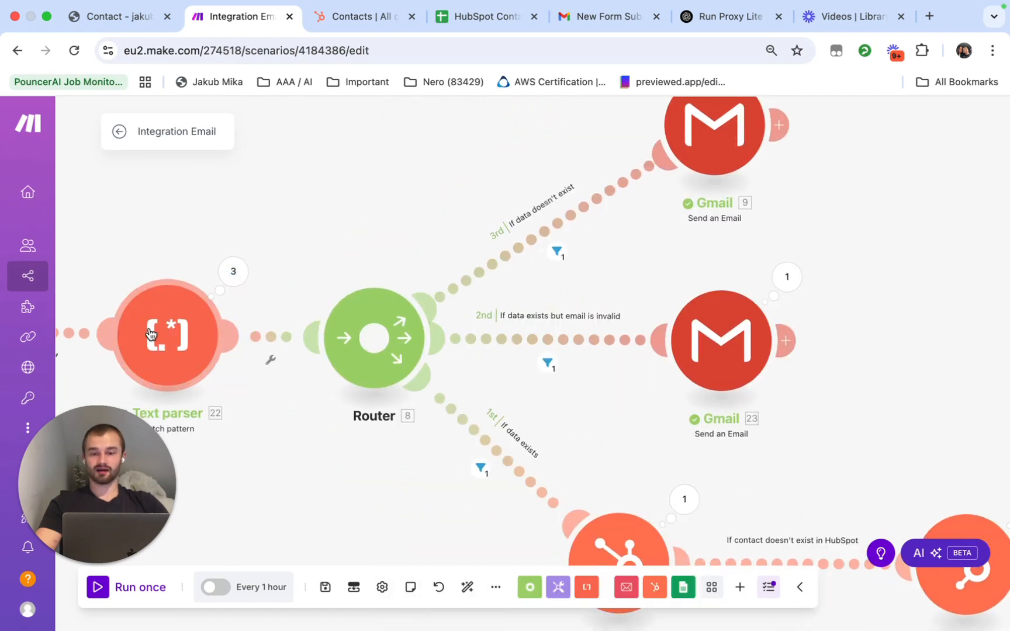
pyautogui.scroll(-2, 335, 243)
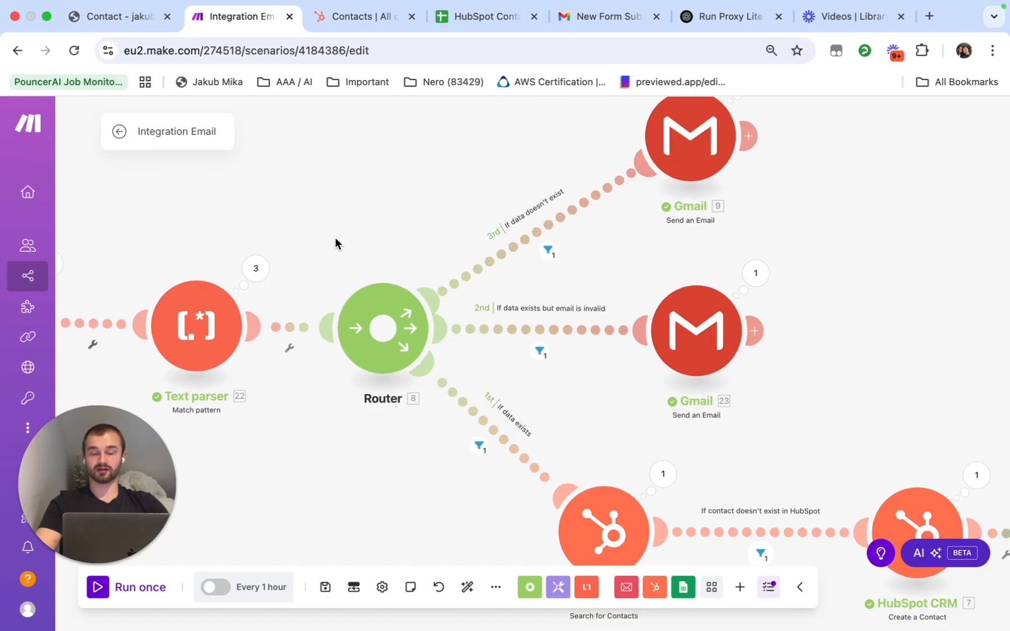
pyautogui.click(565, 334)
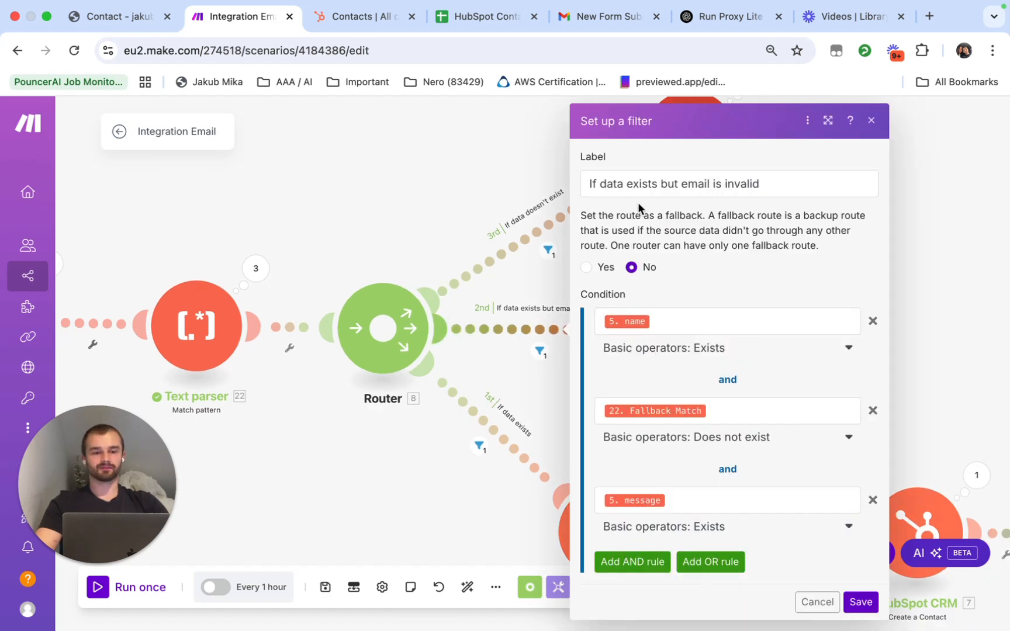
pyautogui.click(668, 323)
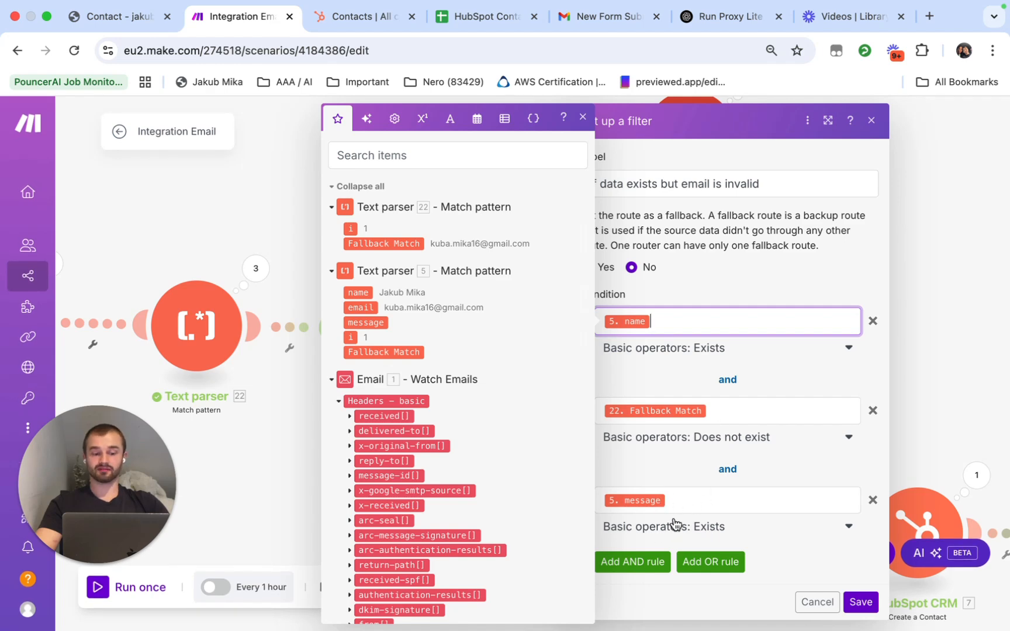
pyautogui.click(732, 412)
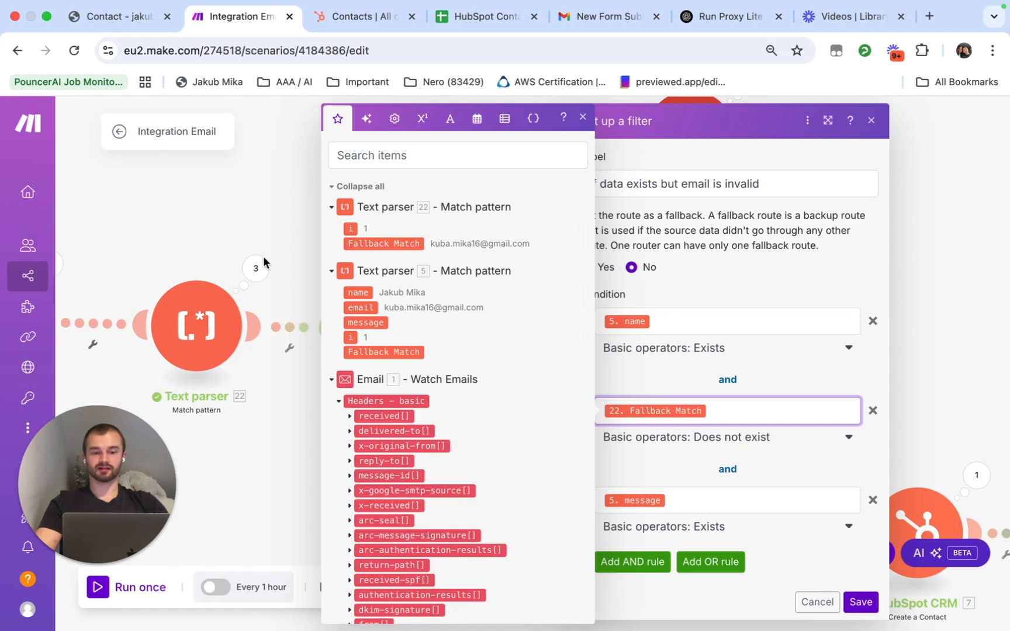
# Step: Open the run output of the second Text parser, expand Operation 1 and examine its Fallback Match value
pyautogui.click(260, 271)
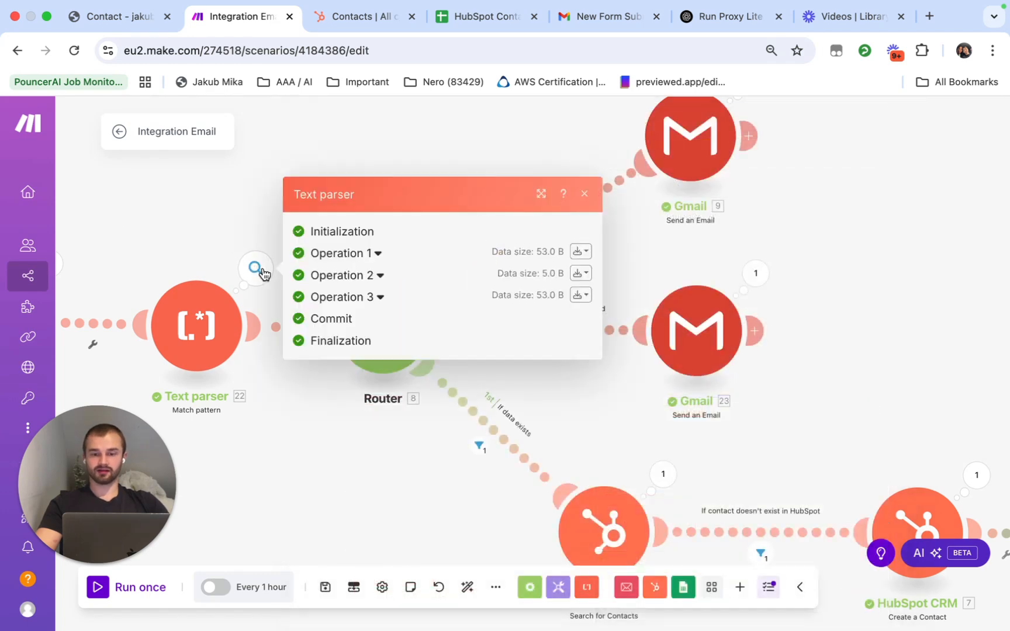
pyautogui.click(345, 195)
pyautogui.moveTo(402, 313); pyautogui.dragTo(496, 315)
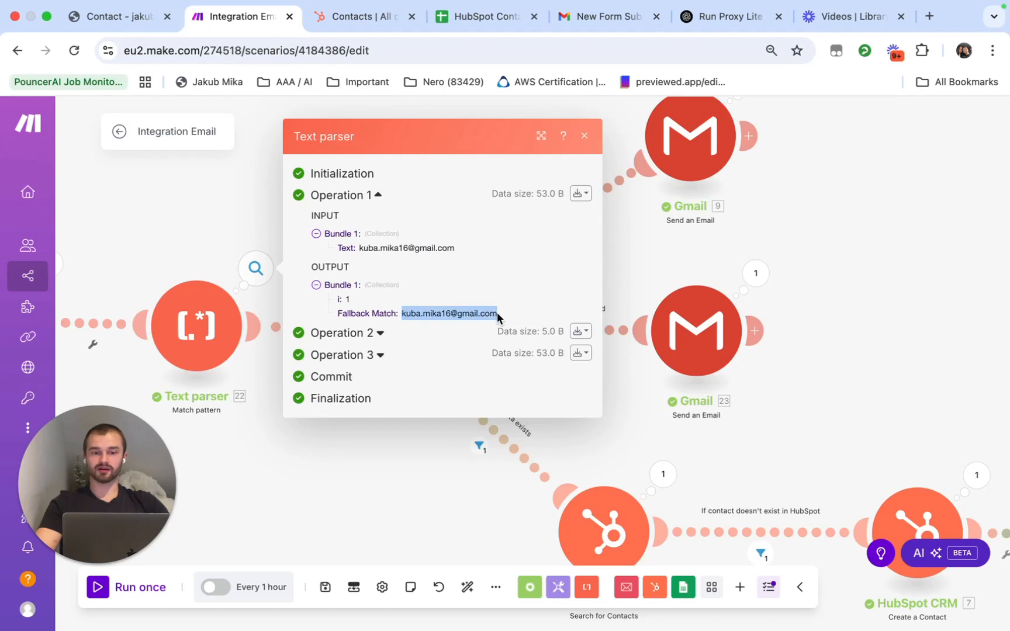
# Step: Expand Operations 2 and 3 and compare each one's input text with its output bundle
pyautogui.click(325, 333)
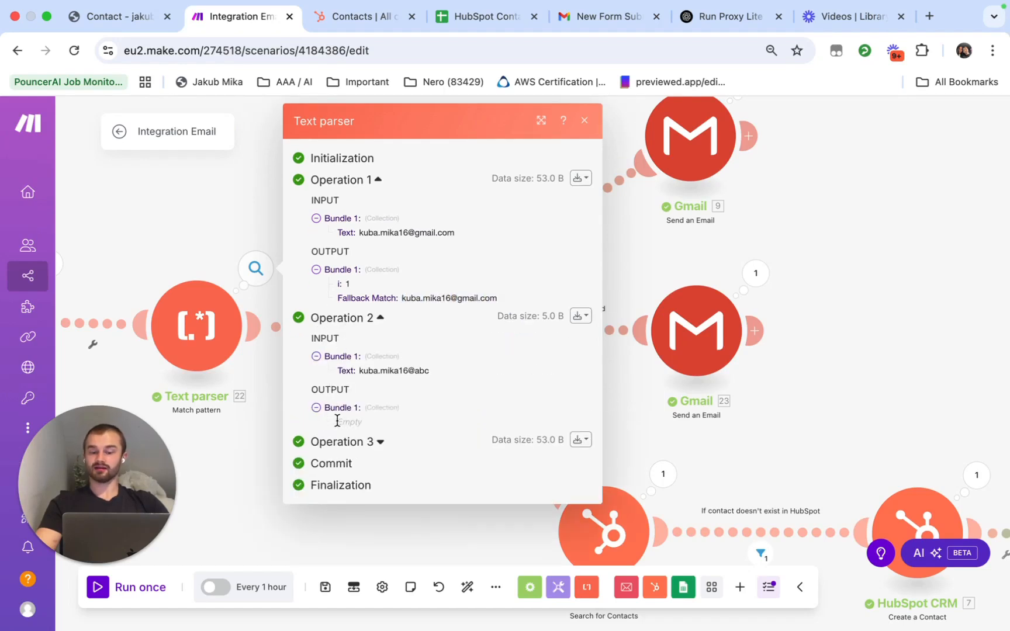
pyautogui.moveTo(337, 422); pyautogui.dragTo(412, 425)
pyautogui.click(413, 425)
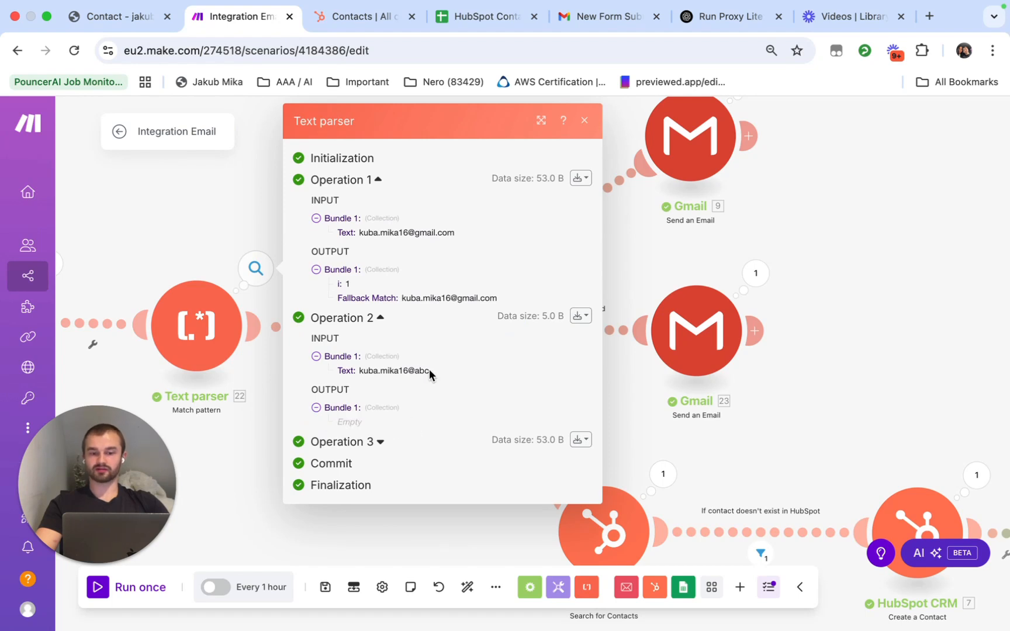
pyautogui.moveTo(430, 374); pyautogui.dragTo(388, 371)
pyautogui.click(356, 444)
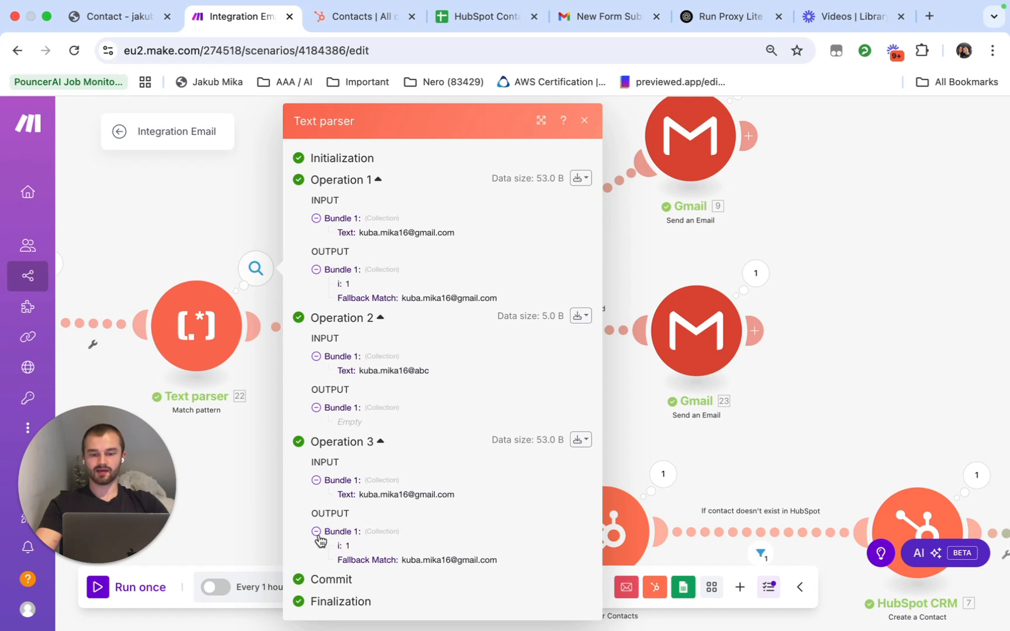
pyautogui.moveTo(415, 559); pyautogui.dragTo(493, 559)
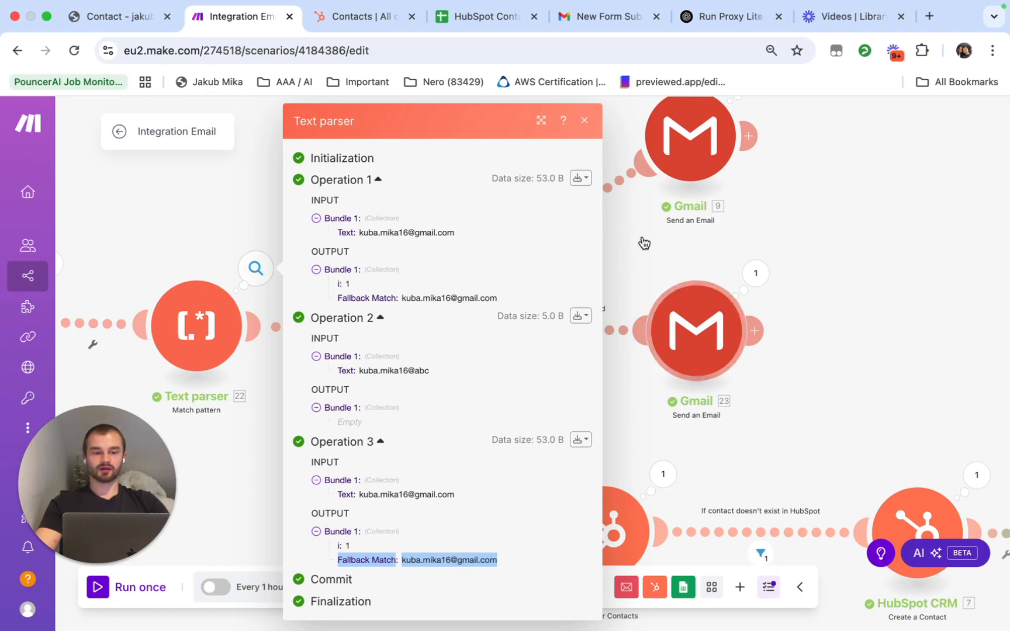
# Step: Reopen the second route's filter, review its Fallback Match "Does not exist" condition, and close the filter
pyautogui.click(618, 272)
pyautogui.click(554, 330)
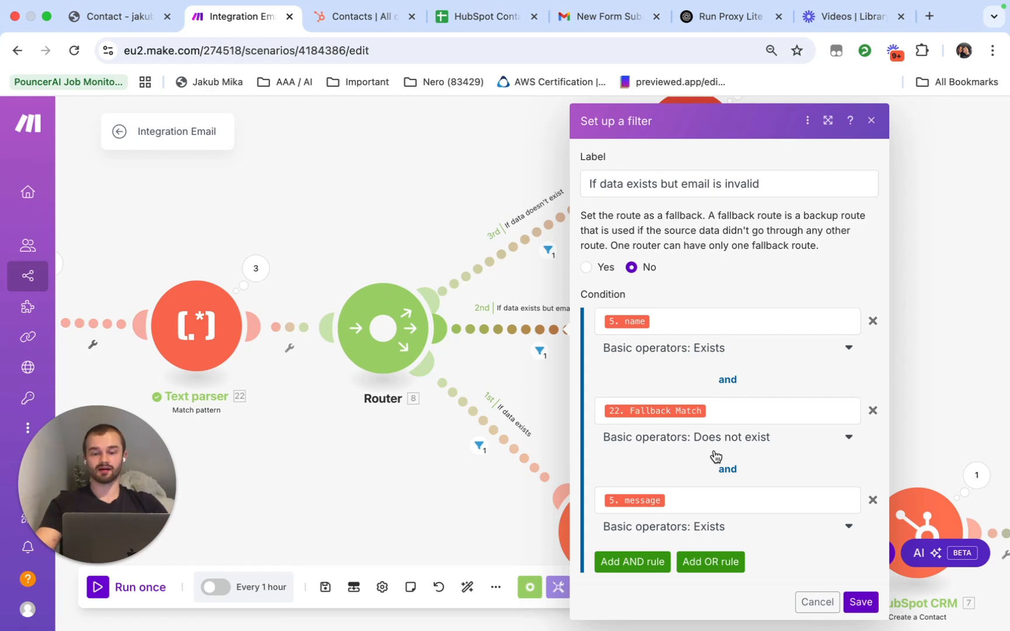
pyautogui.moveTo(530, 382); pyautogui.dragTo(431, 383)
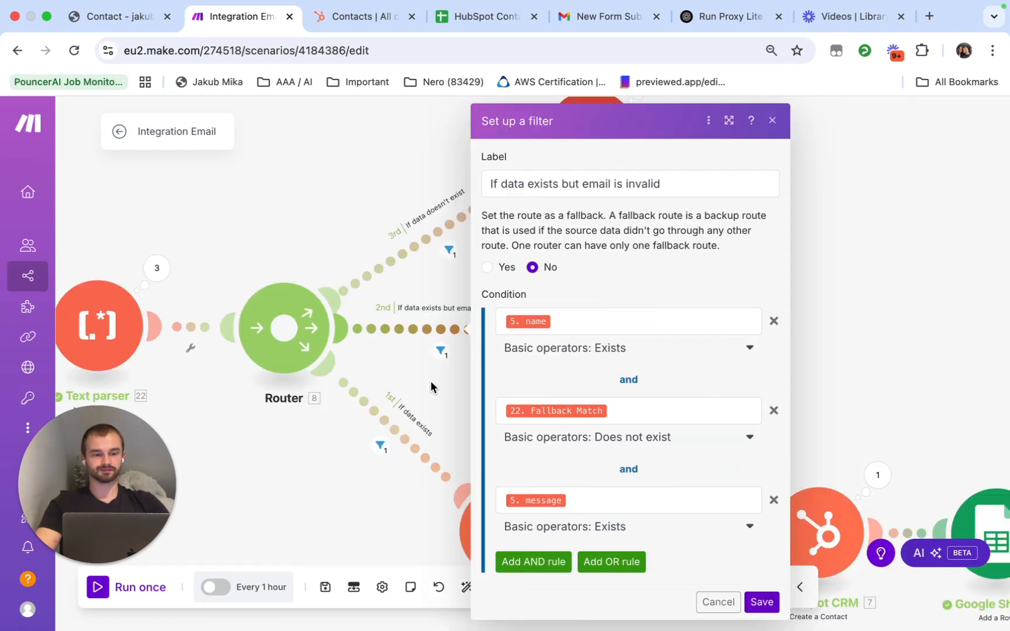
pyautogui.click(430, 380)
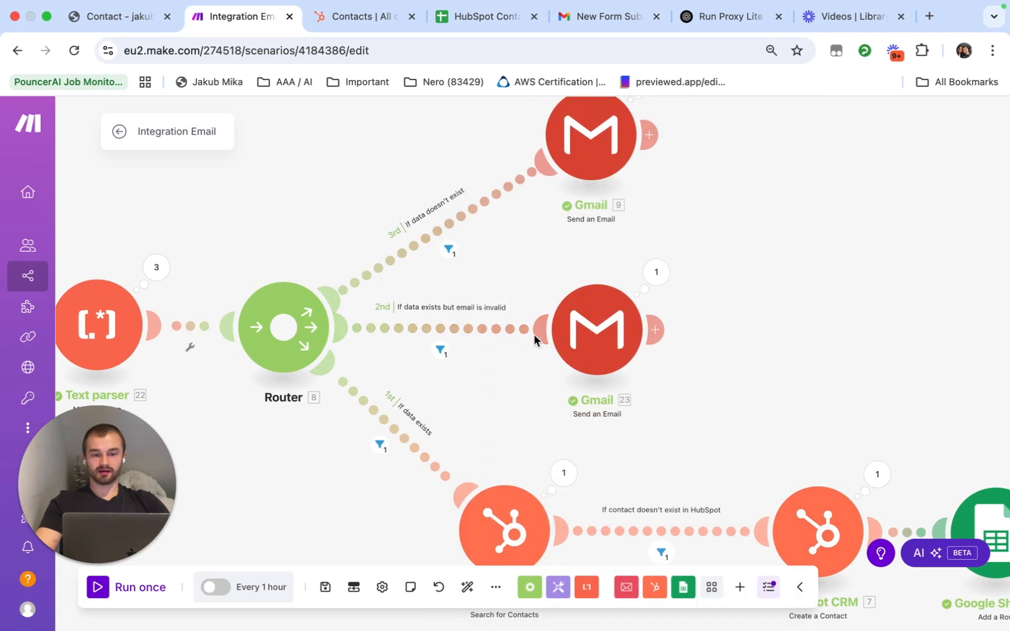
# Step: In the Gmail module on the Router's second route, replace the content's opening sentence with "Problem with the emaiil.", keeping the <br> tag
pyautogui.click(601, 328)
pyautogui.scroll(-1, 725, 364)
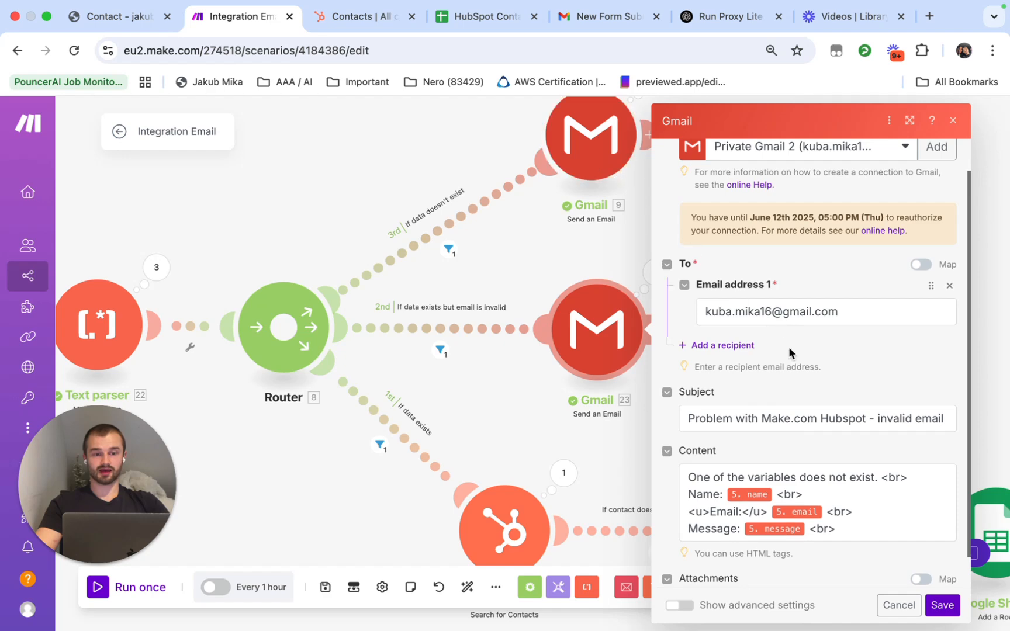
pyautogui.scroll(-1, 788, 352)
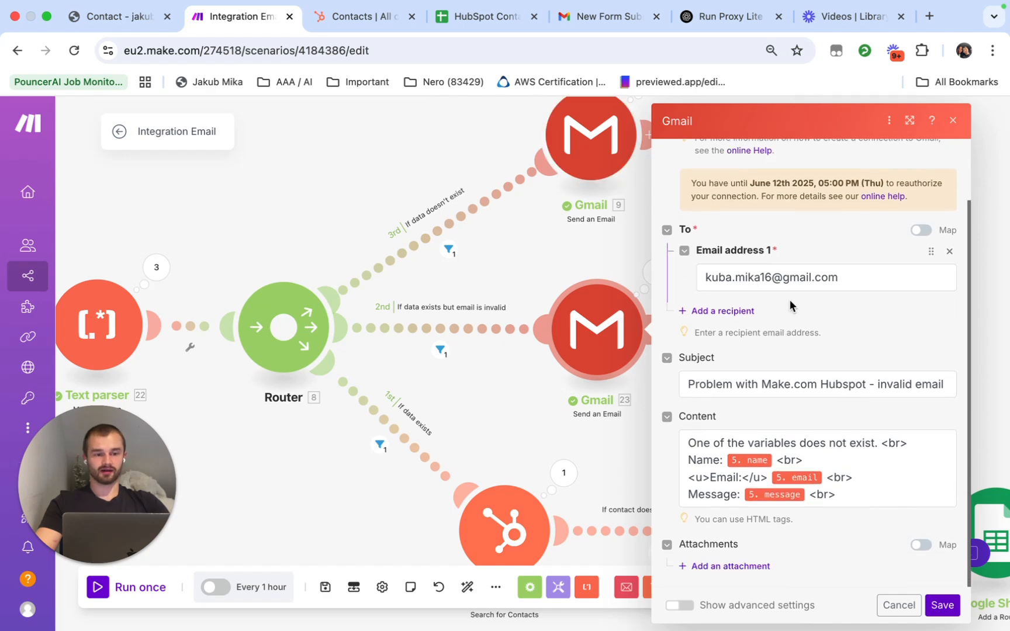
pyautogui.click(867, 443)
pyautogui.moveTo(865, 444); pyautogui.dragTo(742, 446)
pyautogui.press('BackSpace')
pyautogui.press('BackSpace')
pyautogui.press('BackSpace')
pyautogui.press('BackSpace')
pyautogui.press('BackSpace')
pyautogui.press('BackSpace')
pyautogui.press('BackSpace')
pyautogui.press('BackSpace')
pyautogui.press('BackSpace')
pyautogui.press('BackSpace')
pyautogui.press('BackSpace')
pyautogui.press('BackSpace')
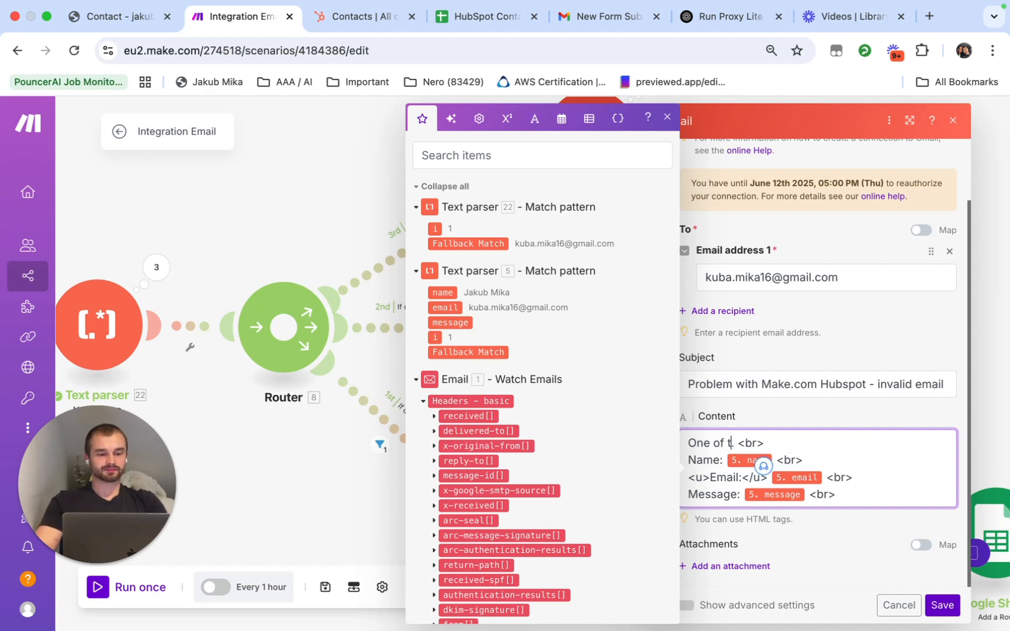
pyautogui.write('Problem with')
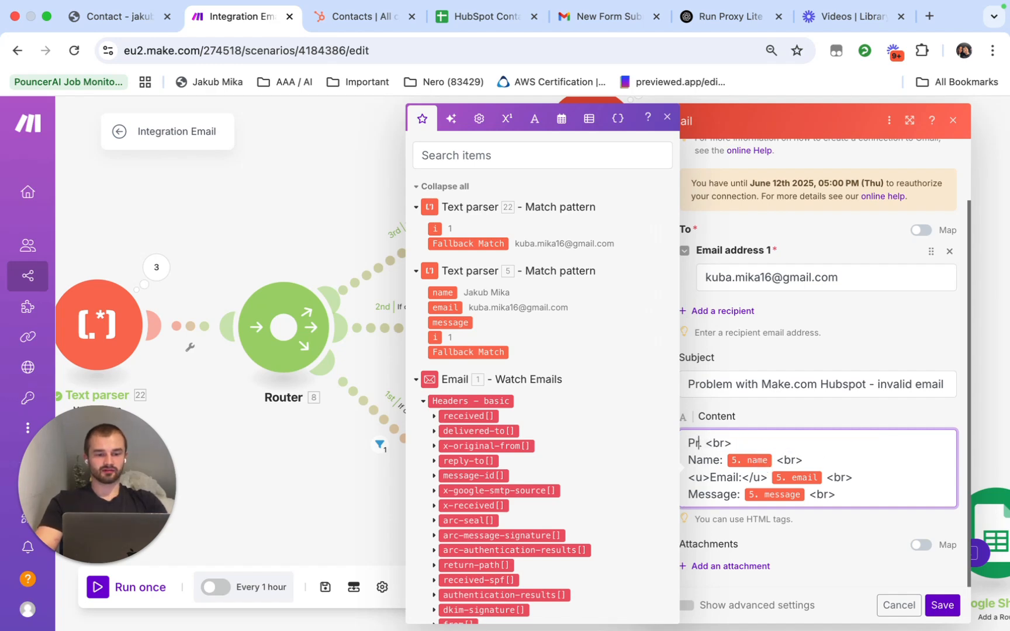
pyautogui.write(' the emaiil.')
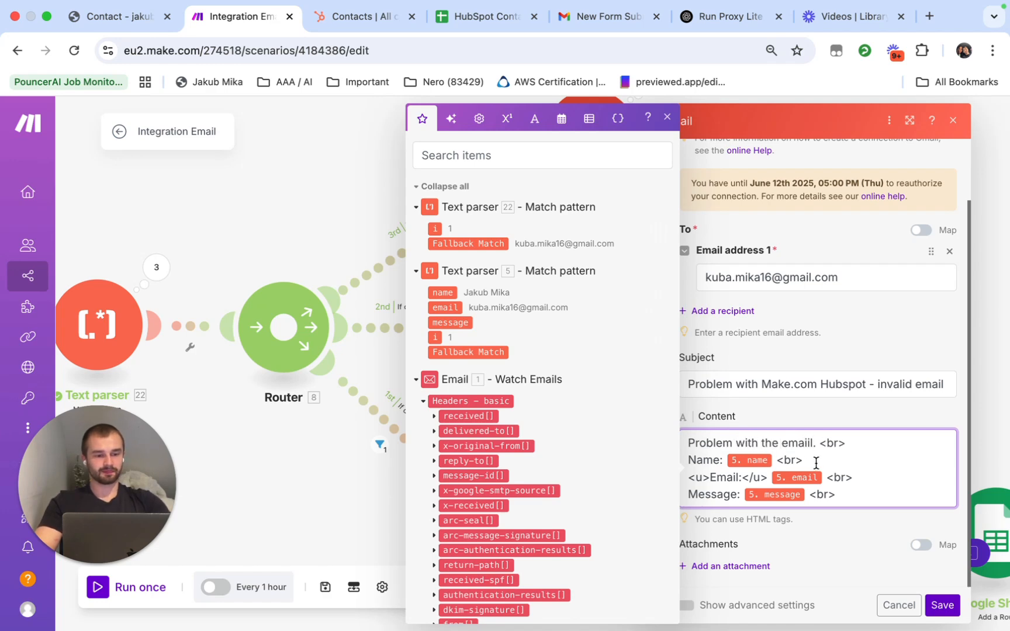
# Step: Review the content of the Gmail module on the Router's second route, then reopen the module and save its settings
pyautogui.click(816, 463)
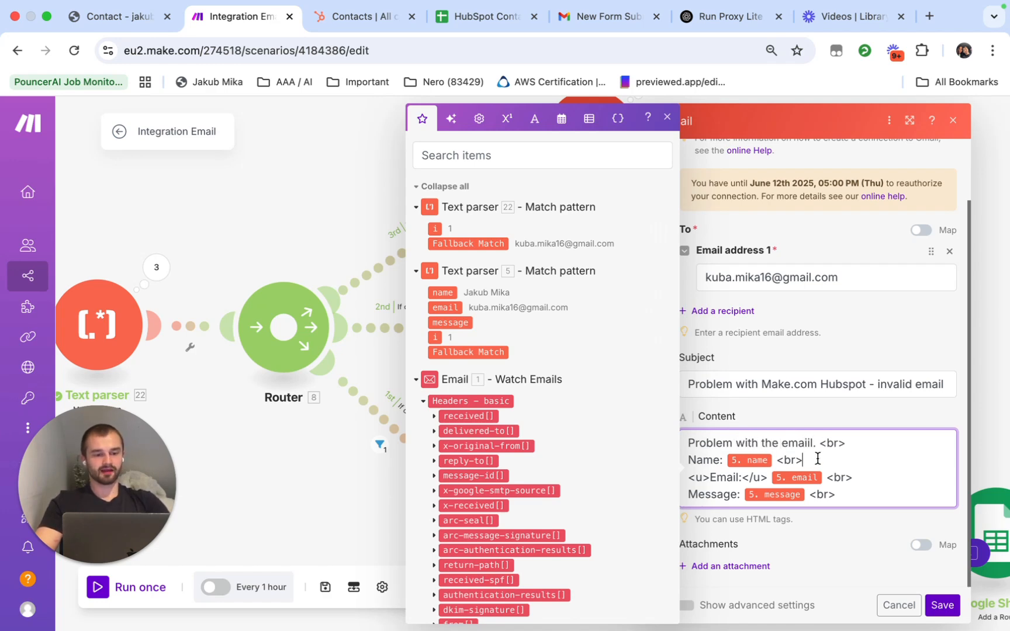
pyautogui.click(841, 476)
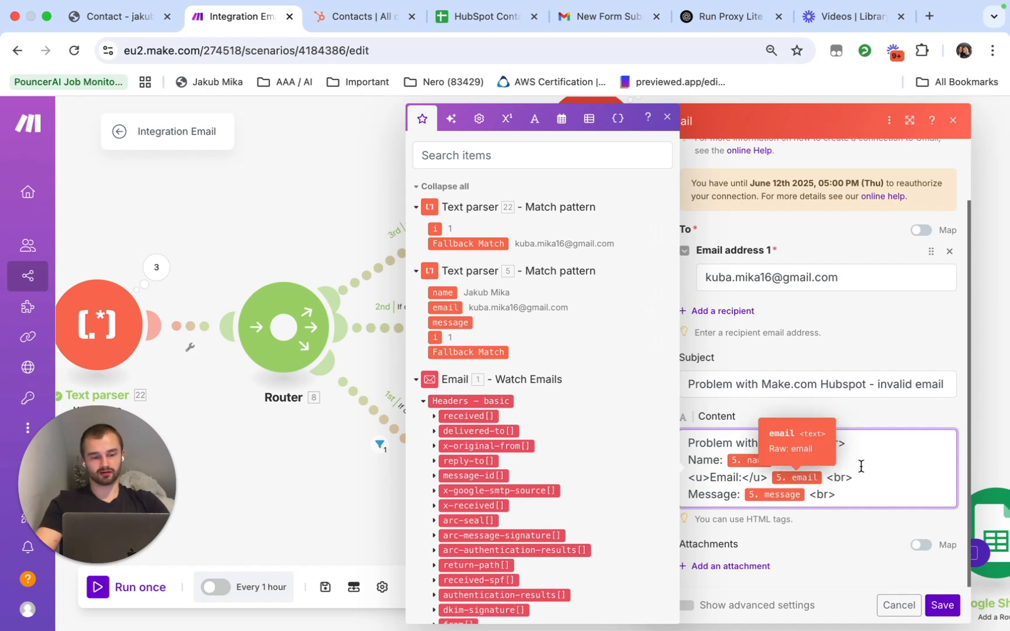
pyautogui.click(340, 466)
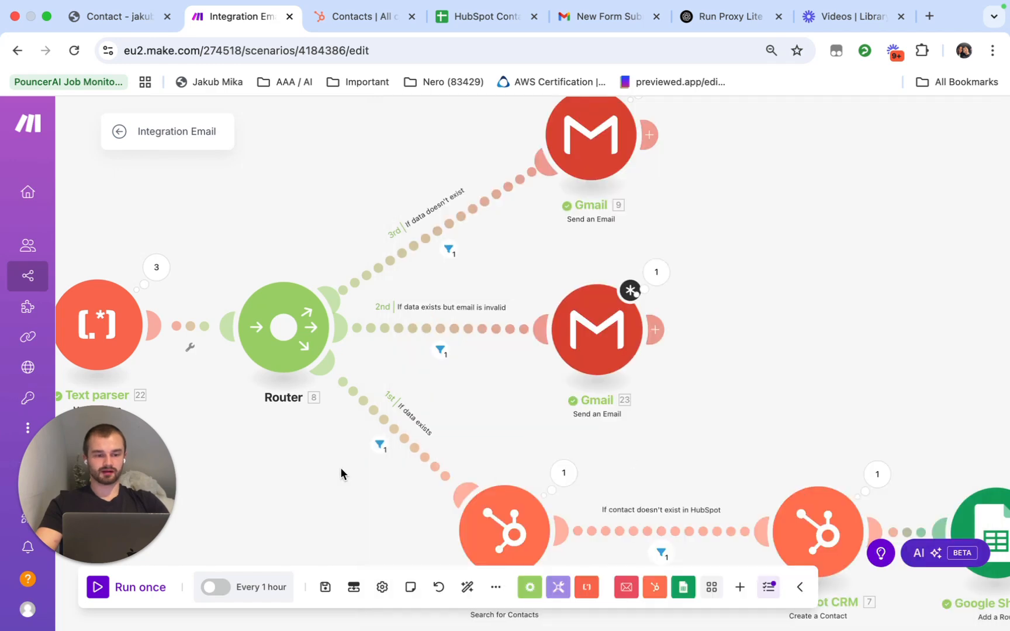
pyautogui.click(628, 313)
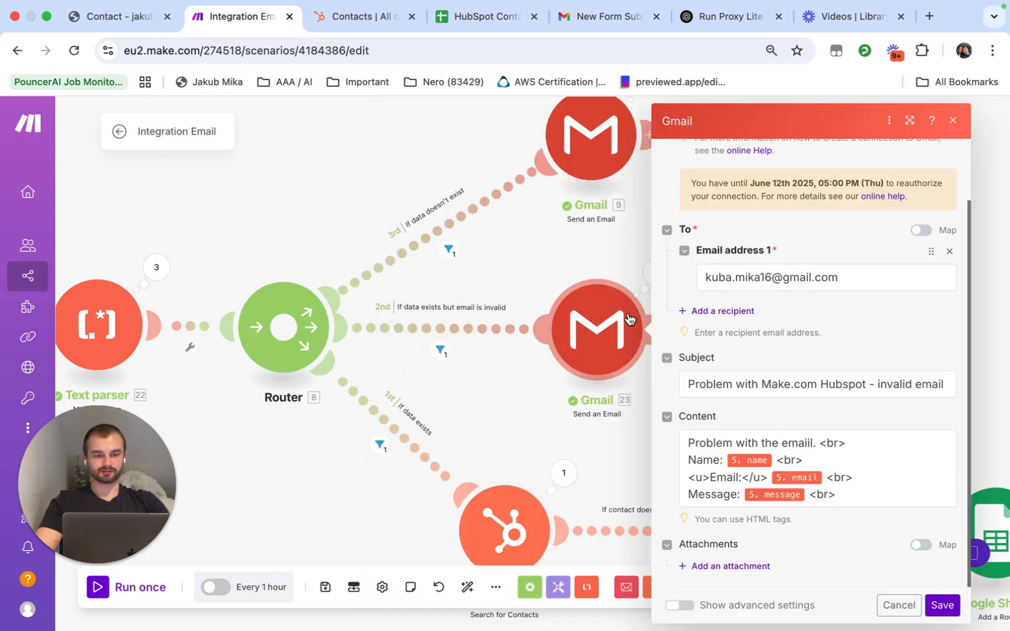
pyautogui.click(942, 602)
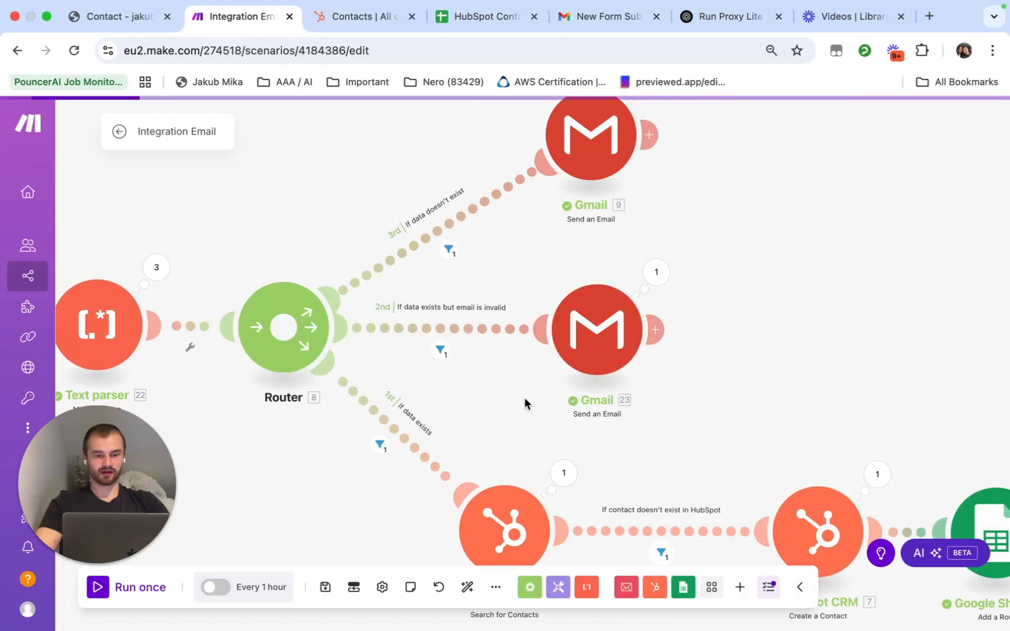
# Step: Open the run output of the second route's Gmail module and examine the sent content's opening sentence, name and email lines
pyautogui.scroll(-5, 524, 397)
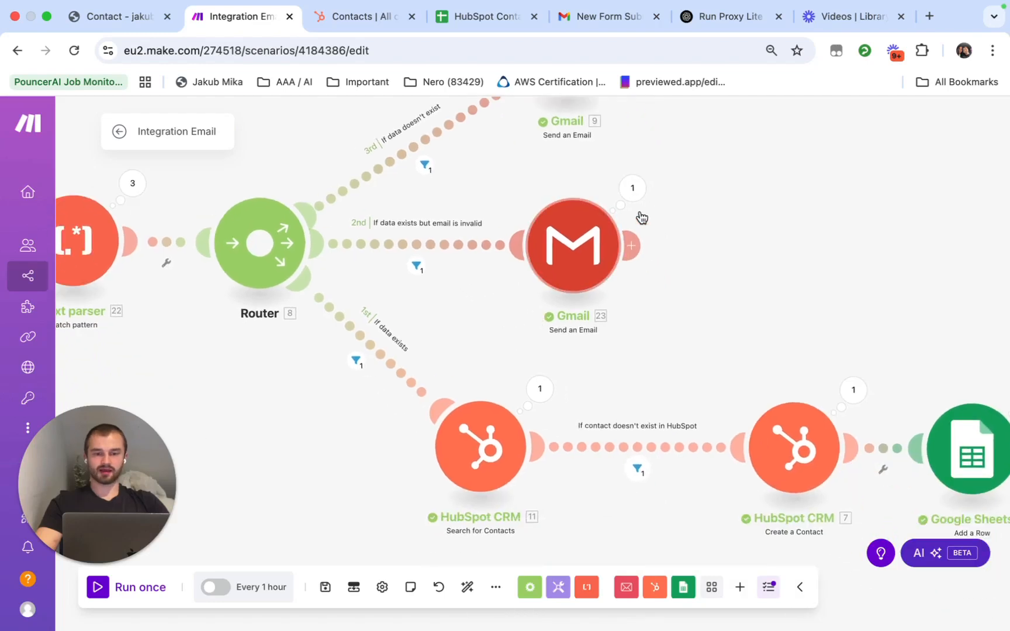
pyautogui.scroll(1, 641, 217)
pyautogui.click(623, 200)
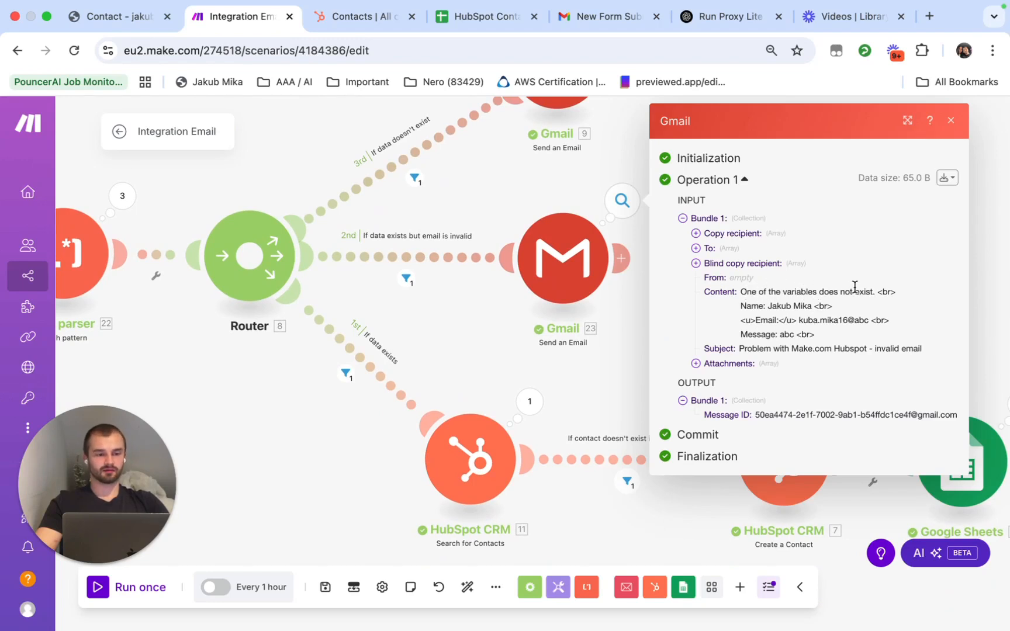
pyautogui.moveTo(740, 292); pyautogui.dragTo(826, 306)
pyautogui.click(822, 308)
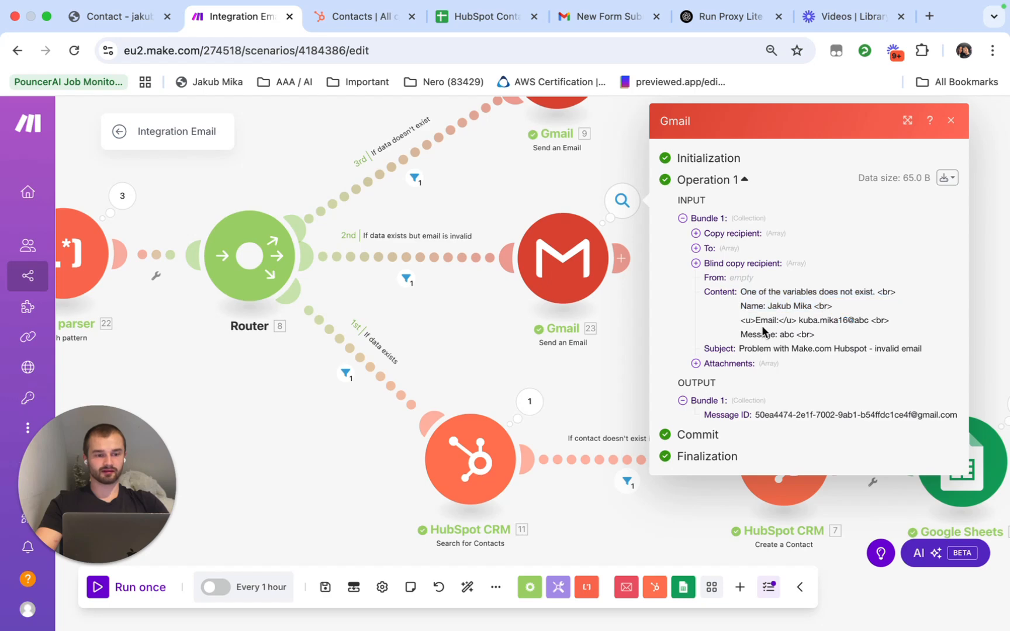
pyautogui.moveTo(738, 321); pyautogui.dragTo(785, 321)
pyautogui.click(800, 321)
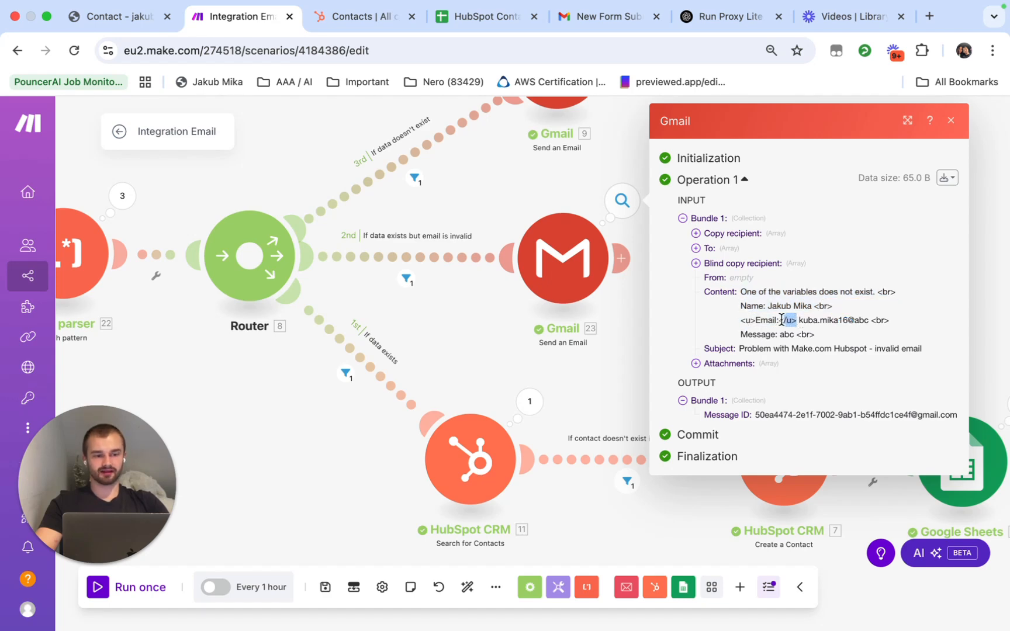
pyautogui.click(781, 321)
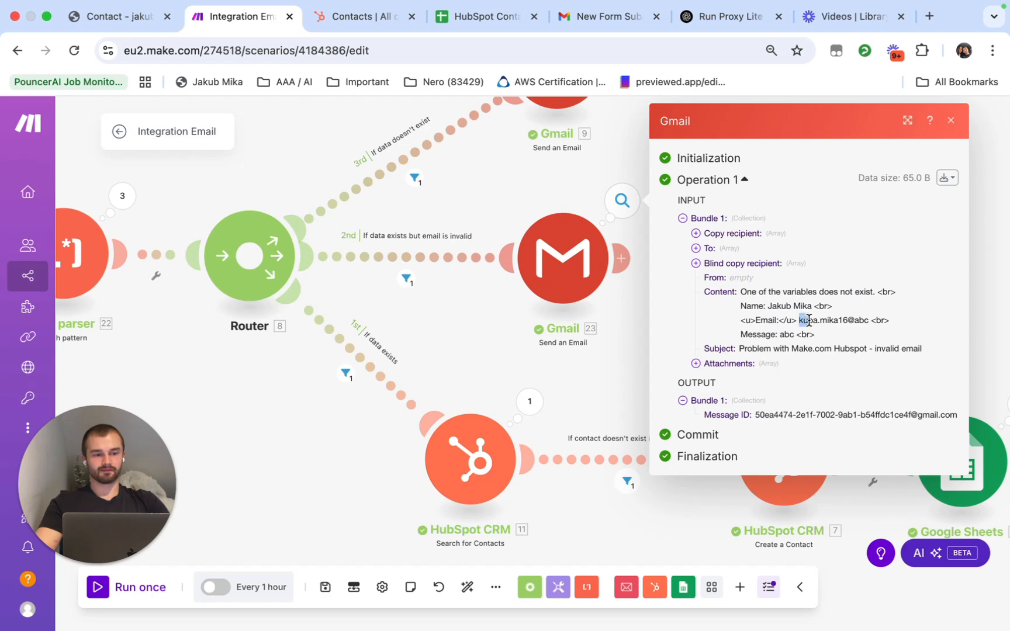
pyautogui.moveTo(809, 320); pyautogui.dragTo(867, 317)
pyautogui.click(869, 317)
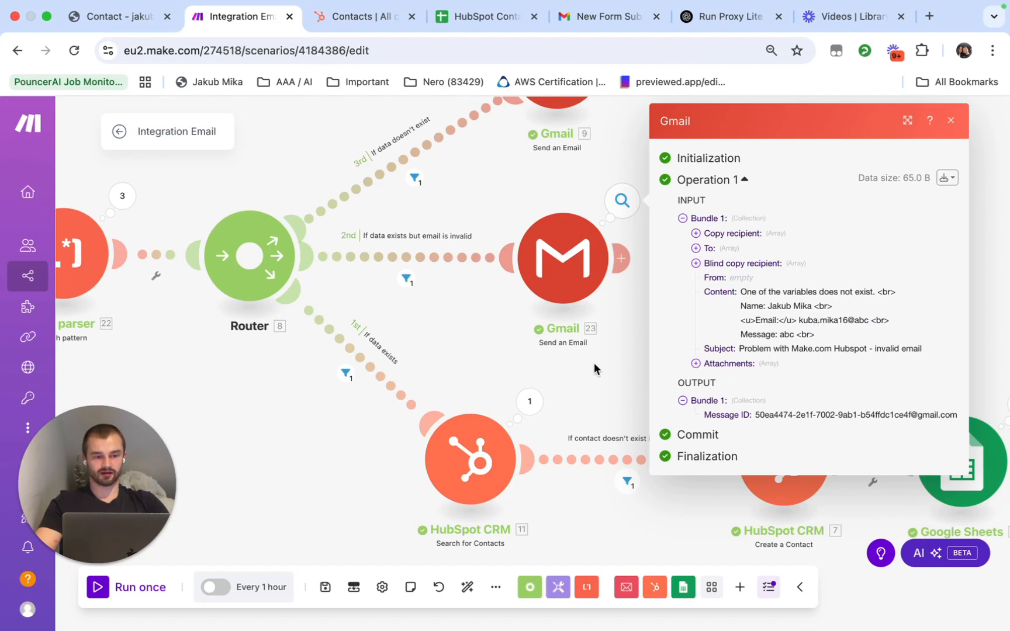
pyautogui.click(561, 370)
# Step: Open the first route's "If data exists" filter, review its name, Fallback Match and message conditions, and close it
pyautogui.scroll(1, 429, 355)
pyautogui.moveTo(429, 356); pyautogui.dragTo(398, 354)
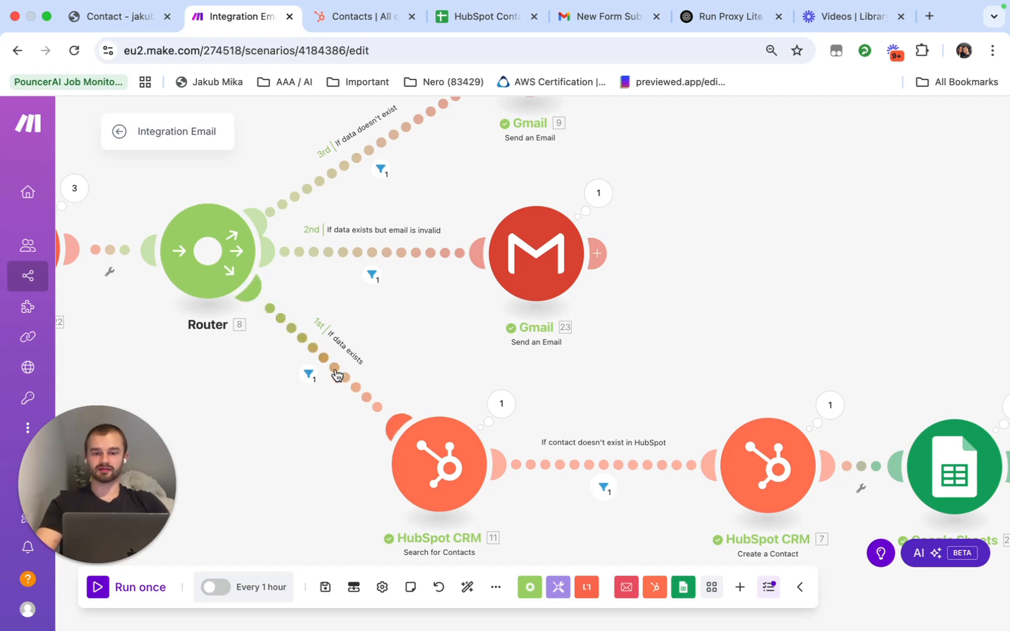
pyautogui.click(361, 364)
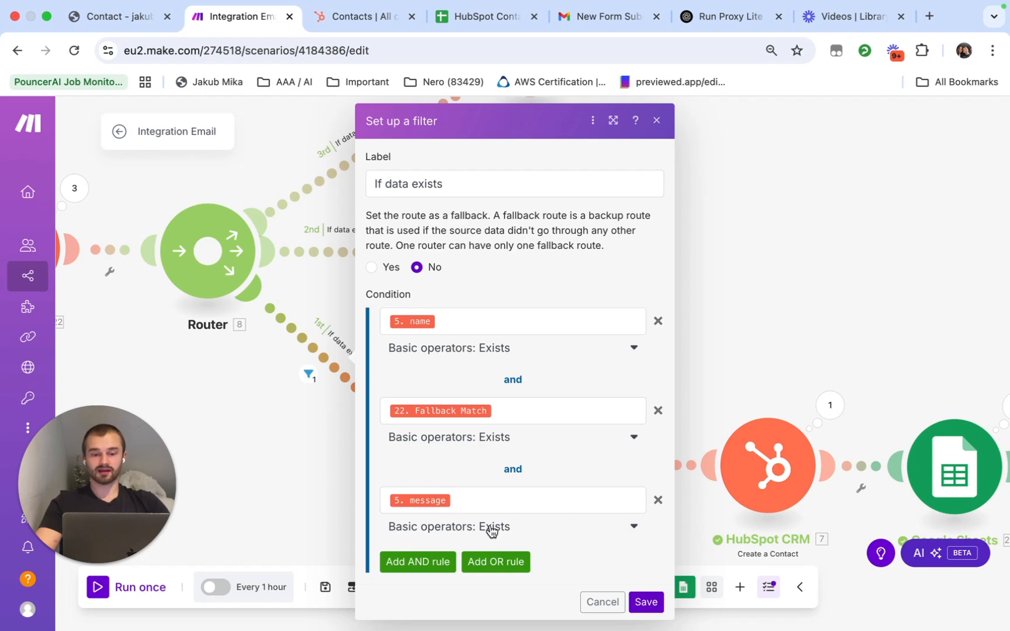
pyautogui.click(295, 449)
# Step: Open the HubSpot Search for Contacts module and examine its connection, output properties, query and search-result filter
pyautogui.click(447, 462)
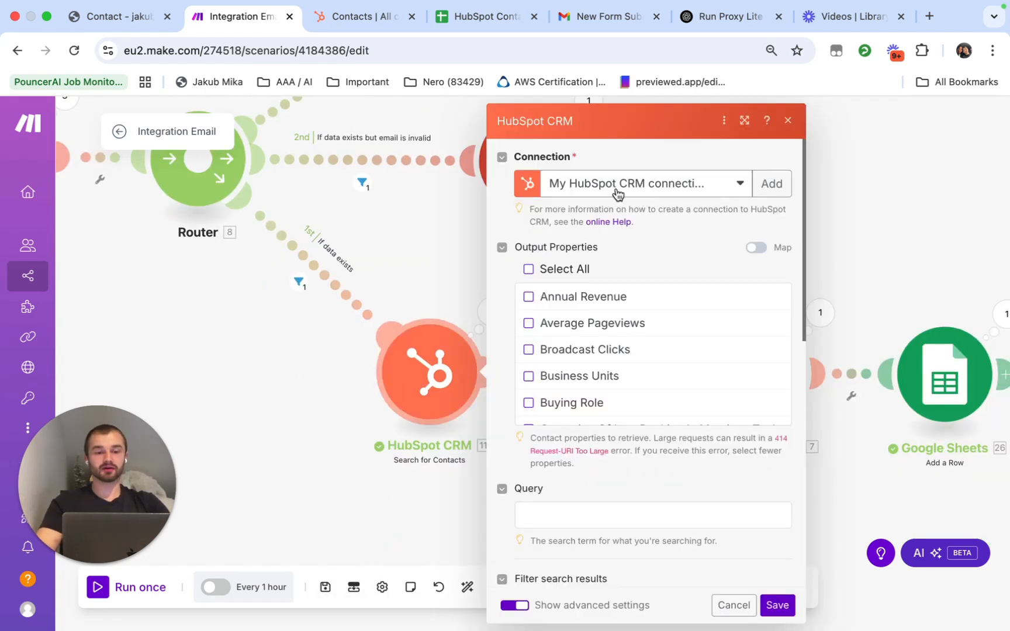
pyautogui.click(621, 188)
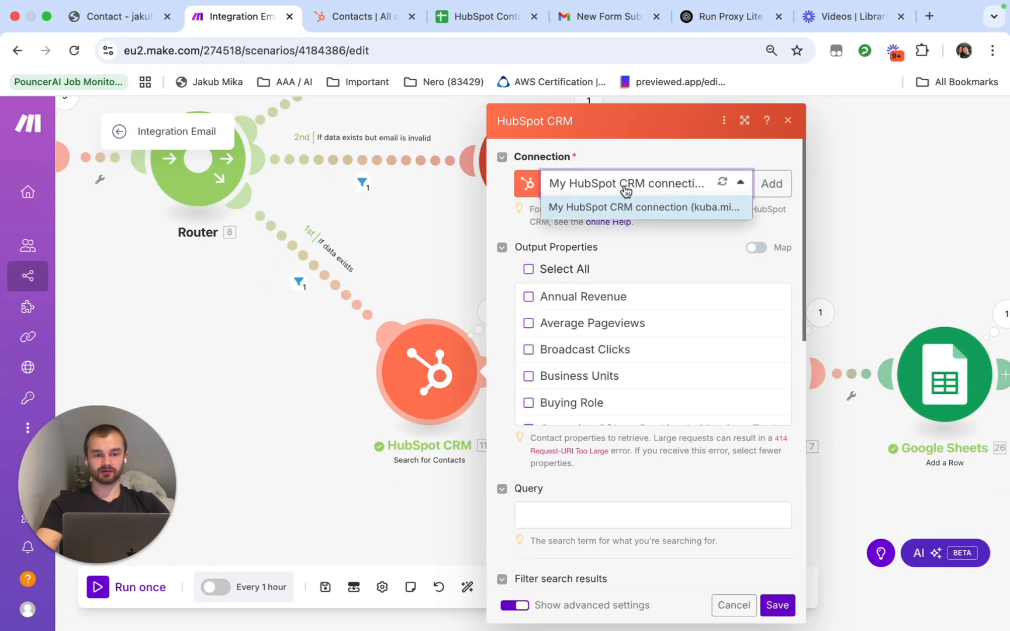
pyautogui.click(623, 190)
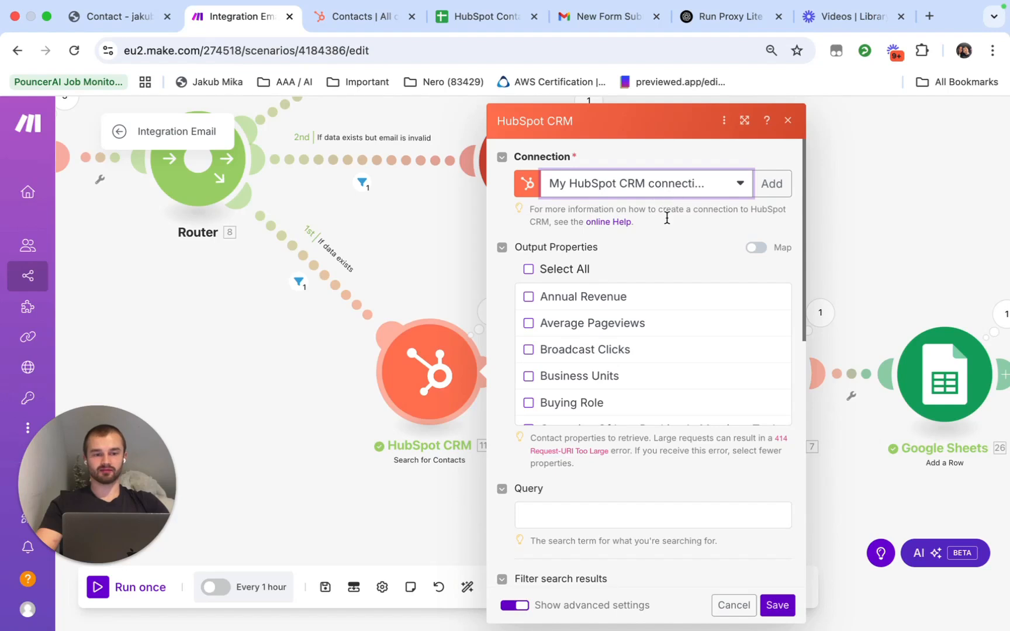
pyautogui.scroll(-5, 549, 361)
pyautogui.scroll(1, 506, 327)
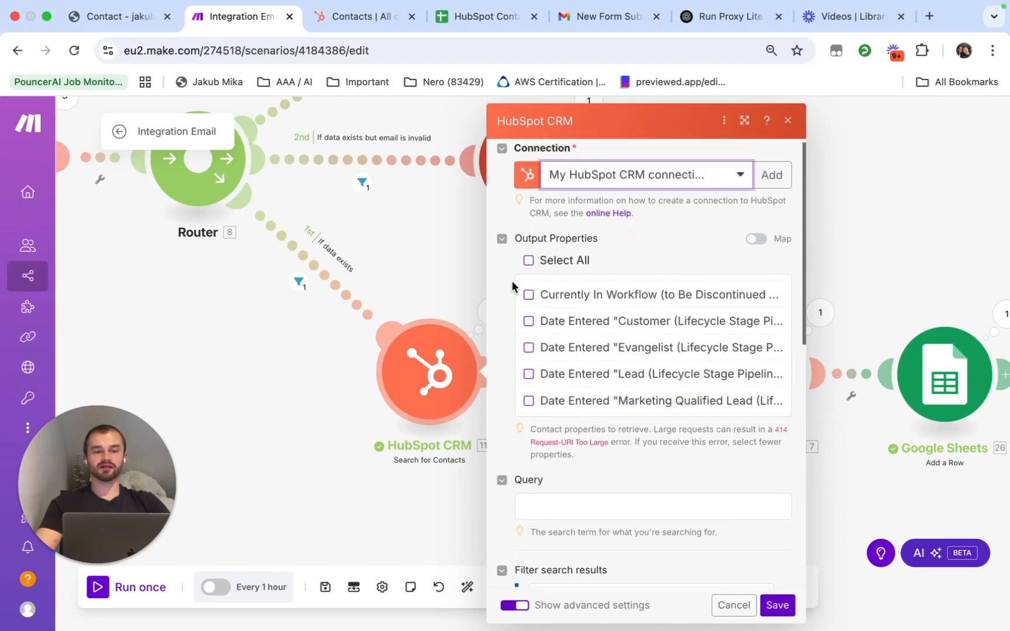
pyautogui.scroll(-1, 510, 298)
pyautogui.scroll(-2, 594, 339)
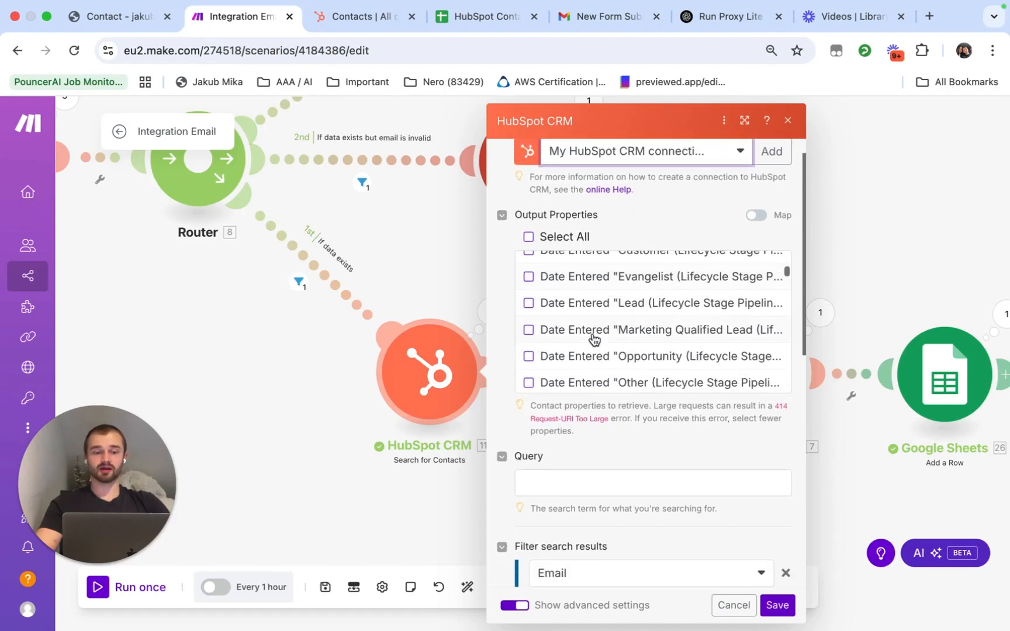
pyautogui.scroll(-8, 594, 339)
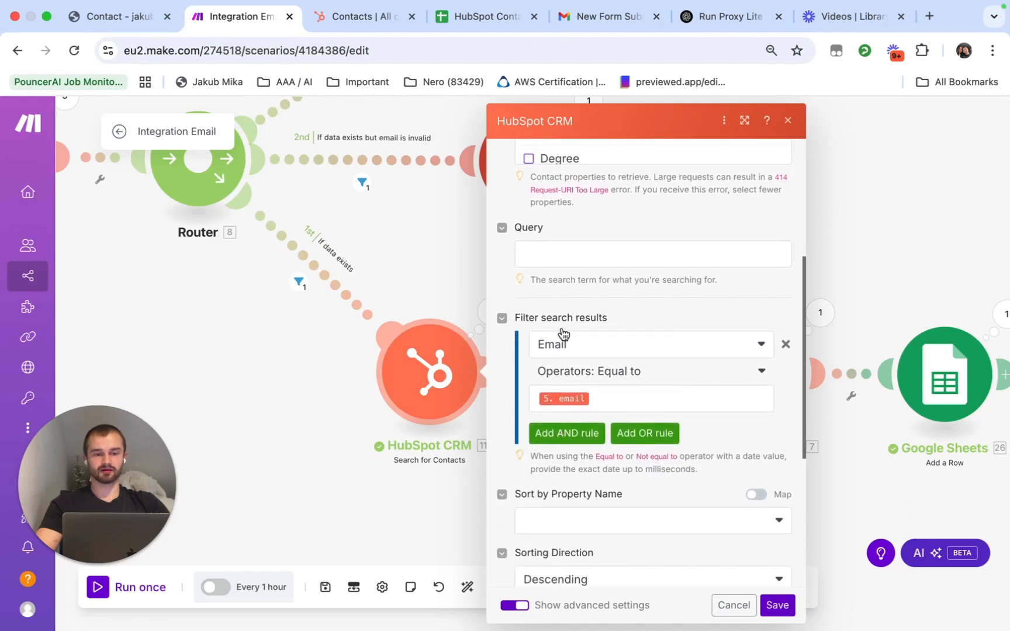
pyautogui.scroll(-4, 619, 339)
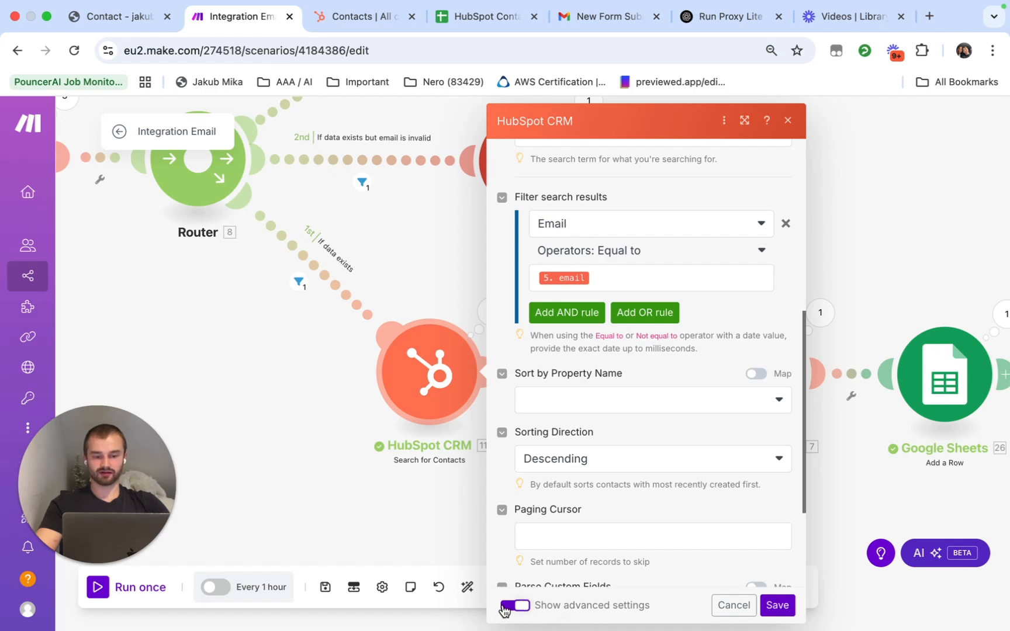
pyautogui.scroll(2, 541, 420)
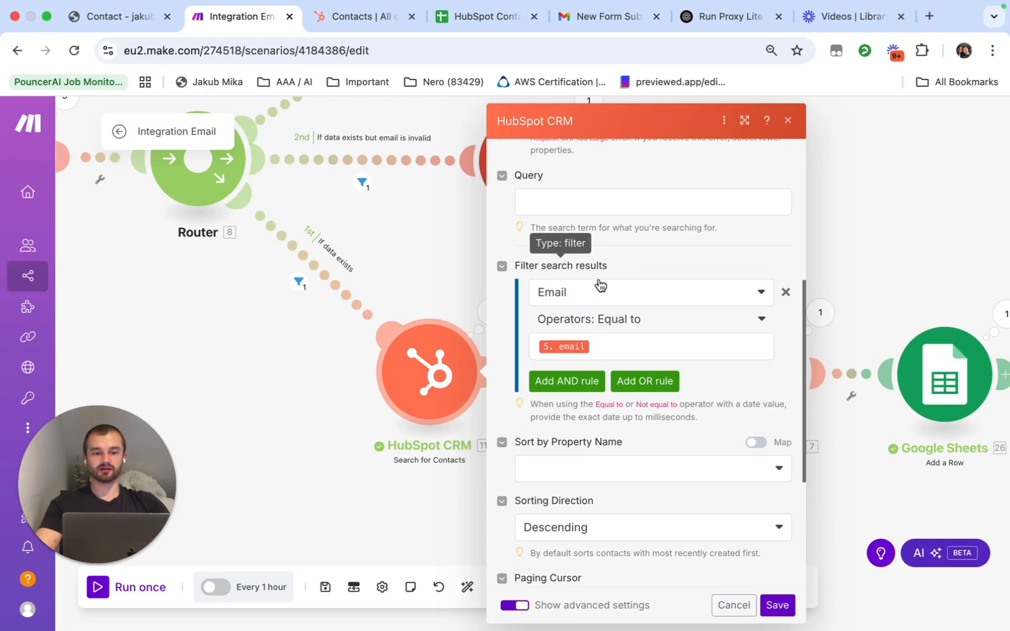
pyautogui.scroll(1, 574, 314)
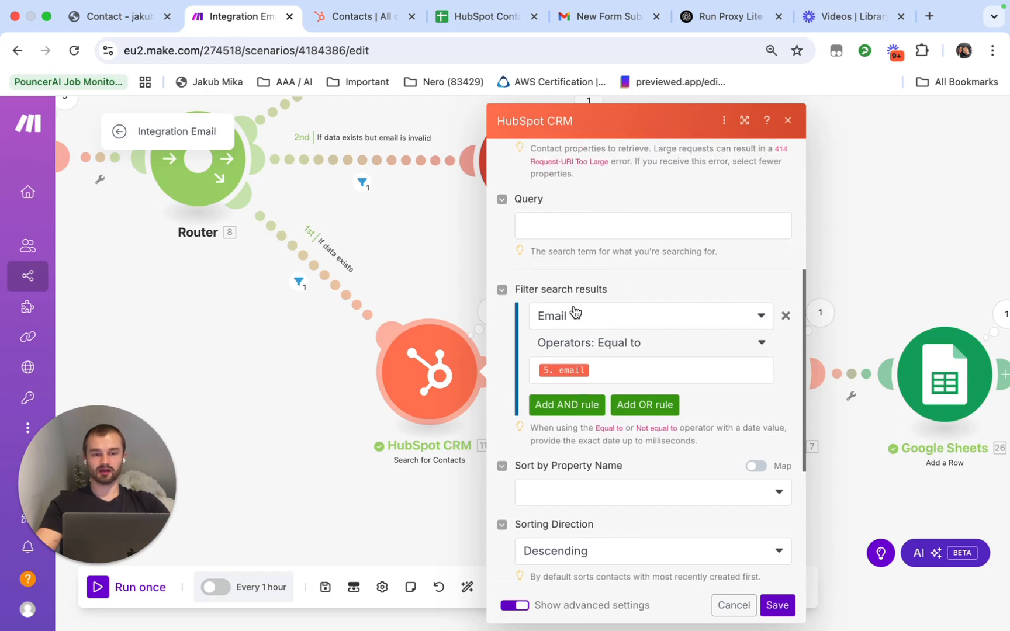
# Step: Search the filter's property list for "email" and choose Email as the property for filtering the contact search results
pyautogui.click(619, 324)
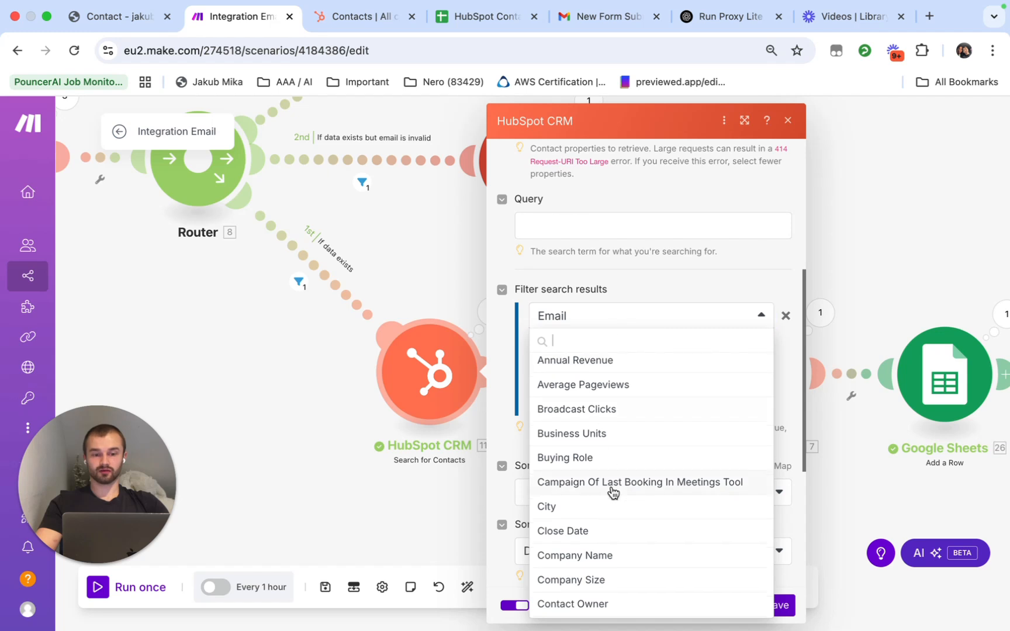
pyautogui.write('emai')
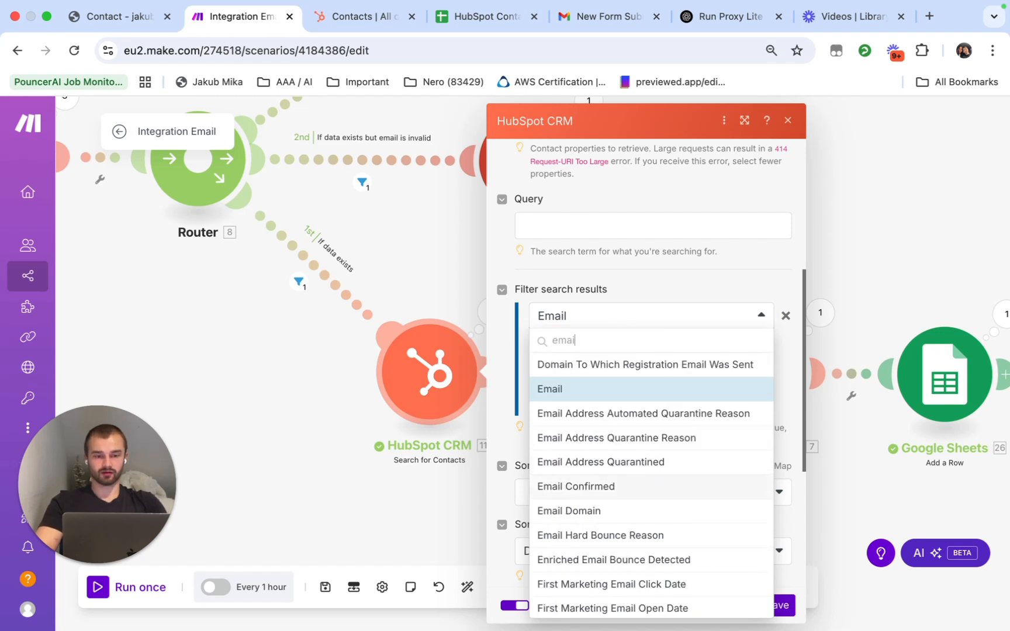
pyautogui.write('l')
pyautogui.click(572, 388)
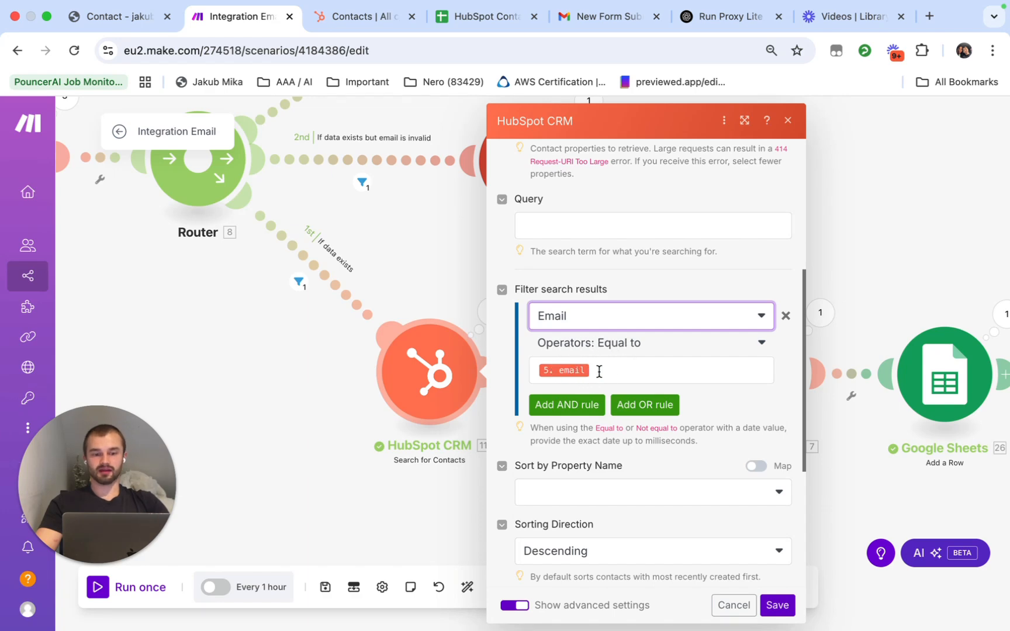
# Step: Review the contact search's sorting, paging, custom-field parsing and limit settings, and save the module
pyautogui.scroll(-1, 668, 347)
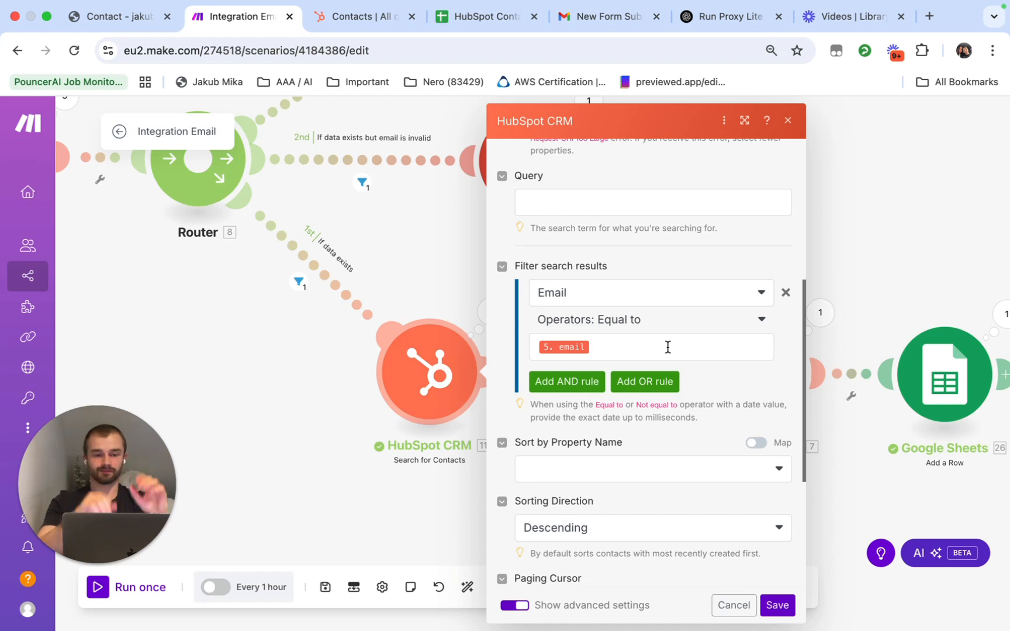
pyautogui.scroll(-2, 619, 424)
pyautogui.scroll(-2, 579, 506)
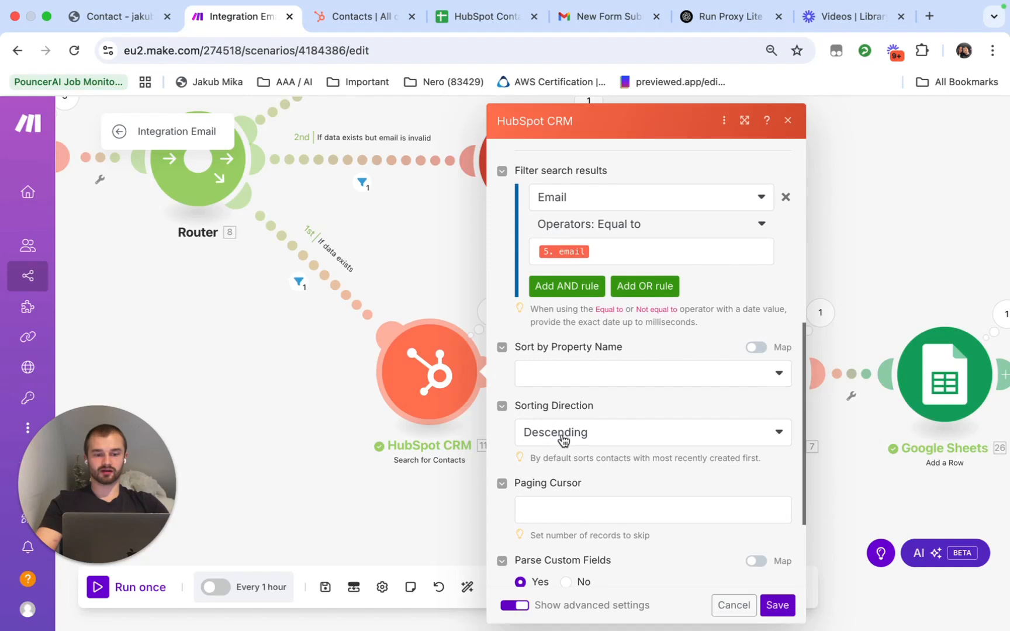
pyautogui.scroll(-5, 562, 462)
pyautogui.click(551, 546)
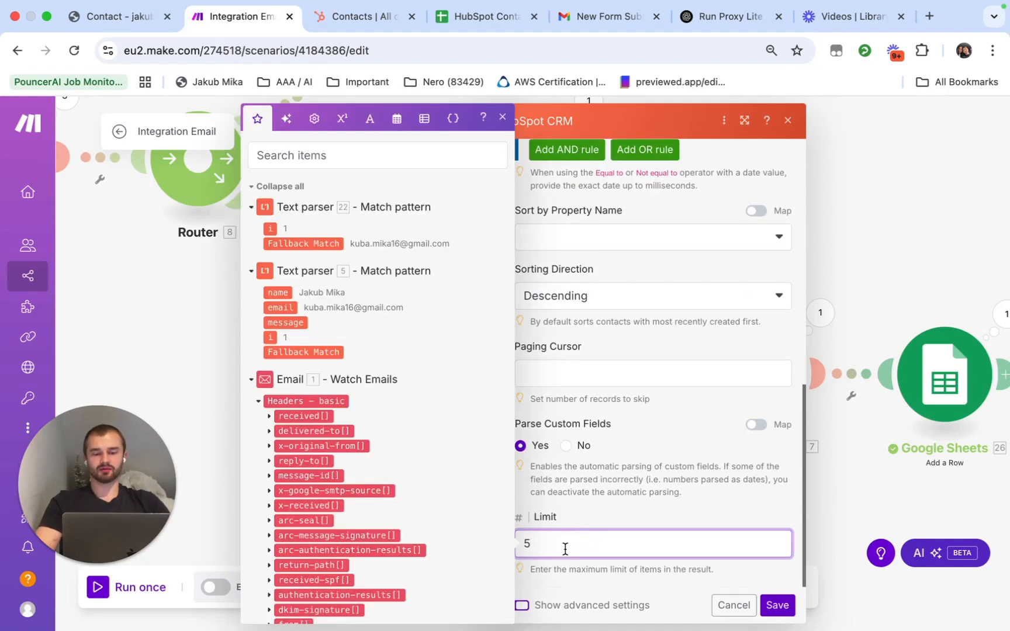
pyautogui.click(783, 611)
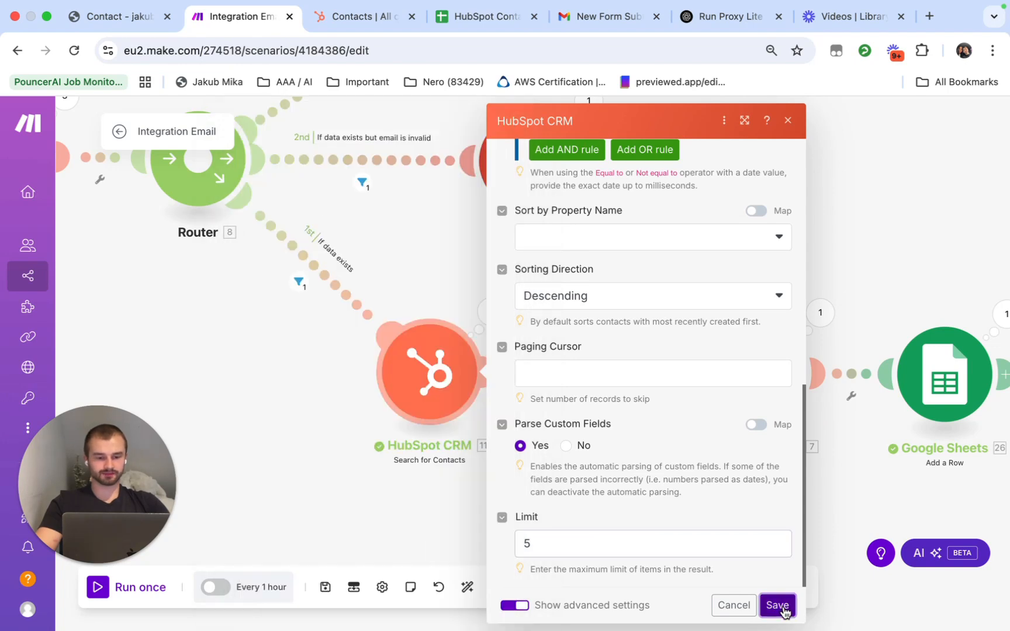
# Step: Review the "If contact doesn't exist in HubSpot" filter condition, then open the run output of the Search for Contacts module
pyautogui.moveTo(586, 462); pyautogui.dragTo(527, 467)
pyautogui.moveTo(528, 463); pyautogui.dragTo(486, 463)
pyautogui.click(502, 395)
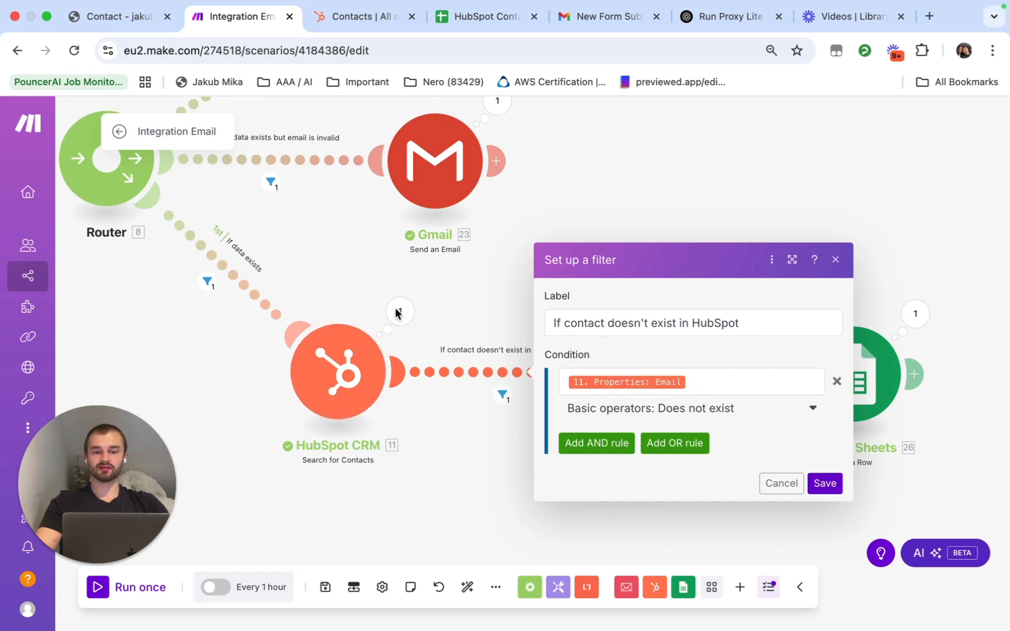
pyautogui.click(378, 307)
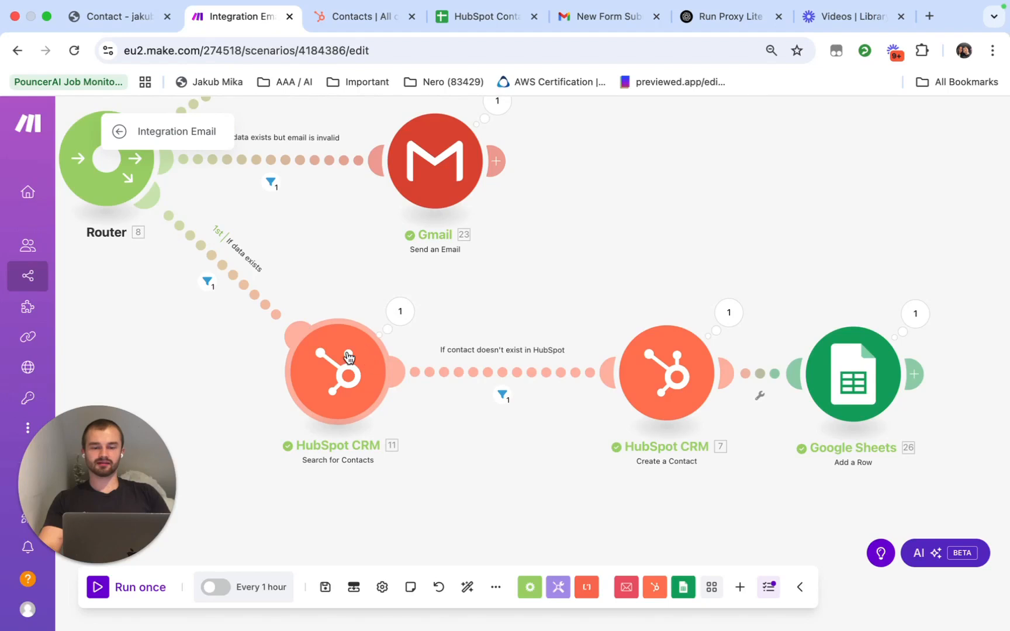
pyautogui.click(401, 312)
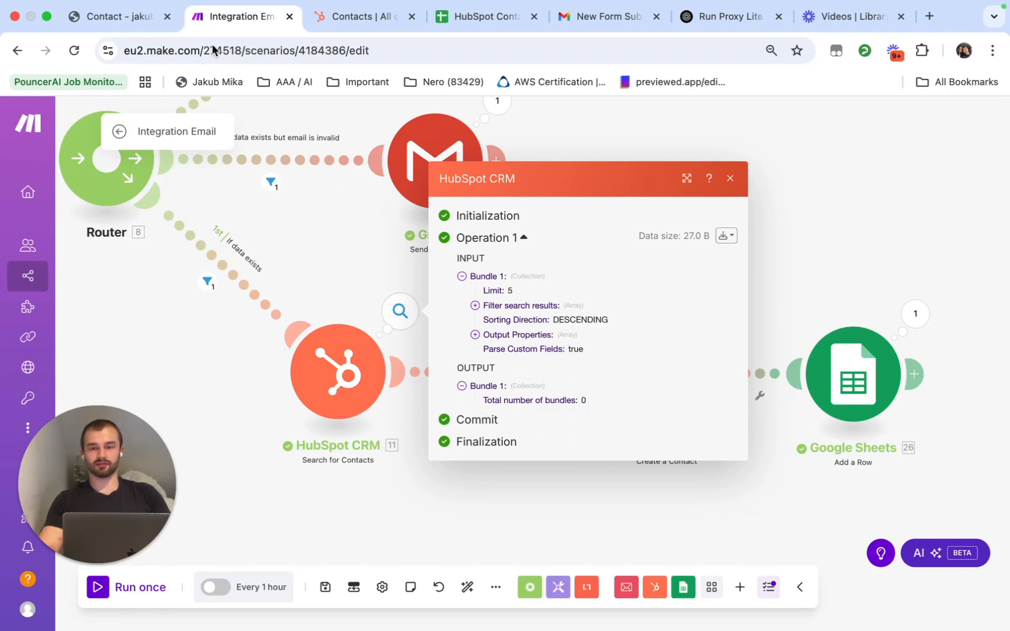
# Step: Submit the website's contact form with a full name, email address and the message "aasdbc", and return to the Make scenario
pyautogui.click(115, 32)
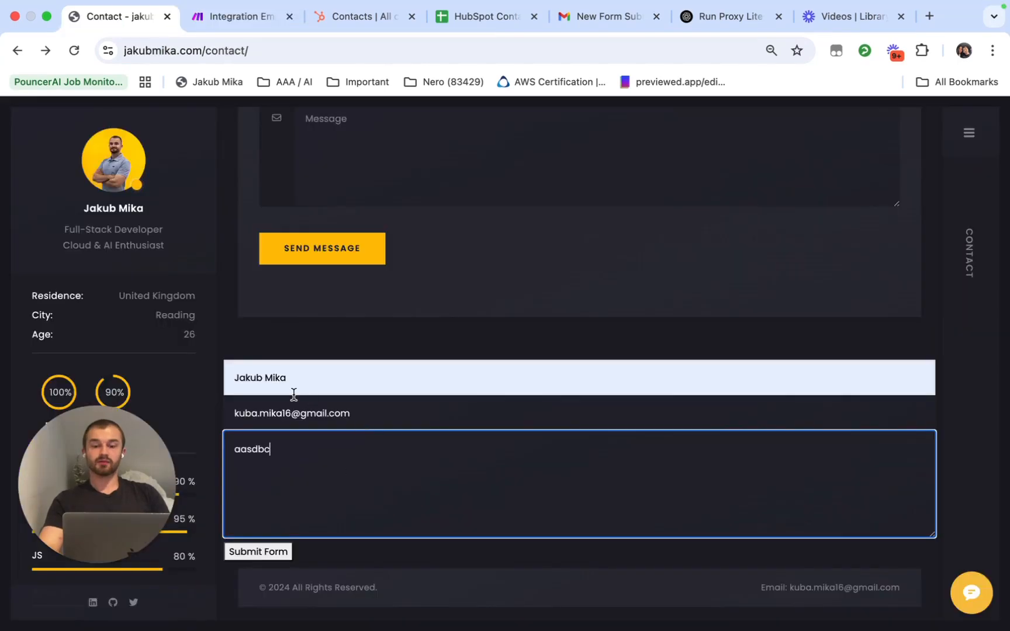
pyautogui.click(276, 558)
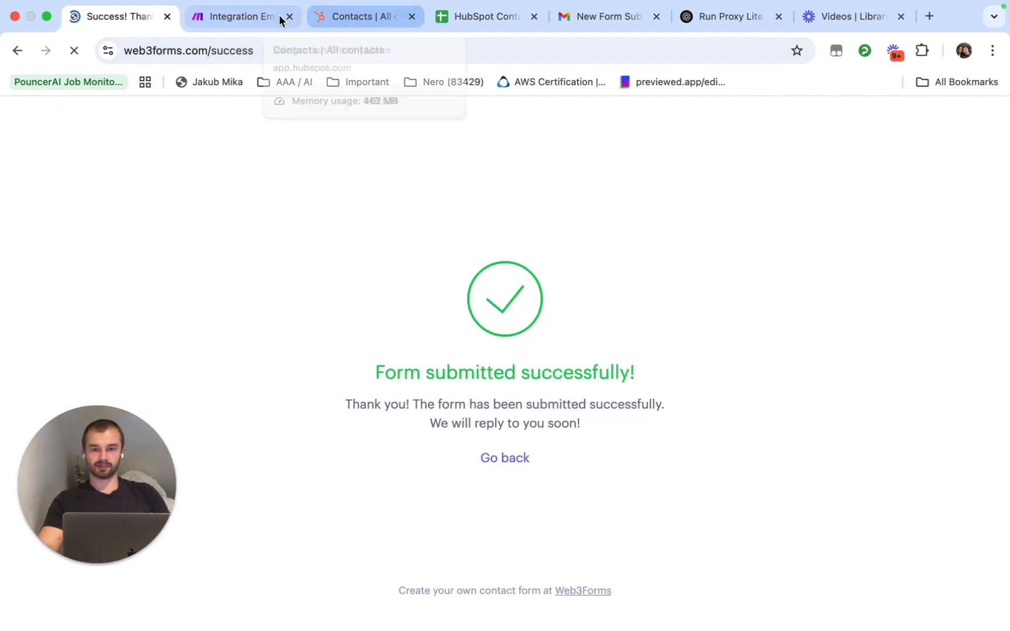
pyautogui.click(280, 21)
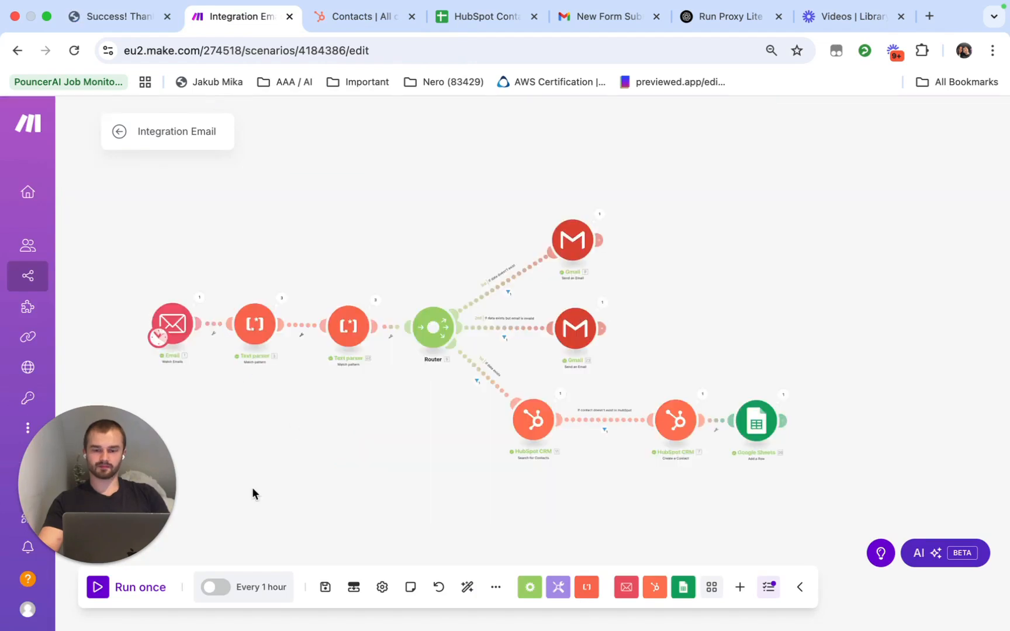
# Step: Run the scenario once and examine the contact's email property in the output of the Search for Contacts module
pyautogui.click(99, 587)
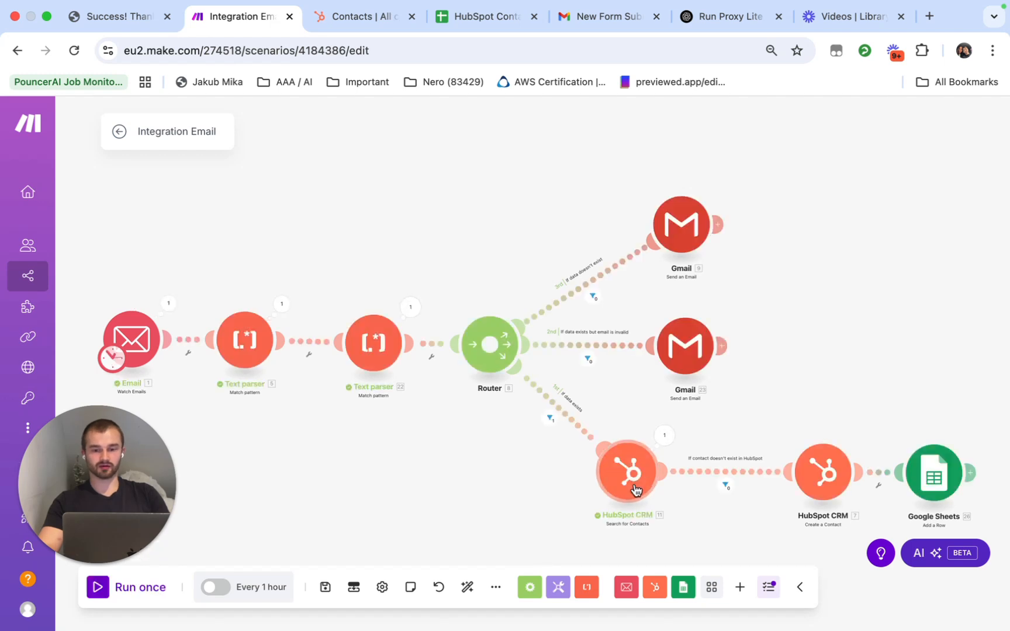
pyautogui.scroll(5, 421, 497)
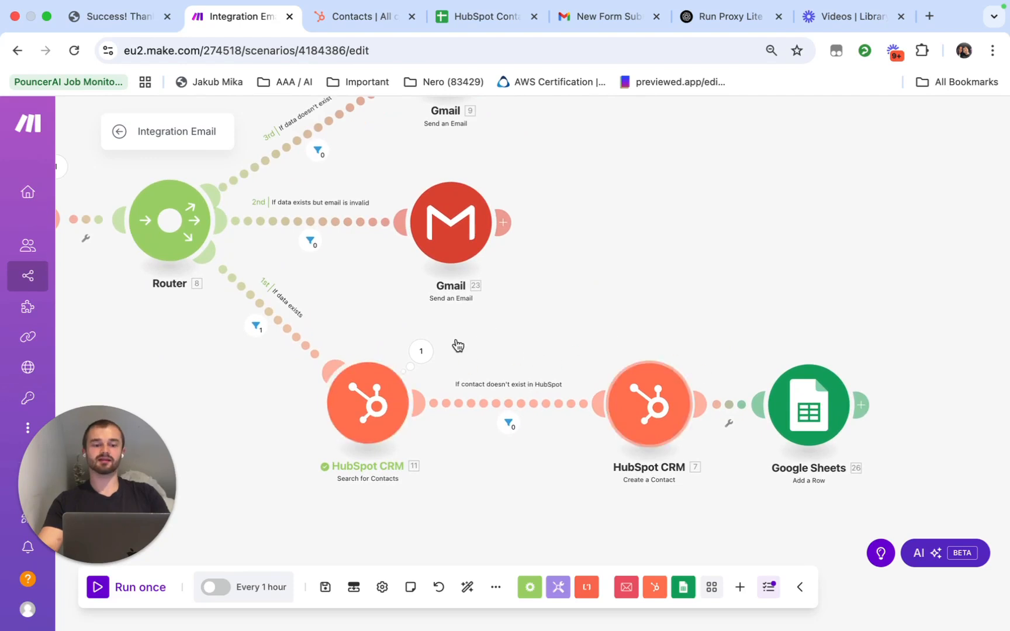
pyautogui.click(420, 352)
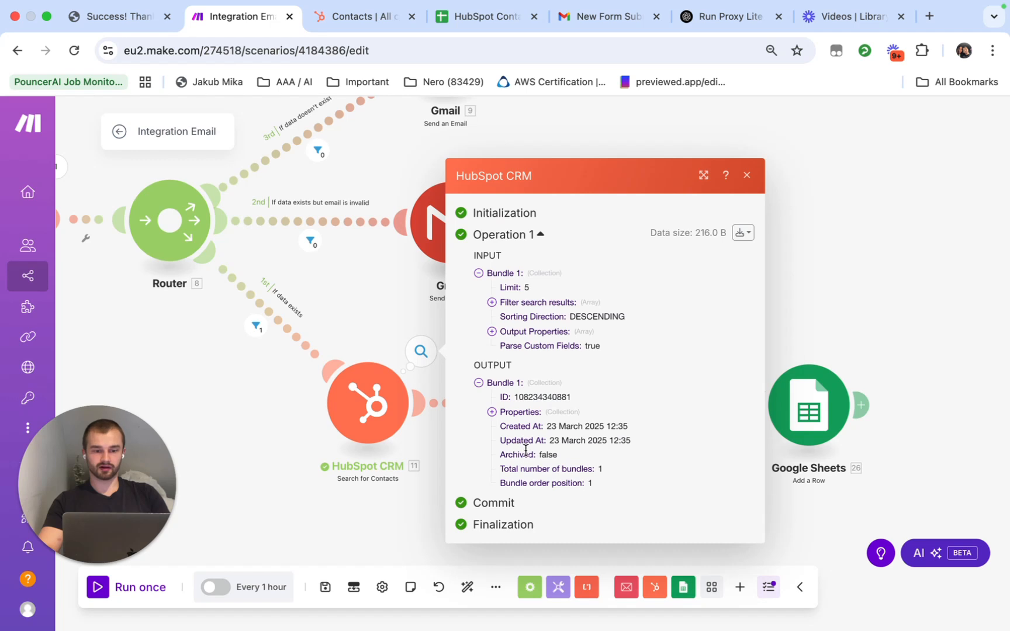
pyautogui.click(492, 412)
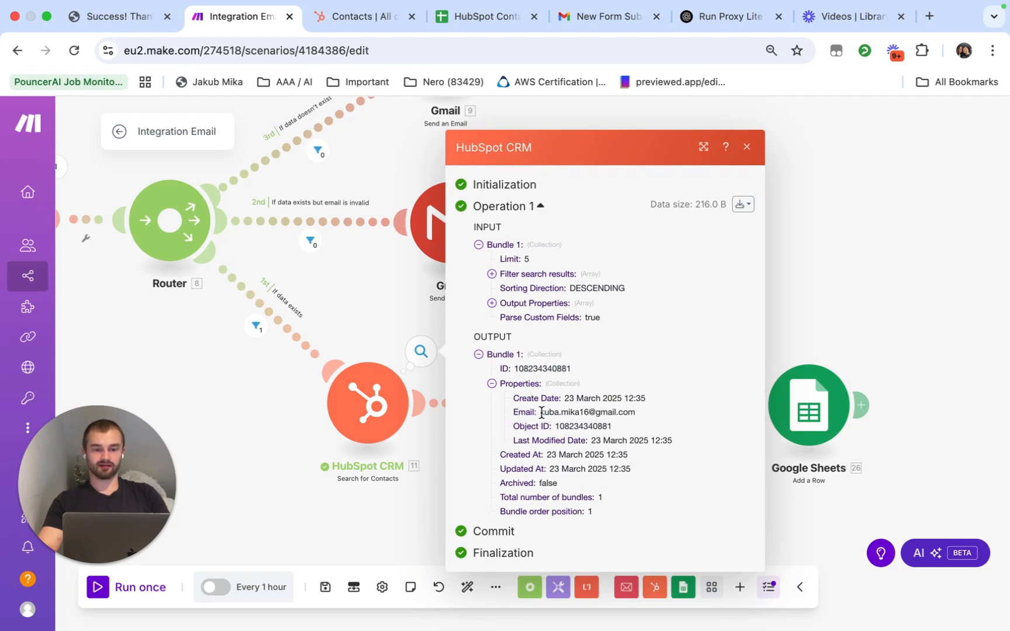
pyautogui.moveTo(540, 412); pyautogui.dragTo(650, 414)
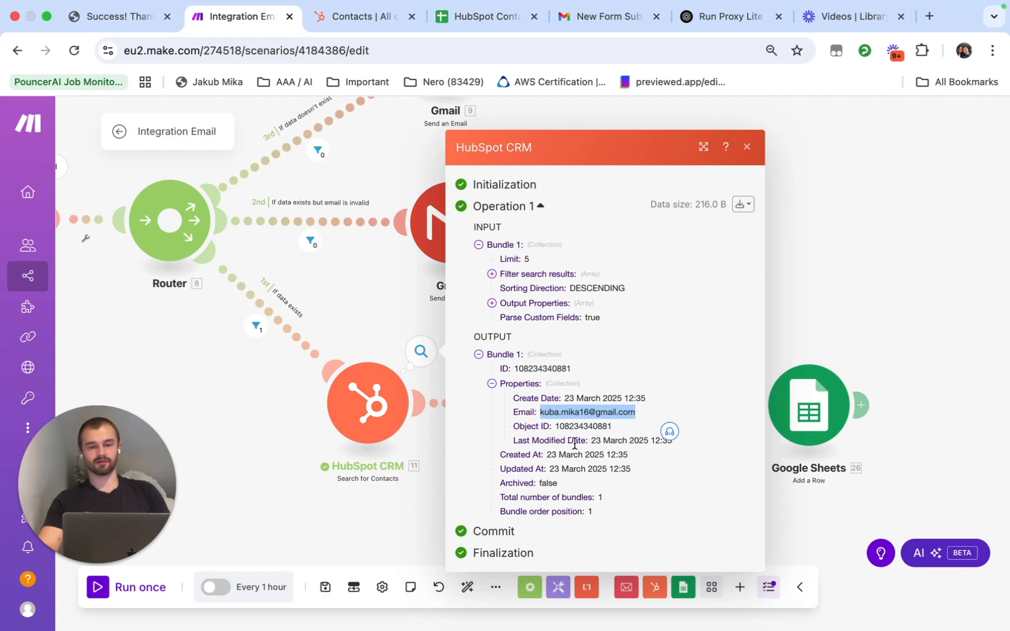
pyautogui.doubleClick(523, 415)
pyautogui.click(372, 505)
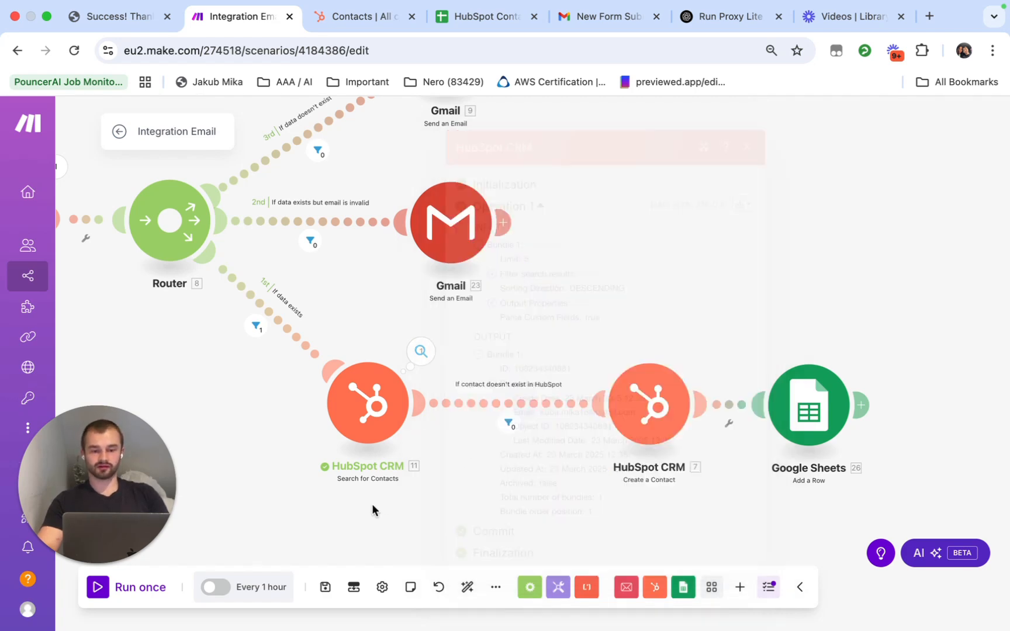
# Step: Compare the "If contact doesn't exist in HubSpot" filter condition with the Email property in the contact search output, and save the filter
pyautogui.click(499, 406)
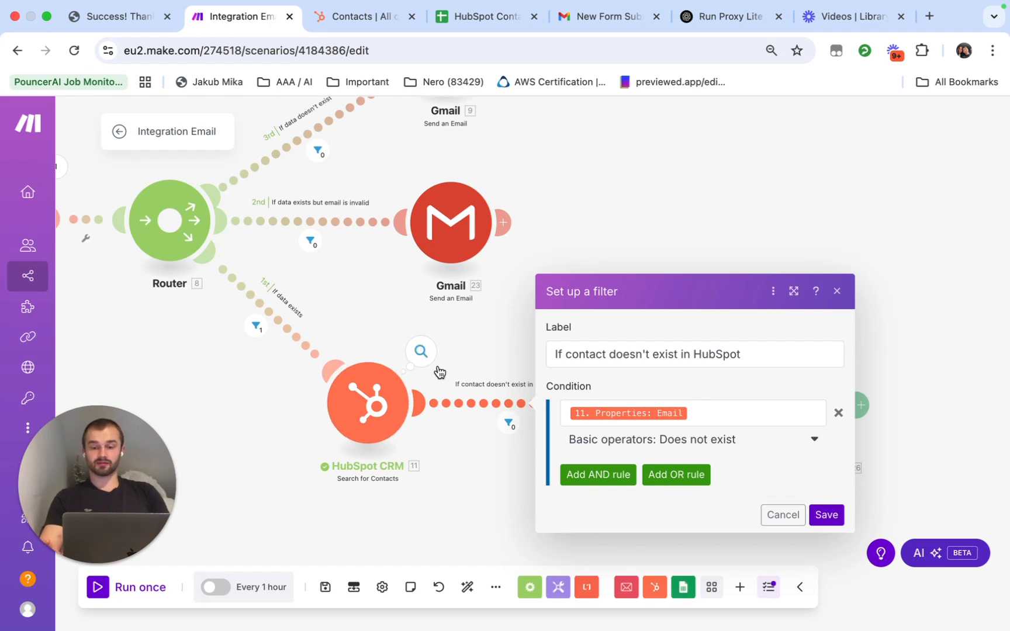
pyautogui.click(421, 352)
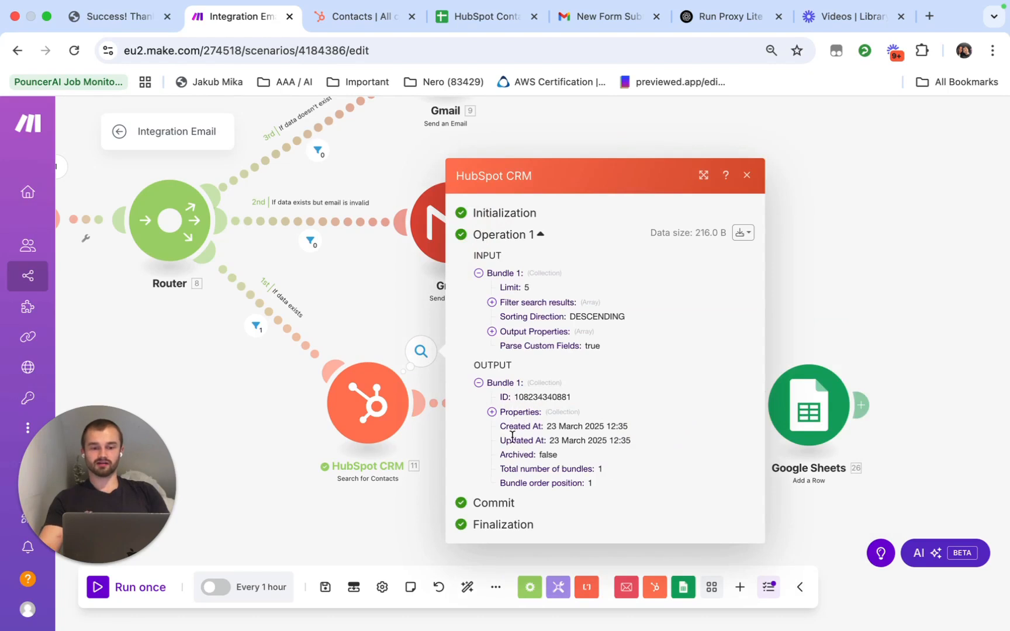
pyautogui.click(492, 412)
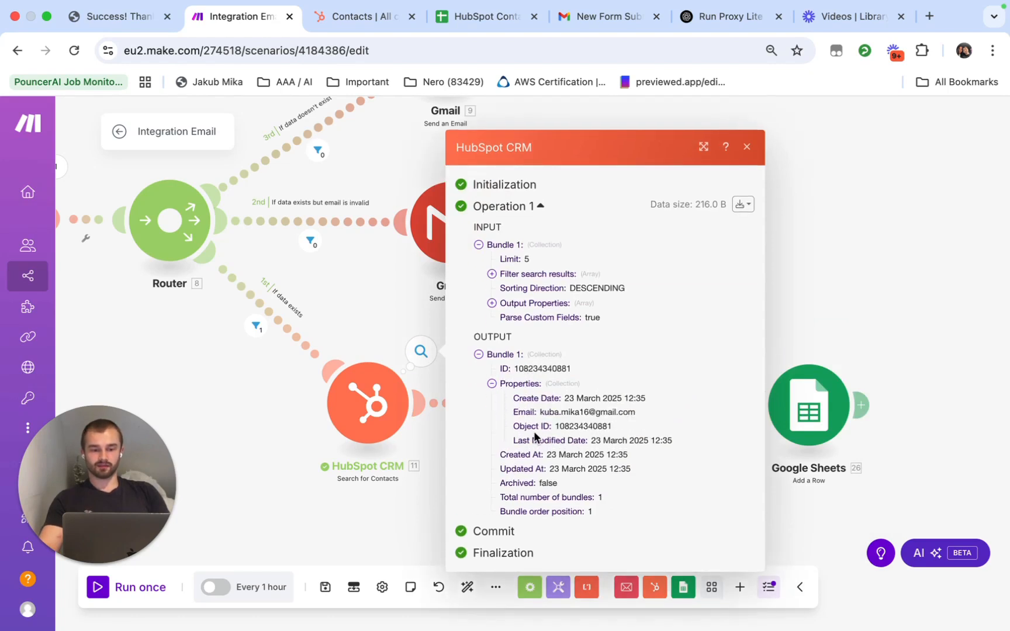
pyautogui.moveTo(513, 412); pyautogui.dragTo(534, 412)
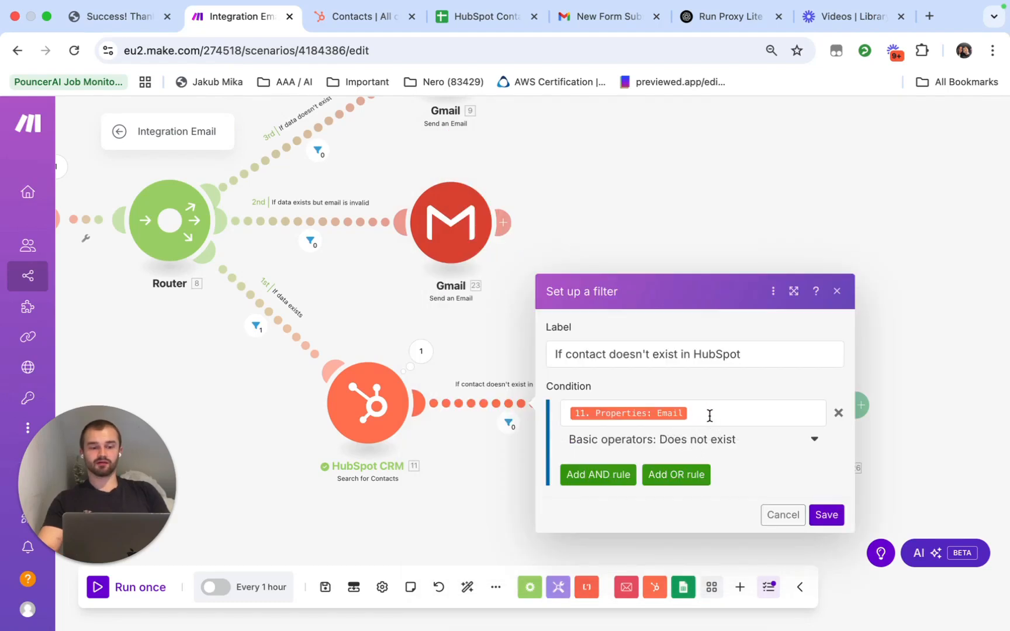
pyautogui.click(837, 517)
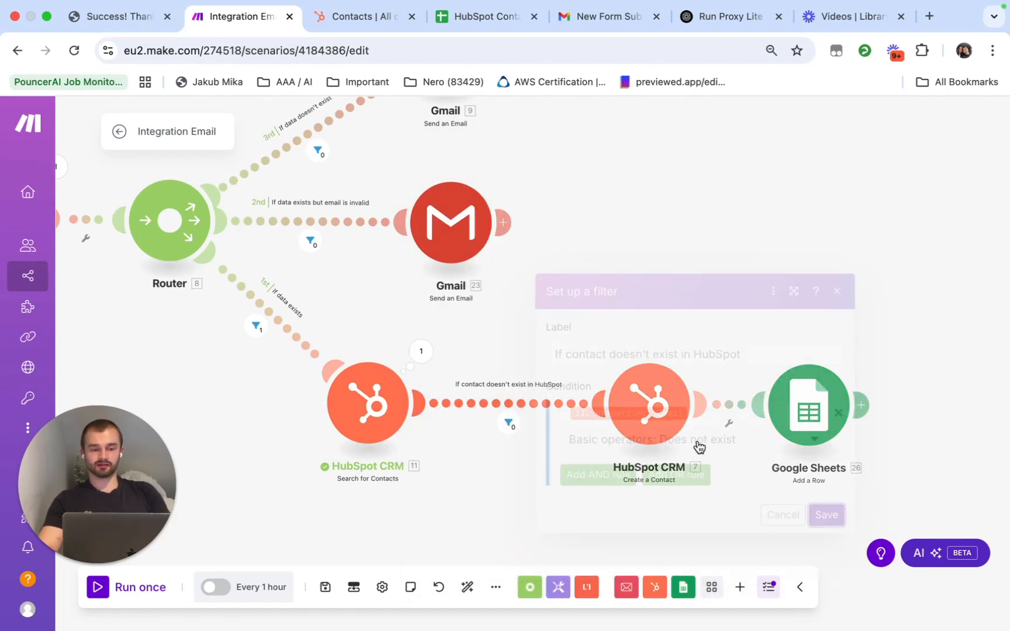
# Step: Review the Create a Contact module's view method and its First Name, Email and Message property mappings, and save the module
pyautogui.click(653, 420)
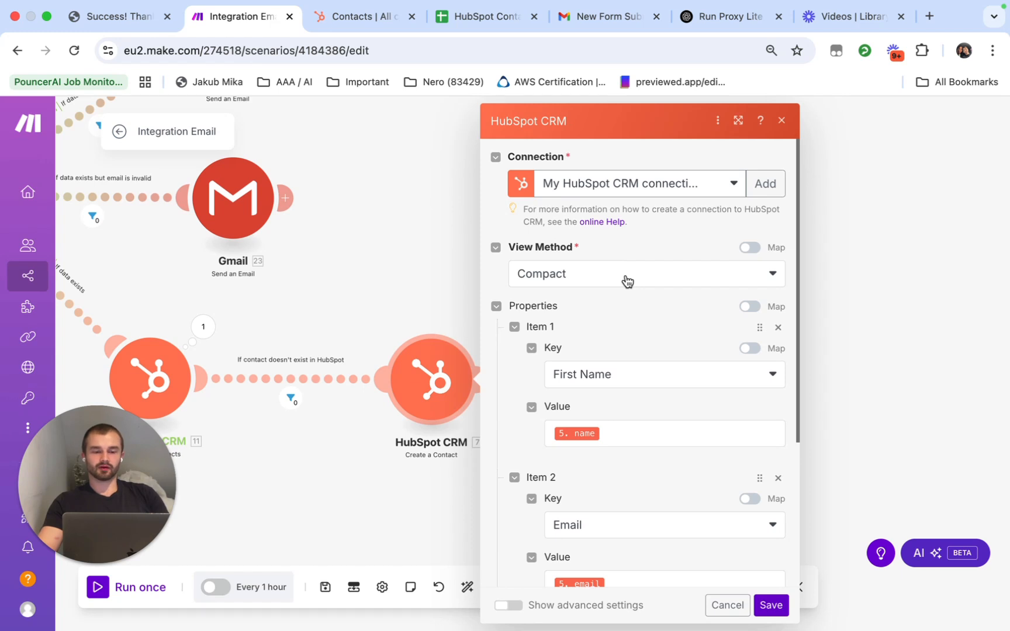
pyautogui.click(555, 272)
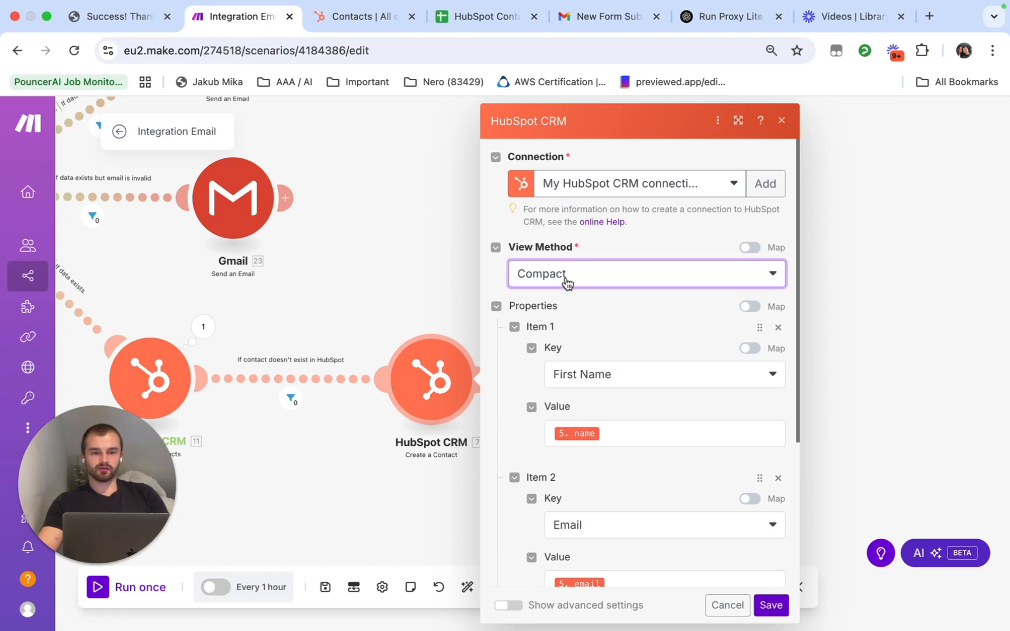
pyautogui.scroll(-1, 586, 322)
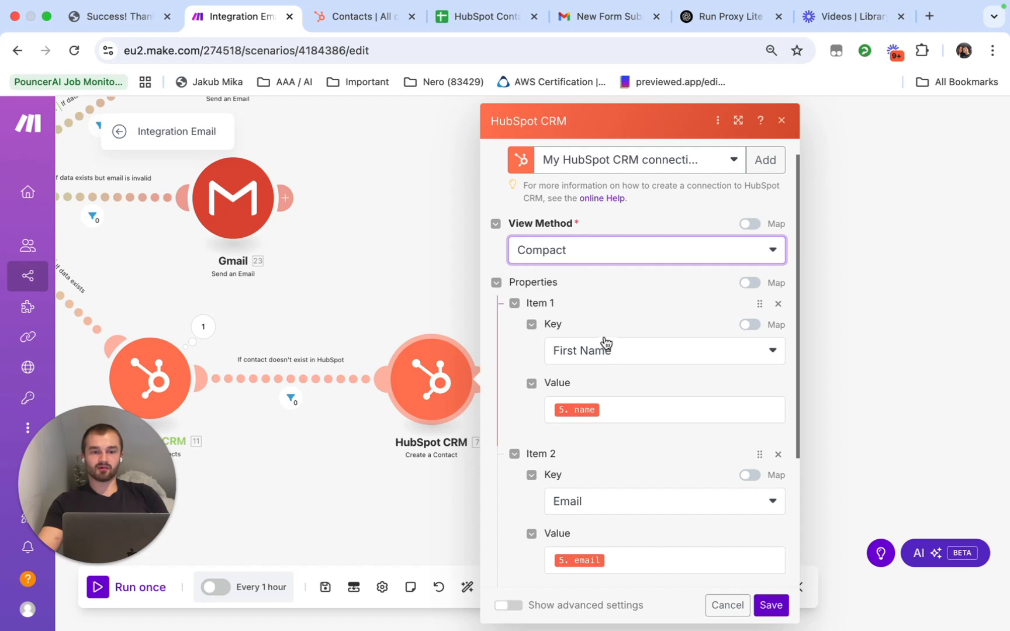
pyautogui.scroll(-1, 608, 350)
pyautogui.click(627, 336)
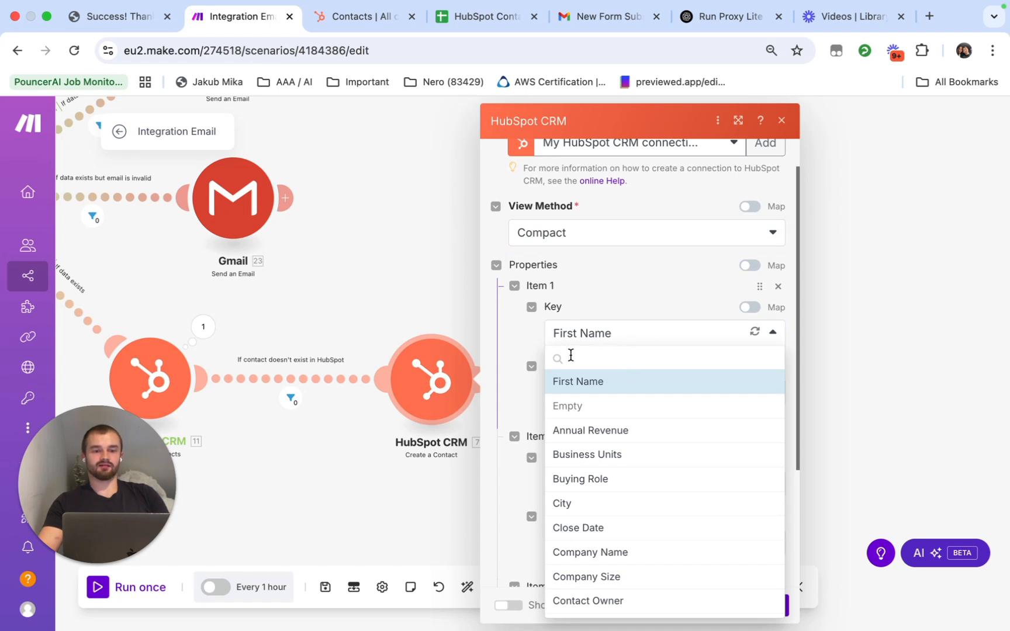
pyautogui.click(512, 339)
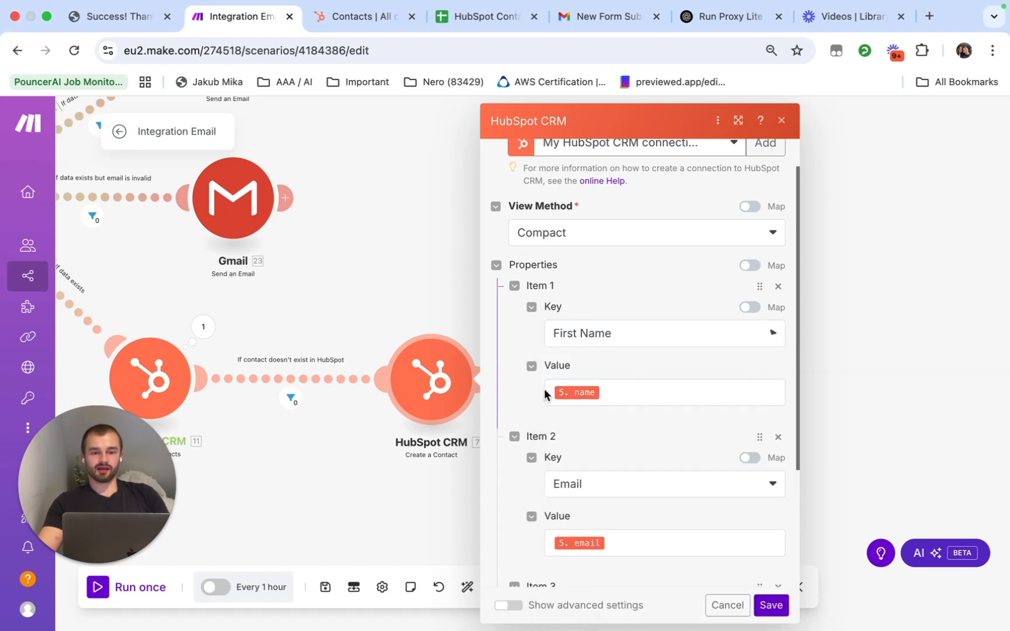
pyautogui.scroll(-3, 613, 407)
pyautogui.scroll(-1, 615, 409)
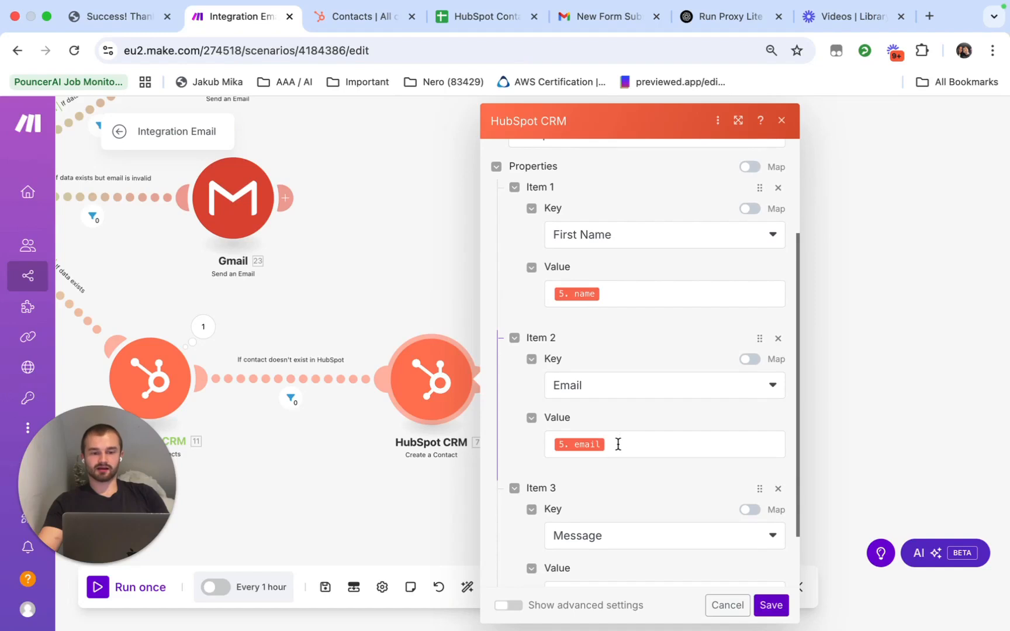
pyautogui.scroll(-3, 618, 444)
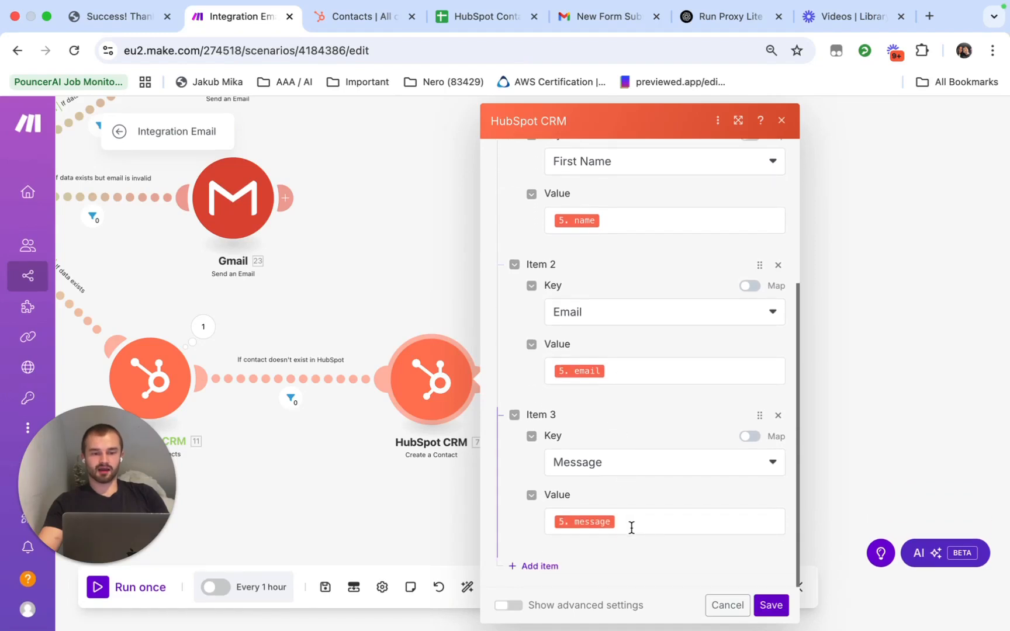
pyautogui.click(771, 605)
# Step: Open the Google Sheets Add a Row module's settings and check the column headers in the HubSpot Contacts spreadsheet
pyautogui.click(588, 387)
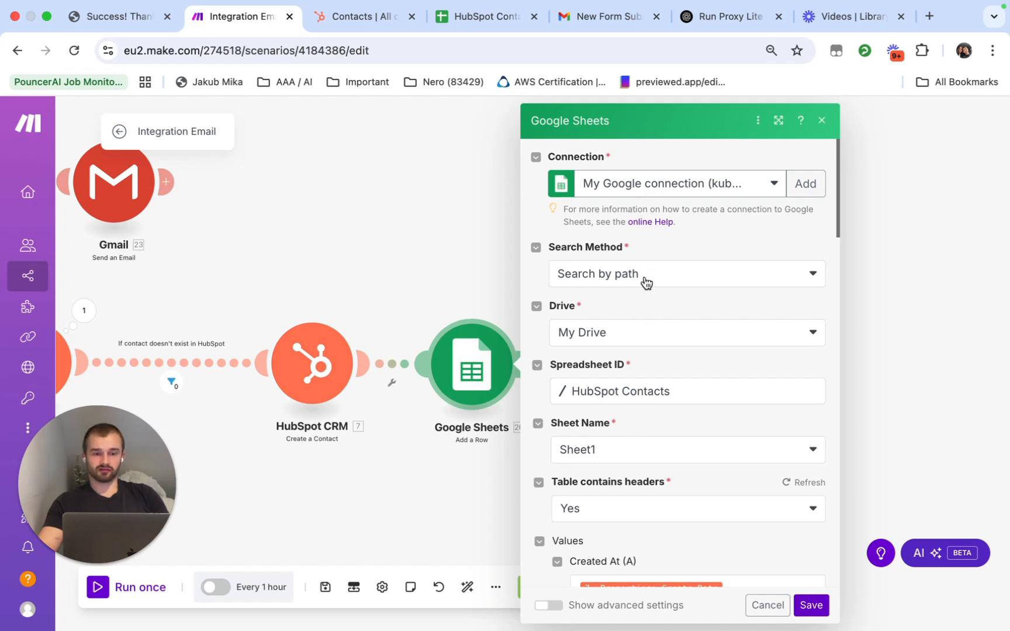
pyautogui.scroll(-1, 680, 398)
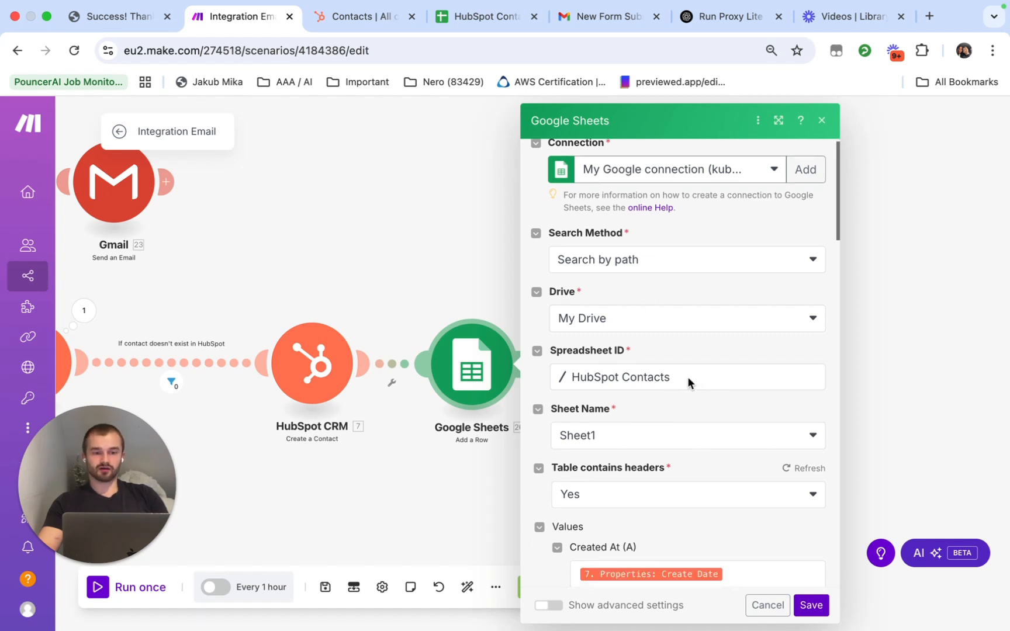
pyautogui.click(485, 17)
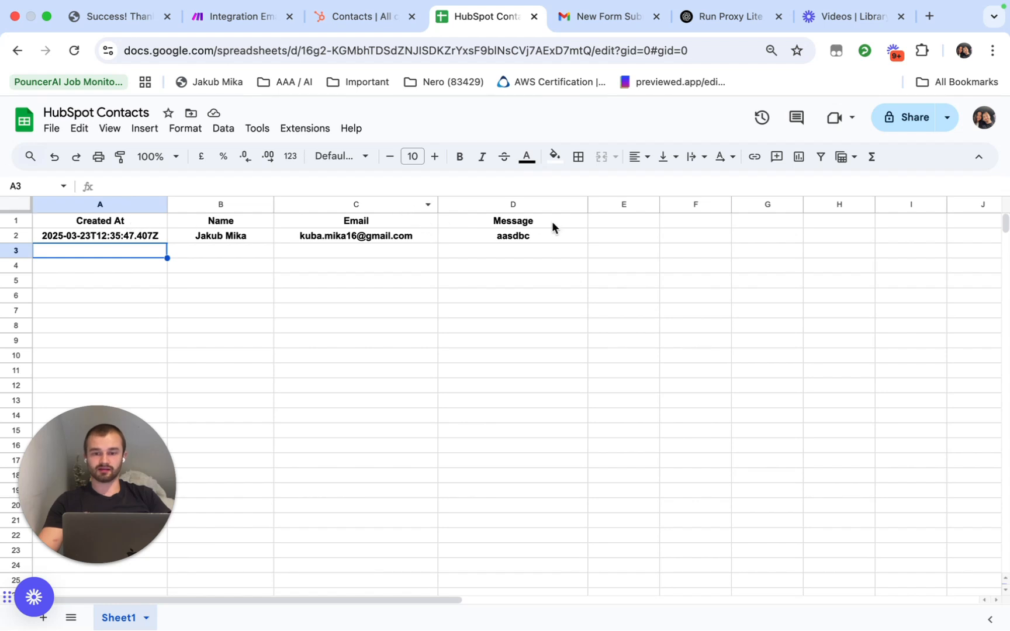
pyautogui.click(237, 16)
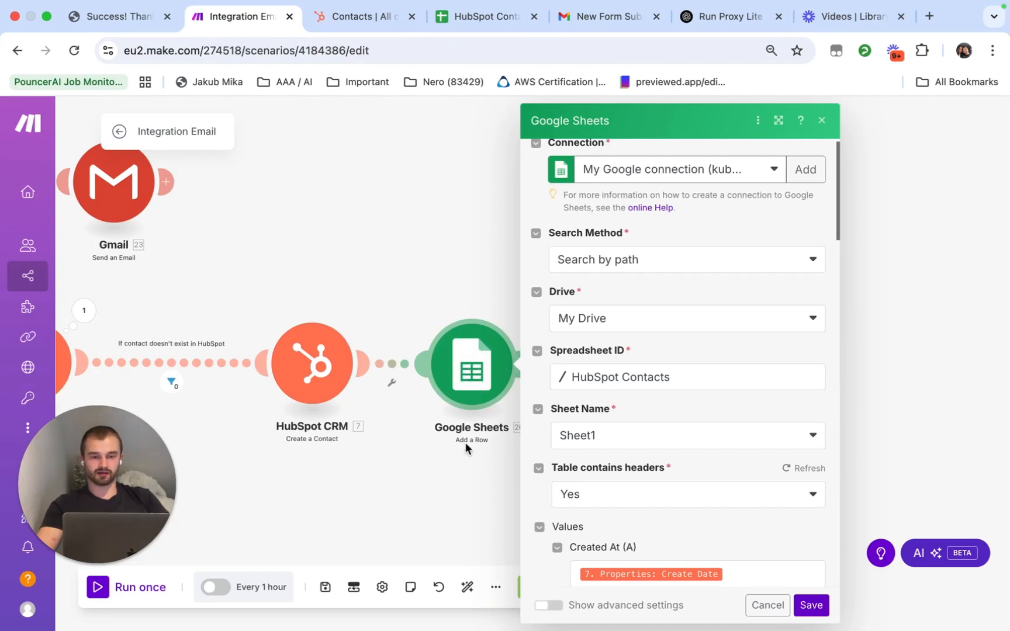
# Step: Review the Add a Row module's spreadsheet choice, sheet name, header setting and Created At, Name, Email and Message mappings, and save it
pyautogui.click(634, 377)
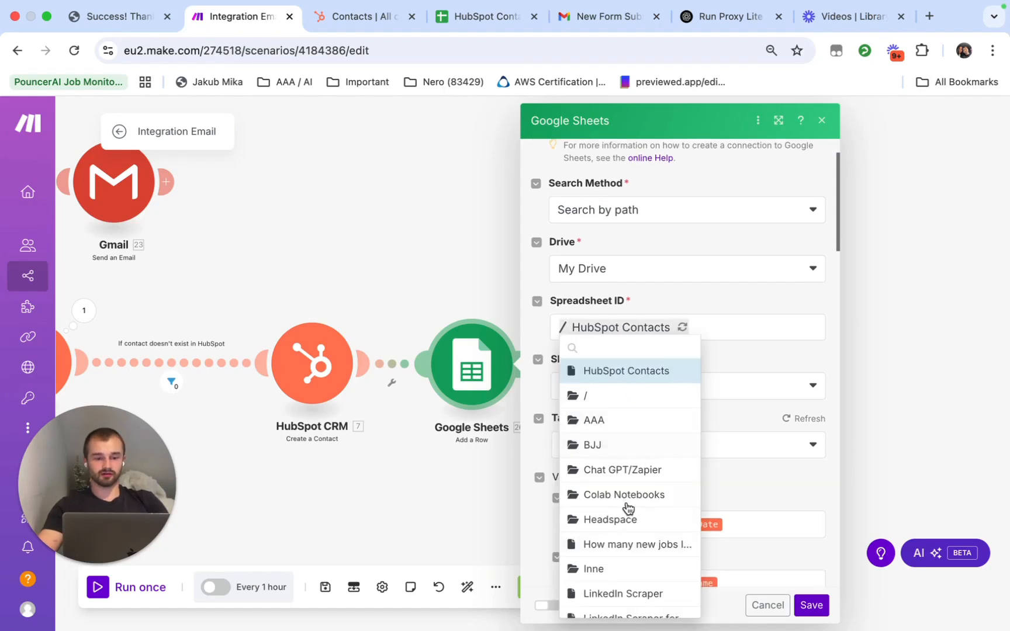
pyautogui.click(613, 376)
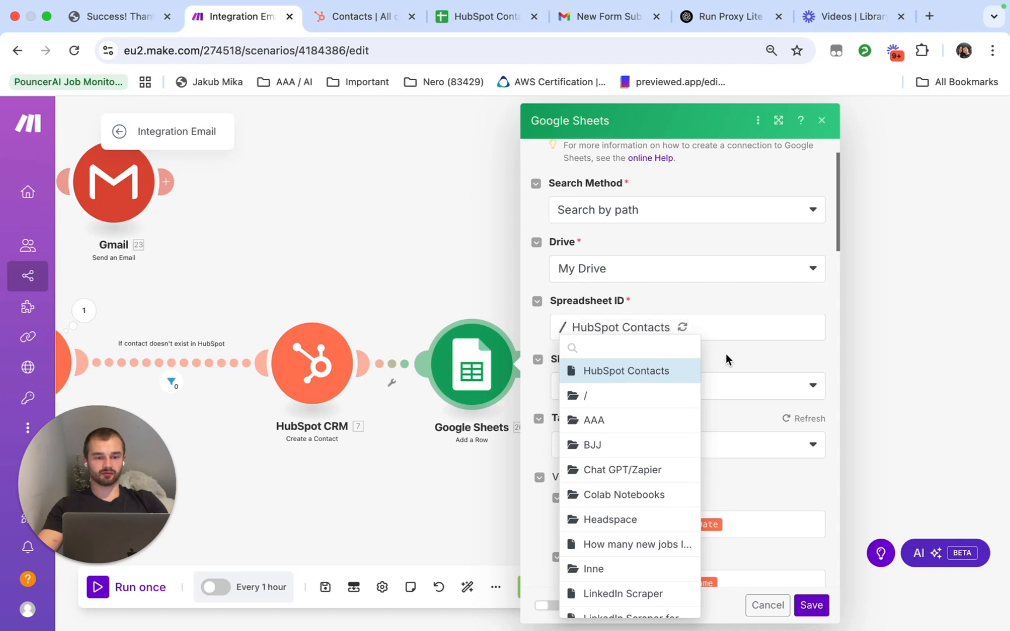
pyautogui.scroll(-1, 726, 354)
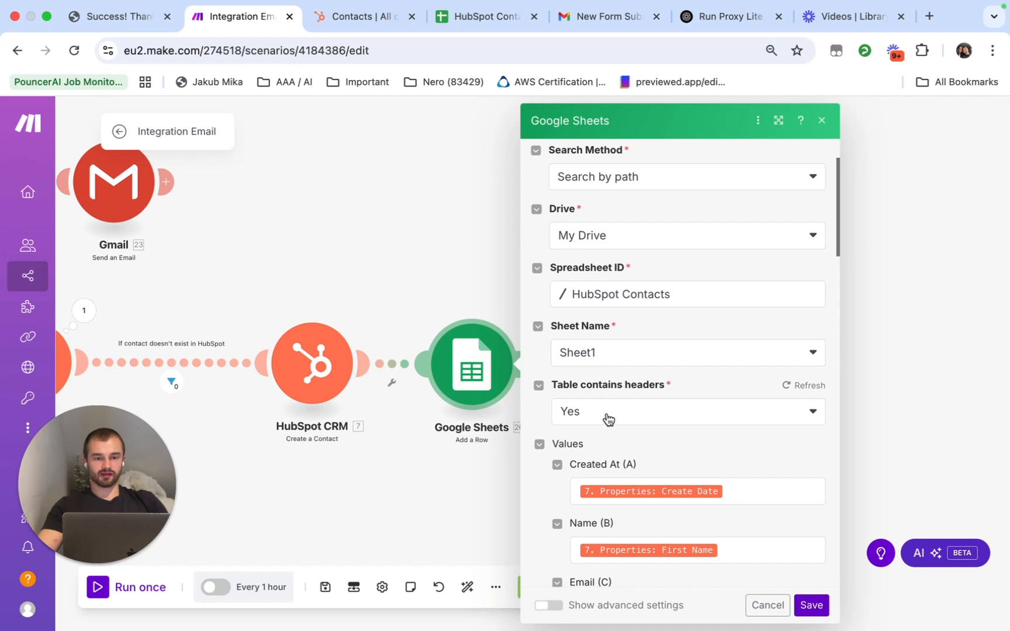
pyautogui.scroll(-2, 605, 416)
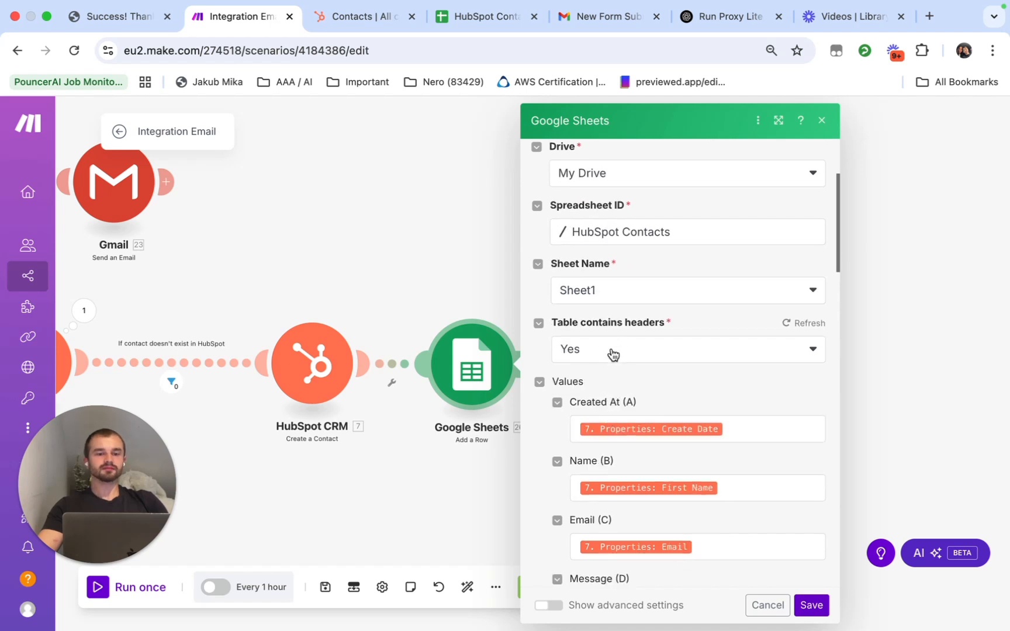
pyautogui.scroll(-1, 624, 386)
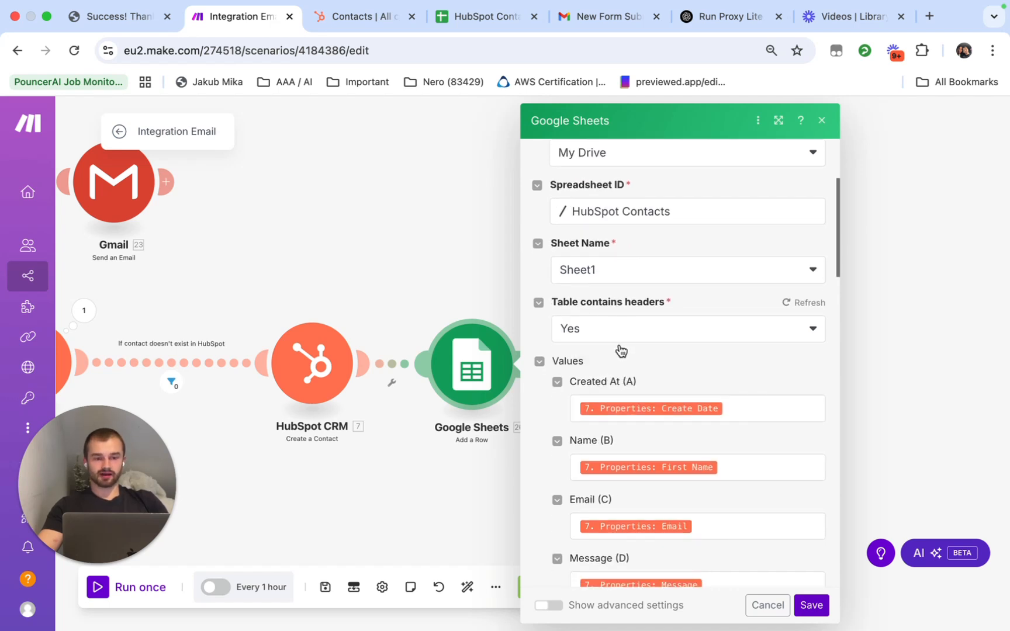
pyautogui.scroll(-1, 622, 349)
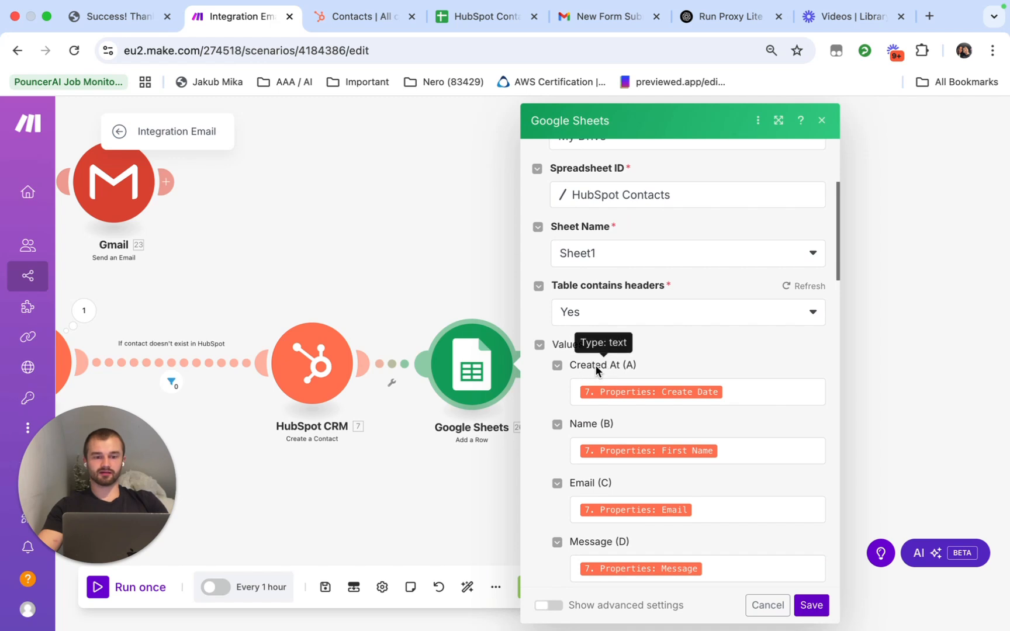
pyautogui.scroll(-1, 599, 370)
pyautogui.scroll(-1, 591, 418)
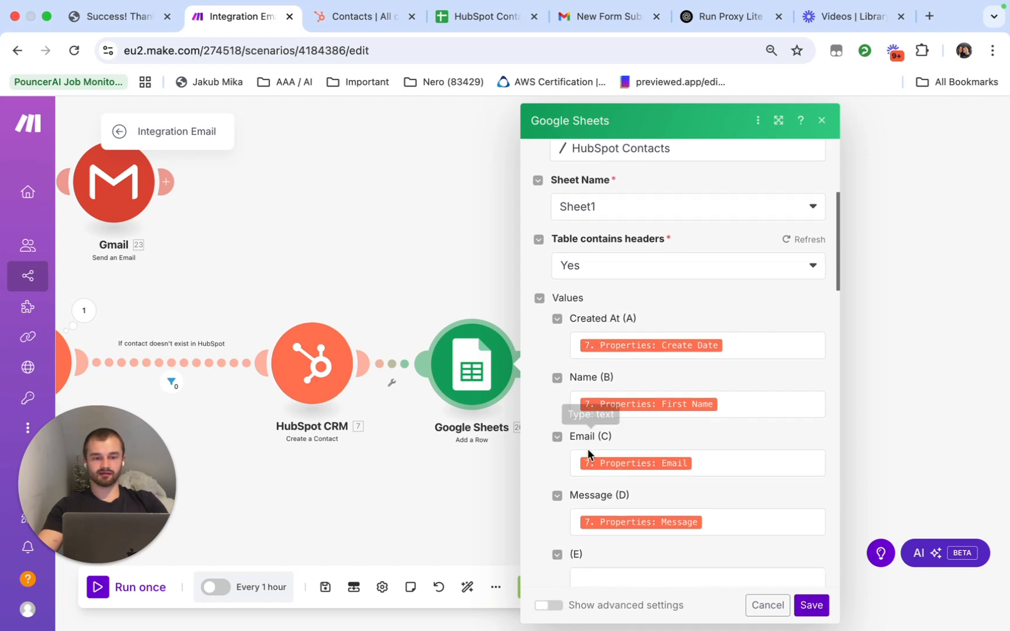
pyautogui.scroll(-2, 600, 509)
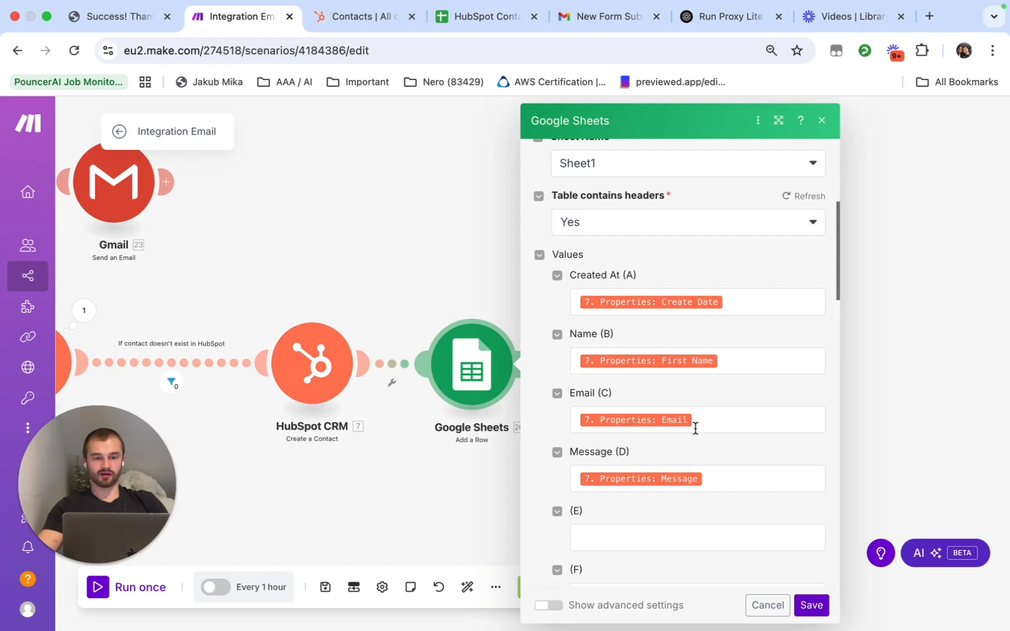
pyautogui.scroll(-1, 690, 454)
pyautogui.scroll(-15, 677, 466)
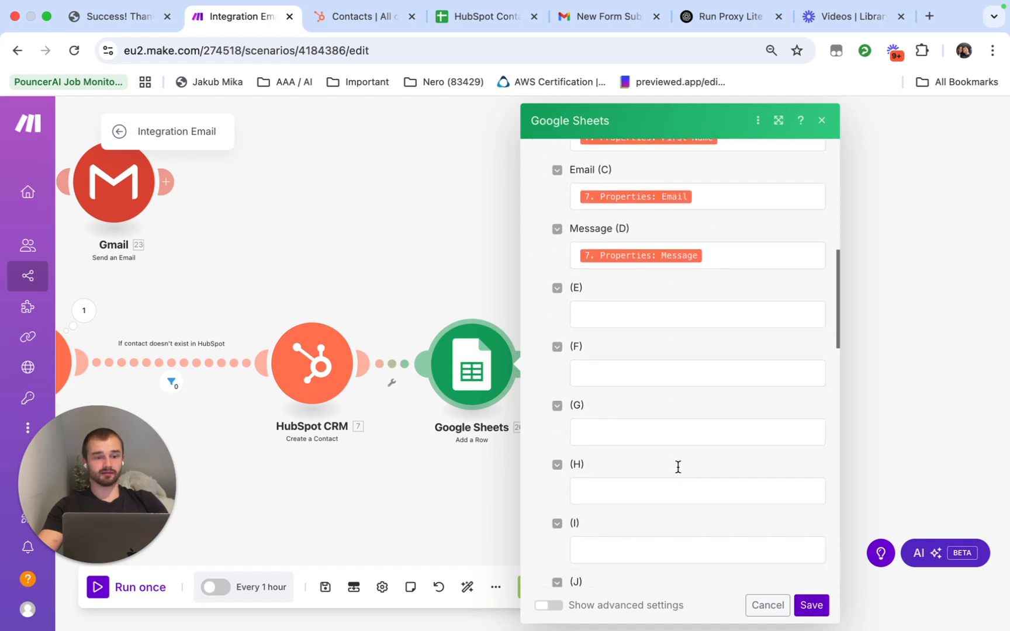
pyautogui.click(820, 607)
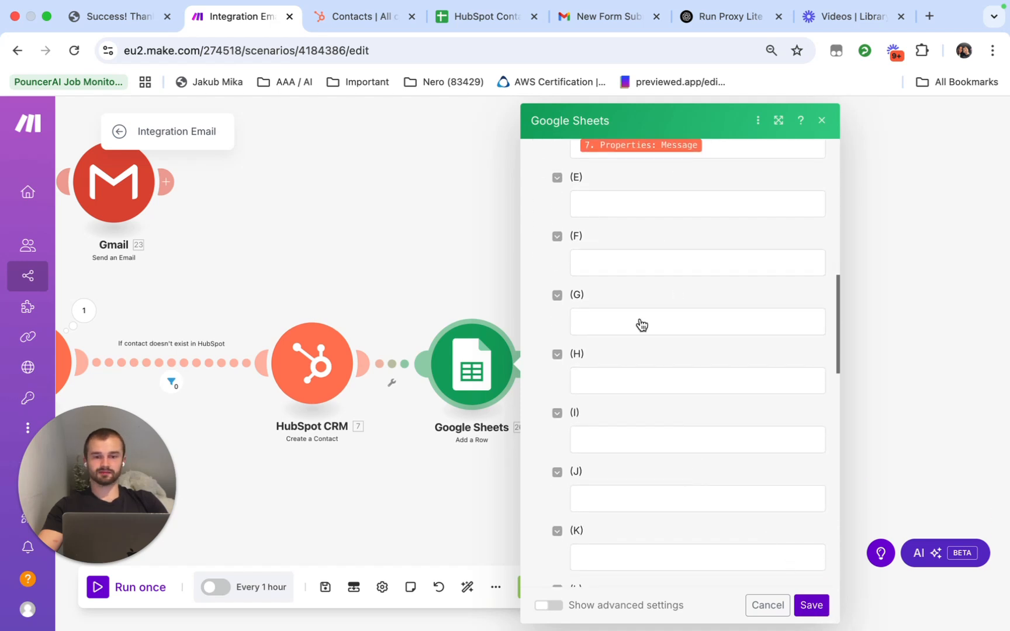
# Step: Check the contact's row, starting with its Created At cell, in the HubSpot Contacts spreadsheet and return to the Make scenario
pyautogui.click(480, 17)
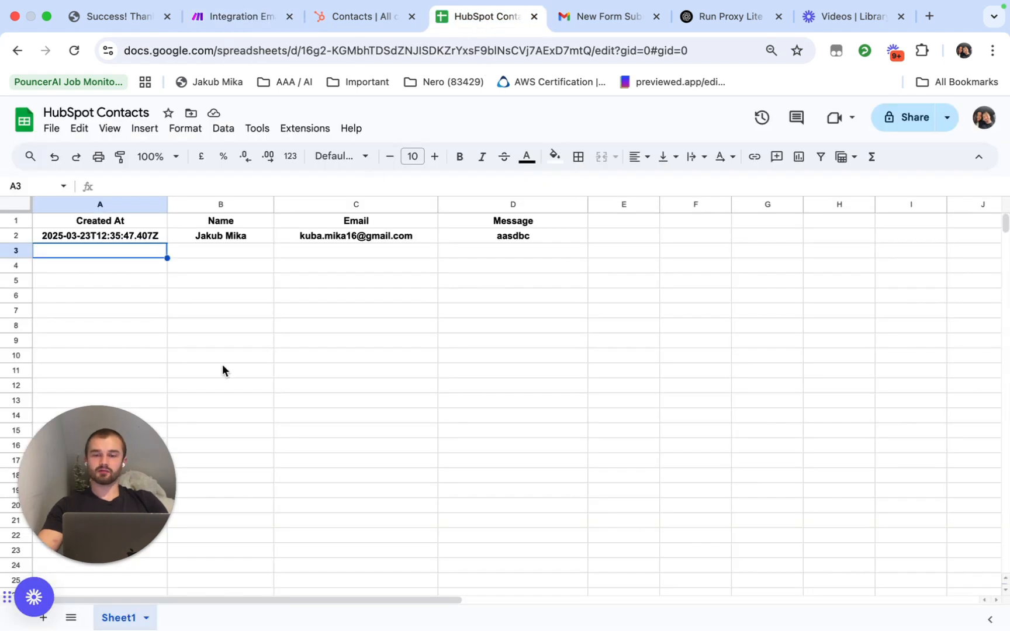
pyautogui.click(109, 233)
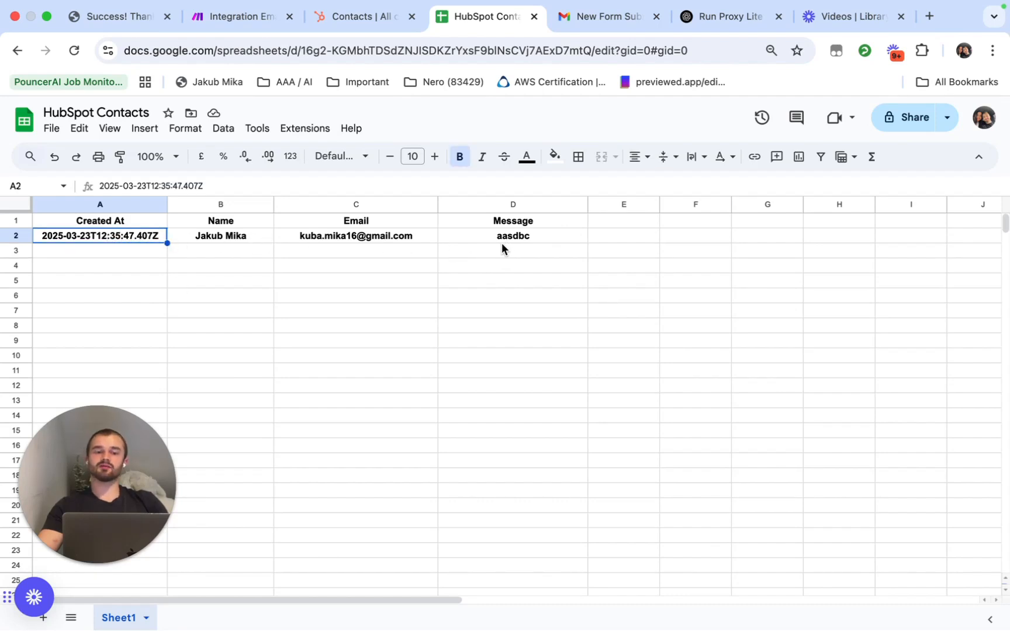
pyautogui.click(239, 16)
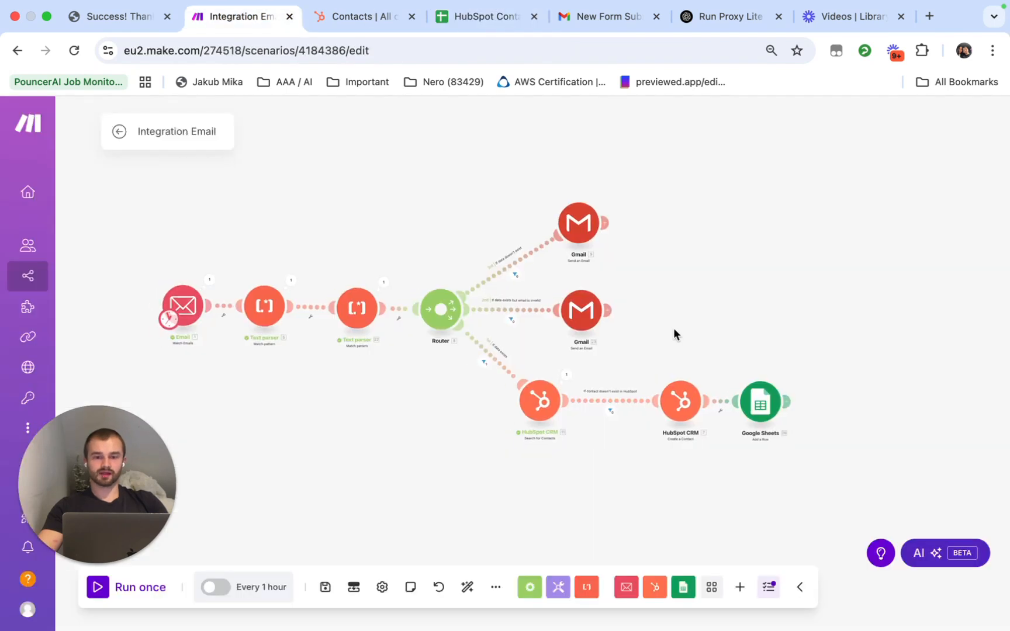